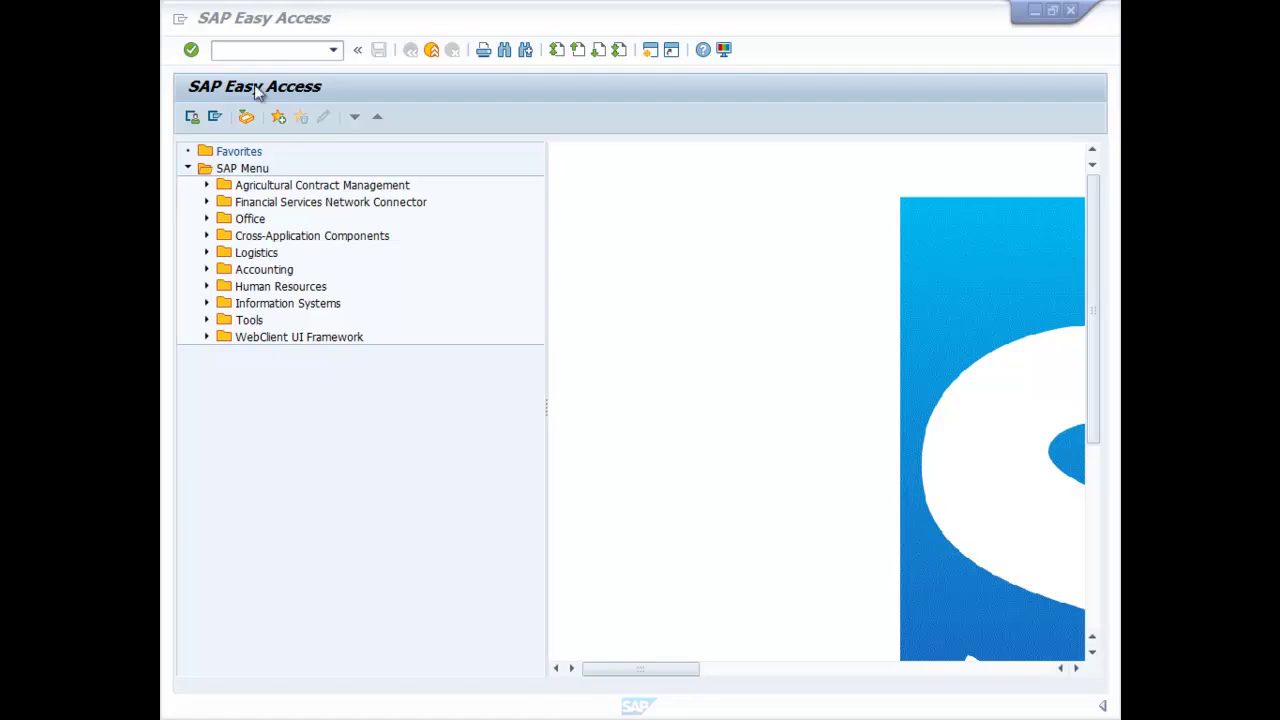
Open transaction FB60 for entering a vendor invoice.
{"action": "left_click", "coordinate": [228, 54]}
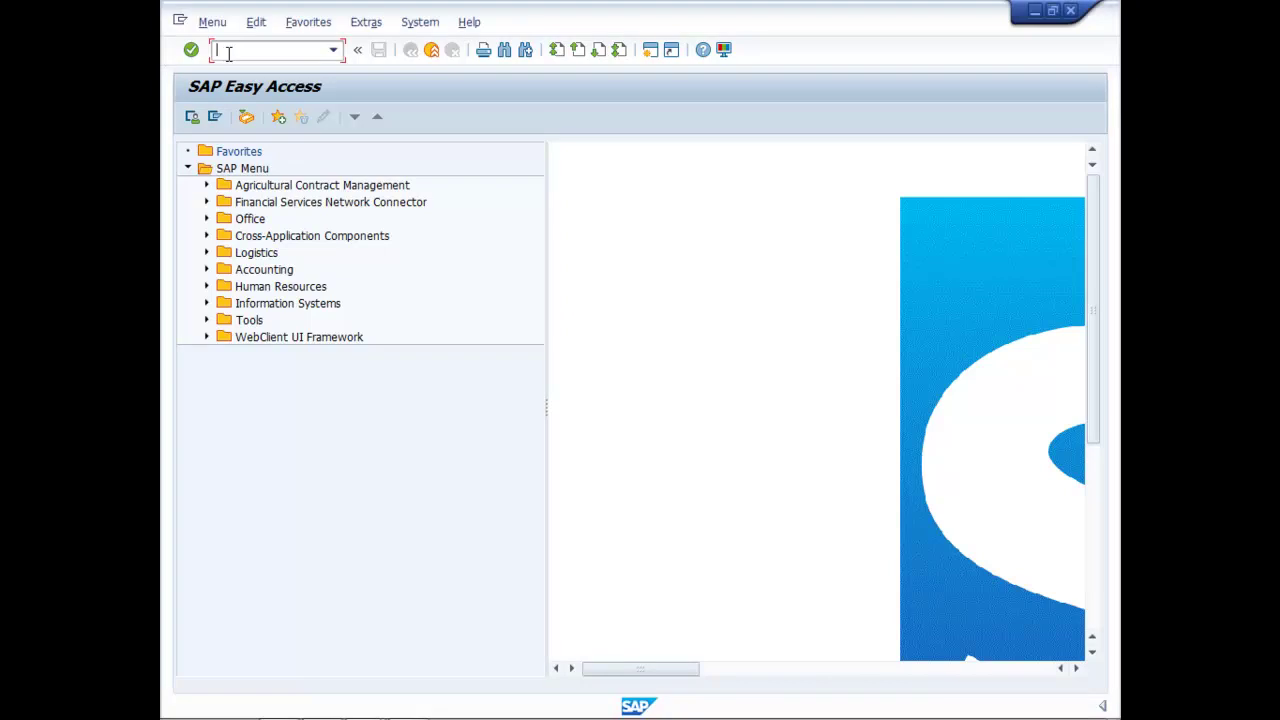
{"action": "type", "text": "FB60"}
{"action": "key", "text": "Return"}
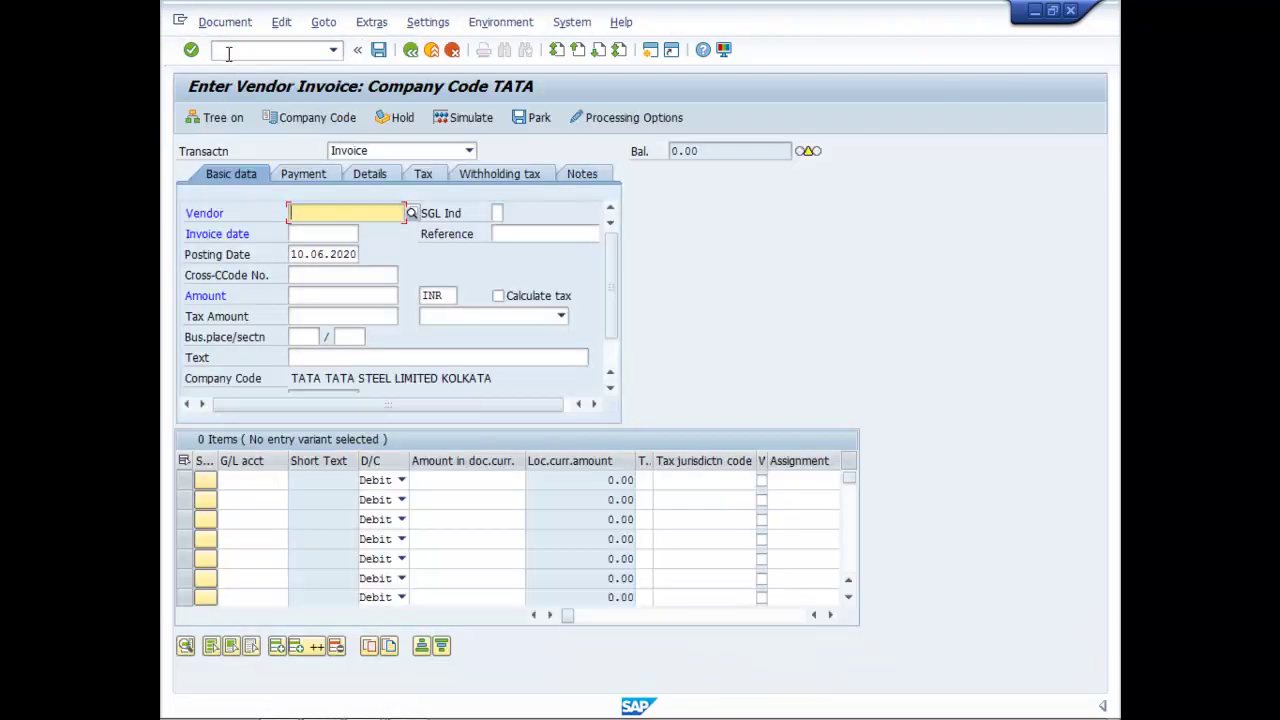
Search the vendors of company code TATA and choose French Engineering Works as the invoice's vendor.
{"action": "left_click", "coordinate": [418, 214]}
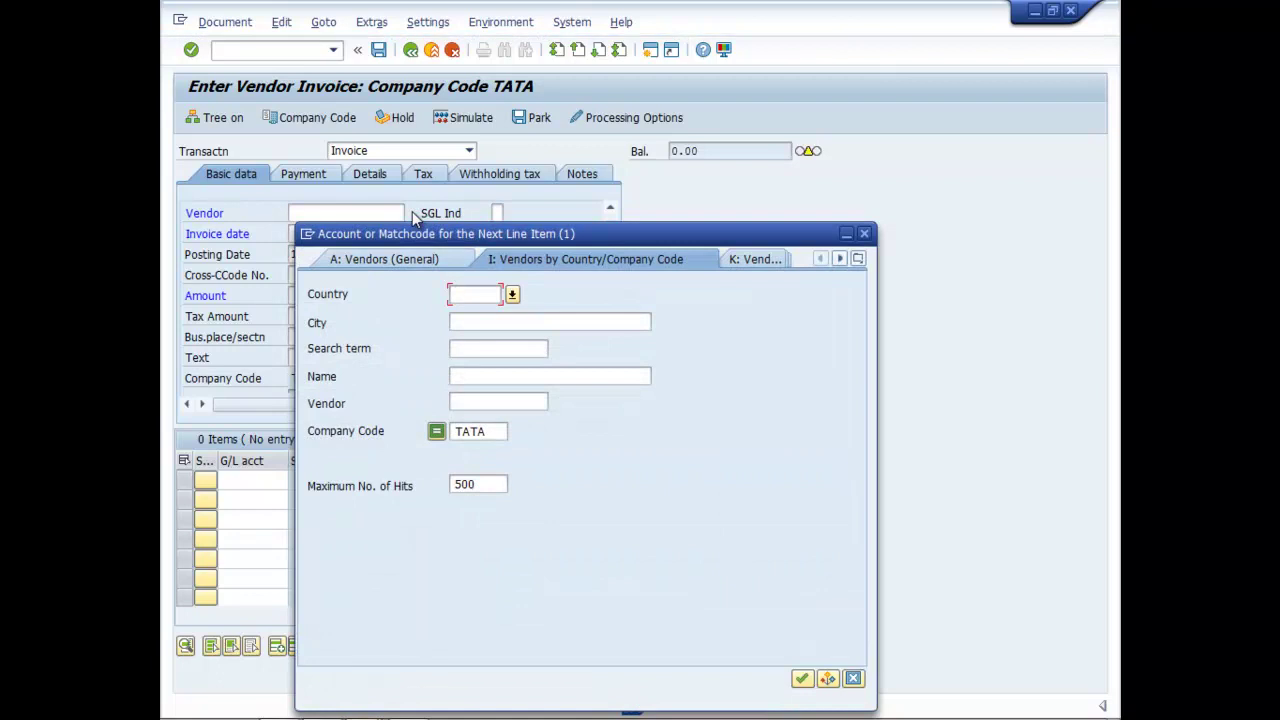
{"action": "left_click", "coordinate": [802, 679]}
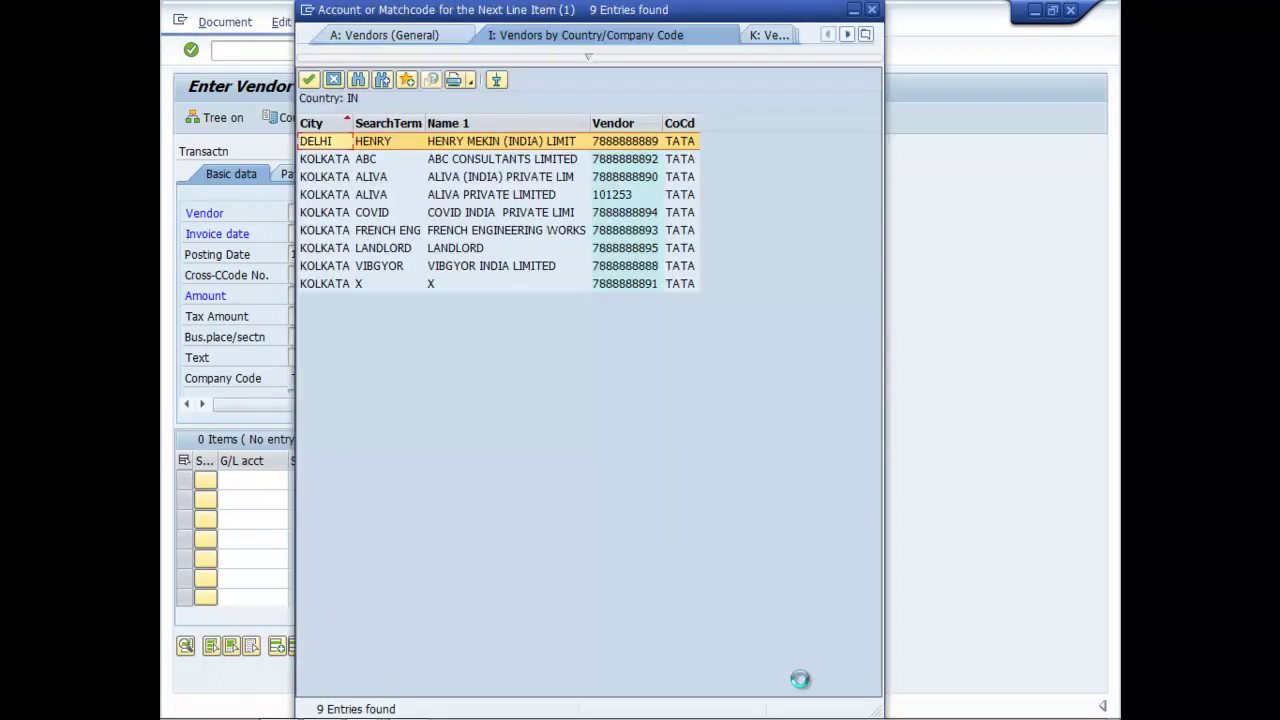
{"action": "left_click", "coordinate": [386, 236]}
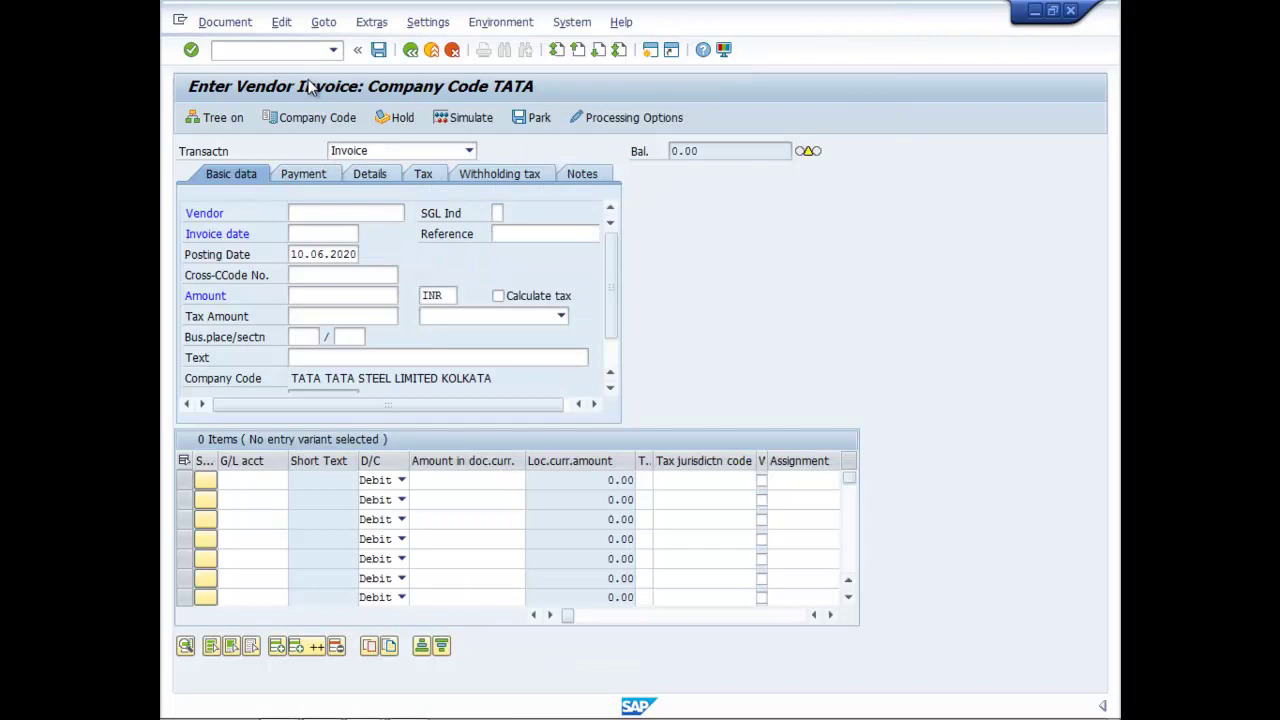
{"action": "left_click", "coordinate": [309, 80]}
Set the invoice date to 10.06.2020 and the invoice amount to 250000 INR.
{"action": "left_click", "coordinate": [318, 233]}
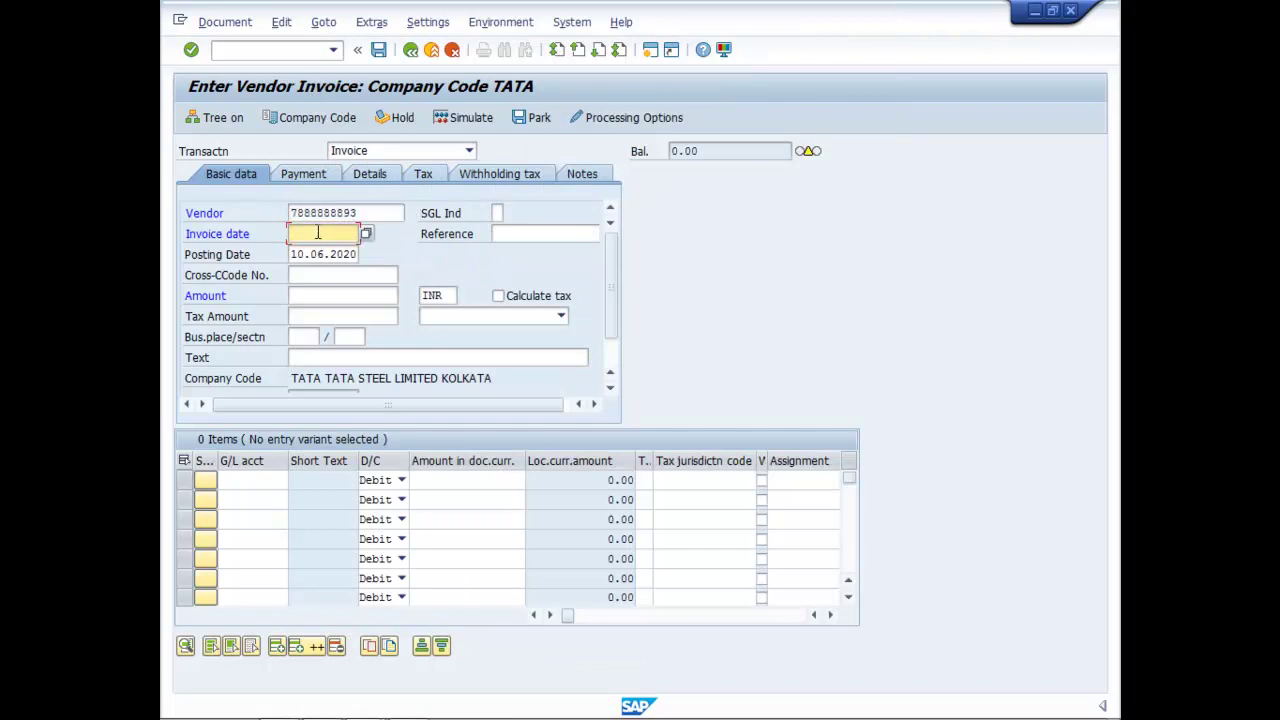
{"action": "type", "text": "10"}
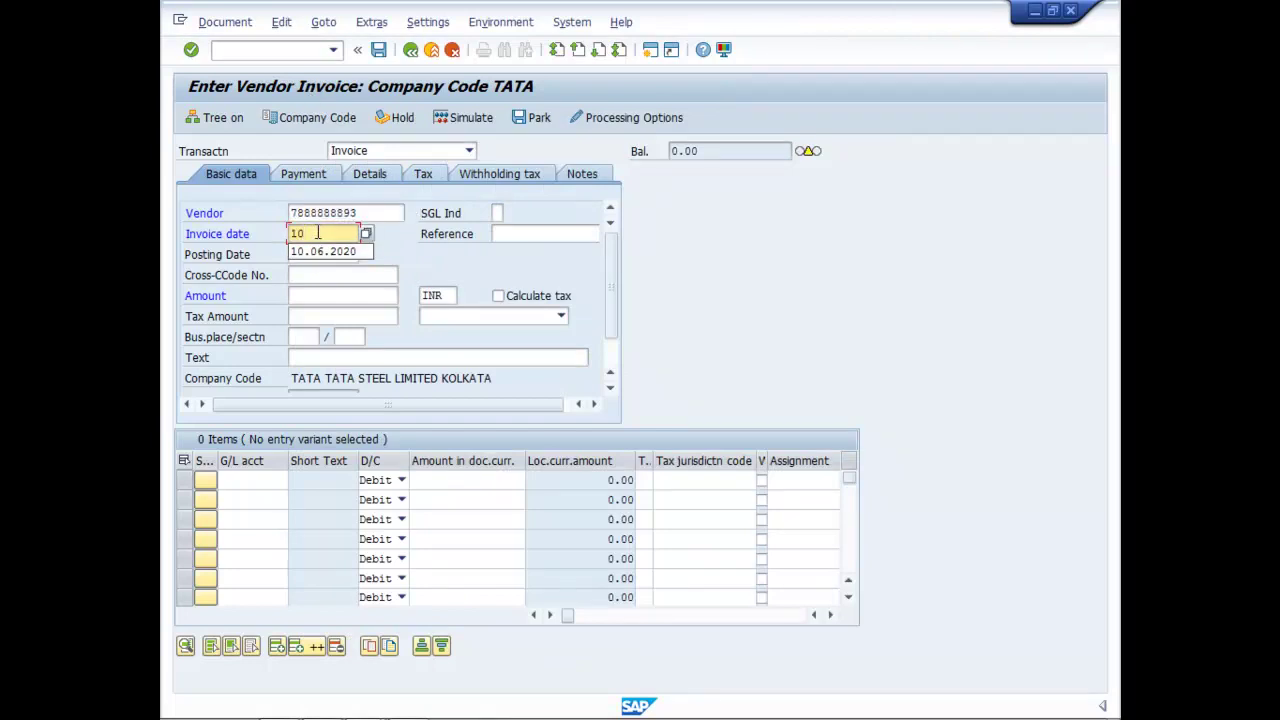
{"action": "type", "text": ".06.2020"}
{"action": "left_click", "coordinate": [314, 298]}
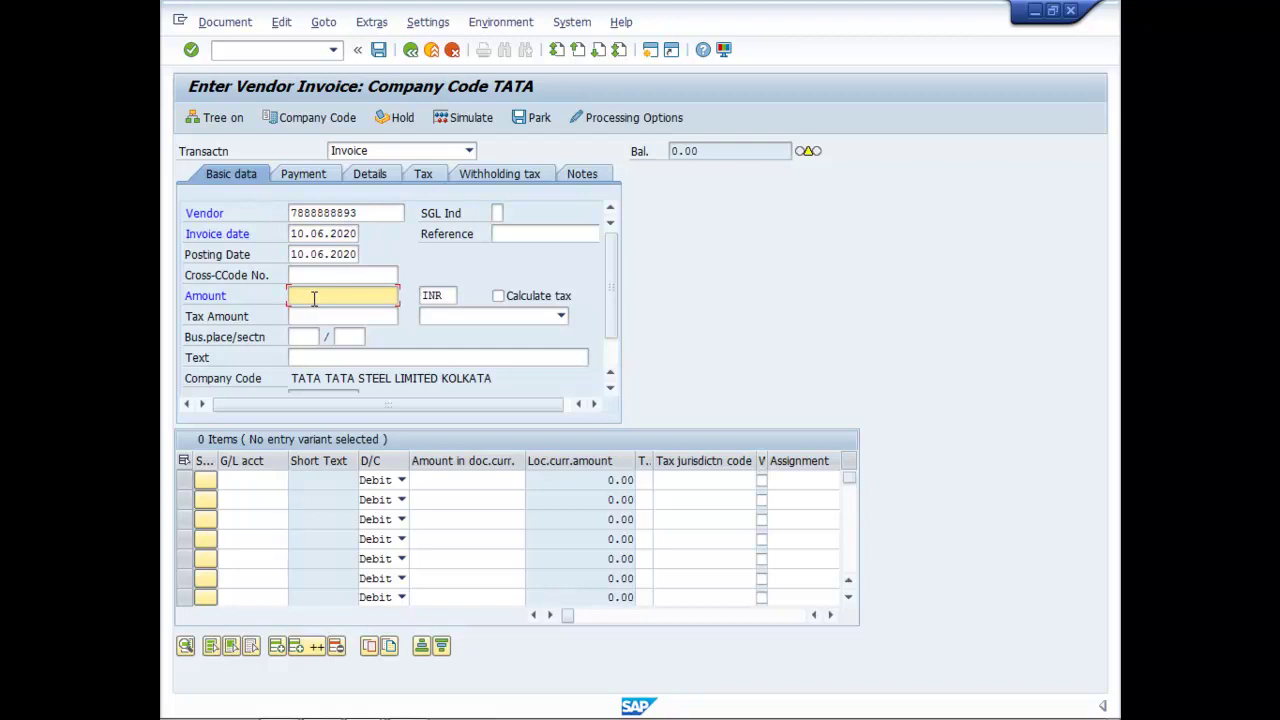
{"action": "type", "text": "250000"}
Assign section code G001 to the invoice and enter the text ENG CONSUL CHARGES.
{"action": "left_click", "coordinate": [347, 337]}
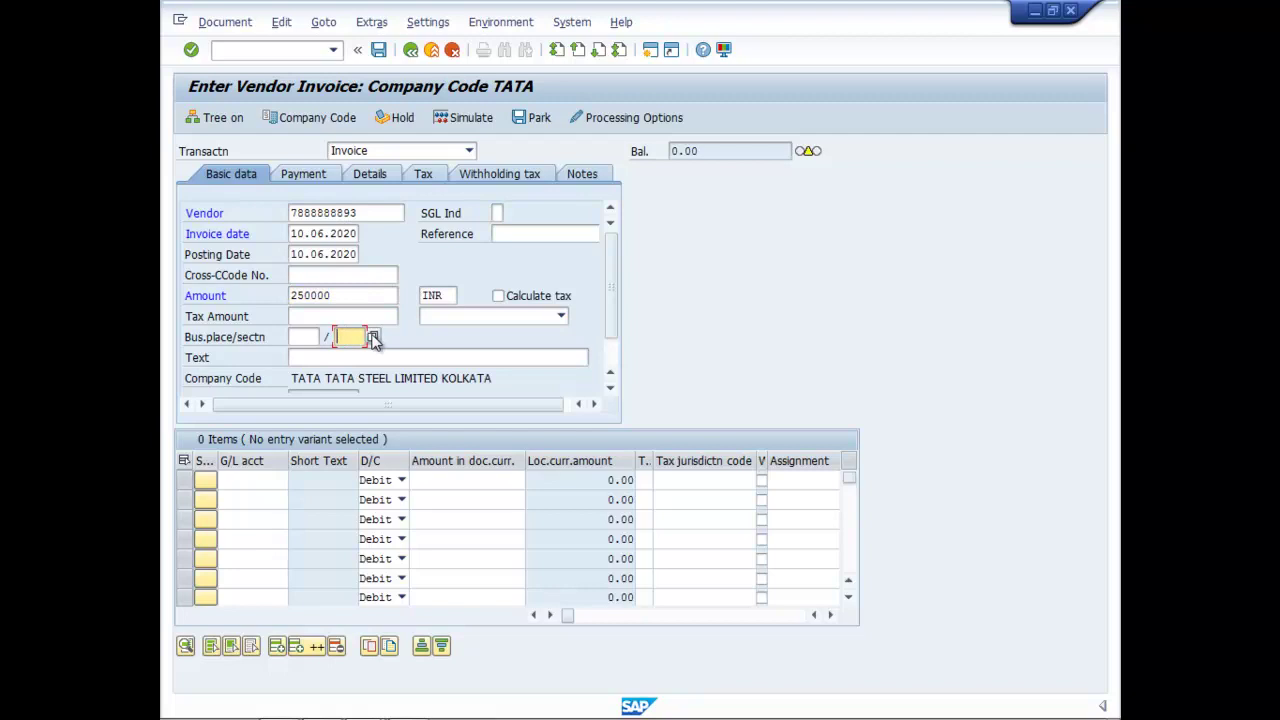
{"action": "left_click", "coordinate": [372, 337]}
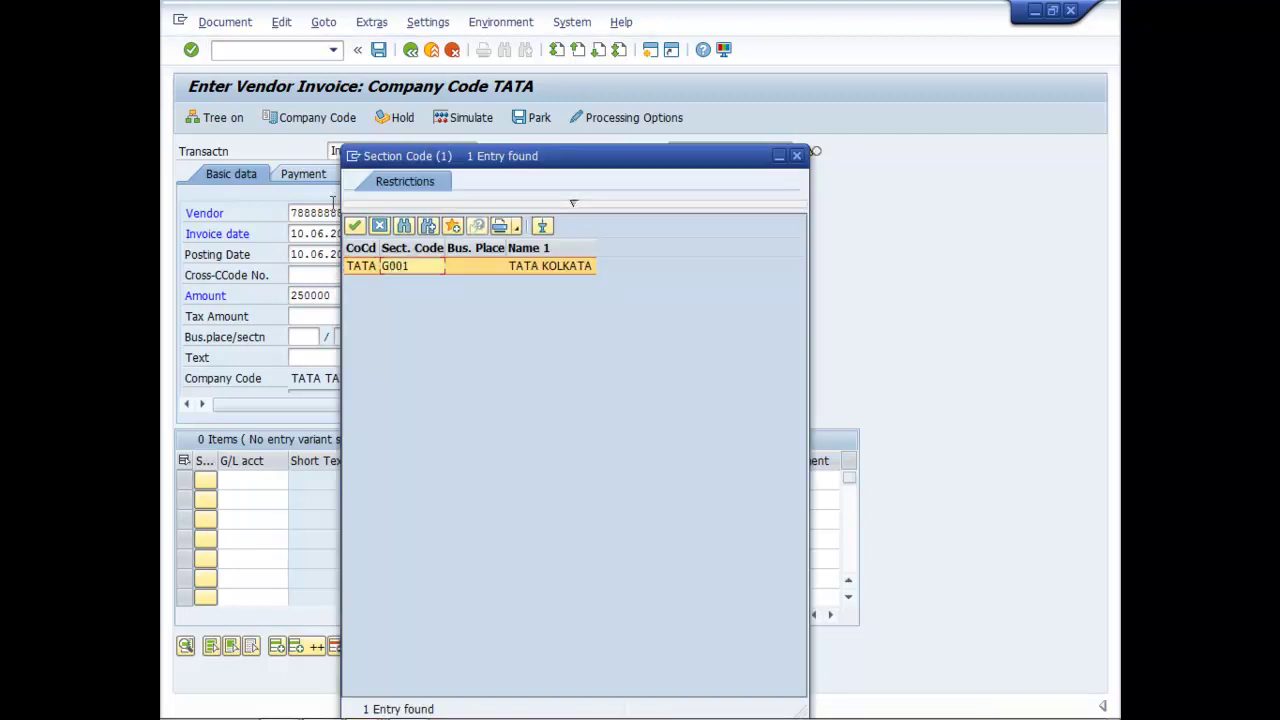
{"action": "left_click", "coordinate": [354, 226]}
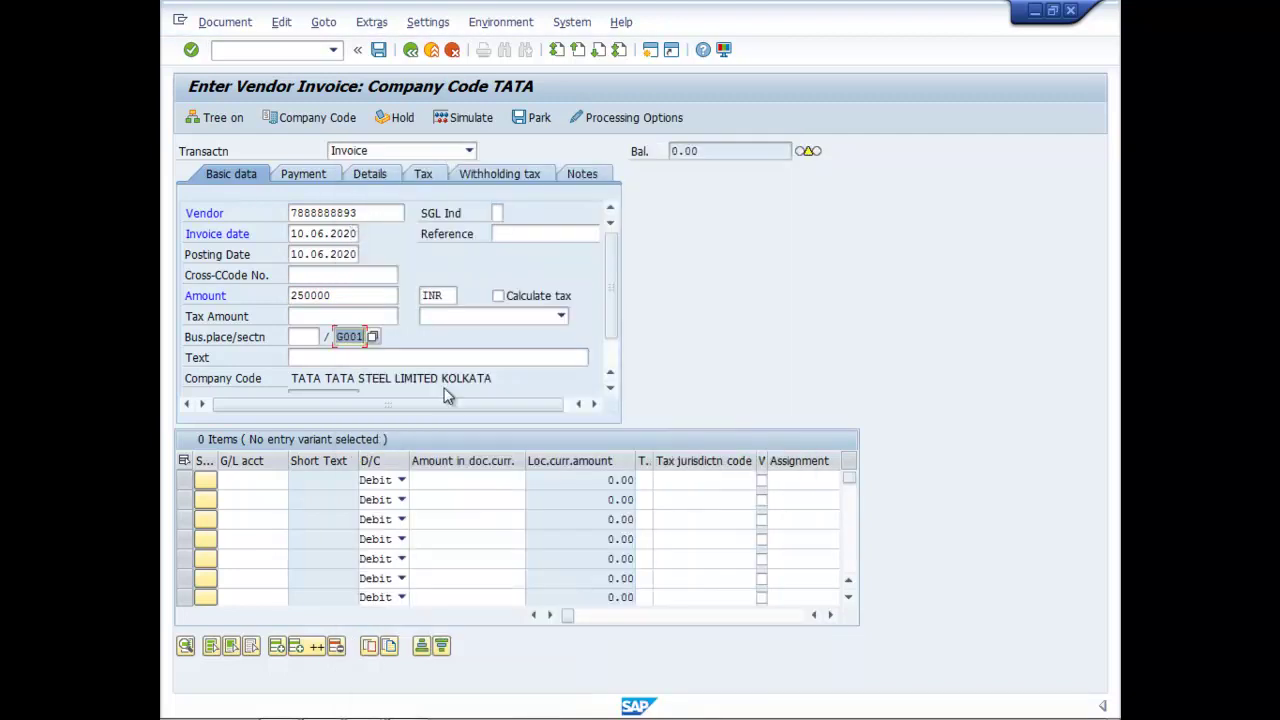
{"action": "left_click", "coordinate": [322, 359]}
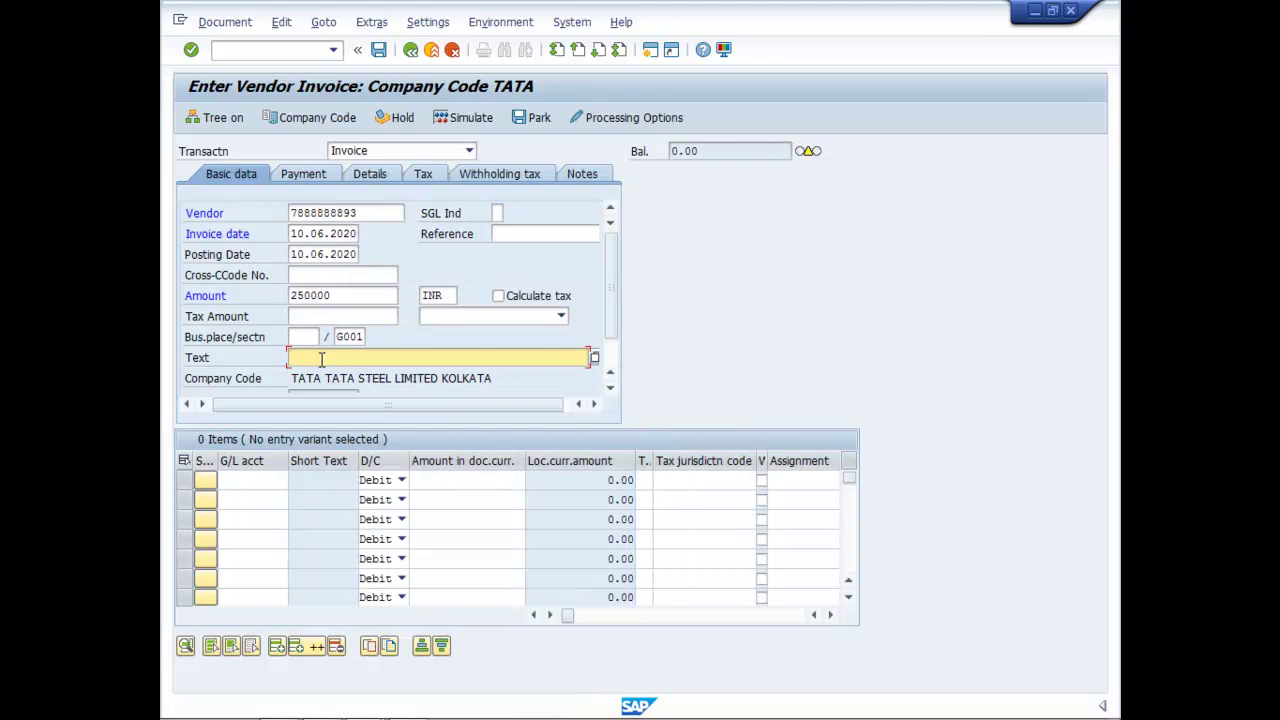
{"action": "type", "text": "E"}
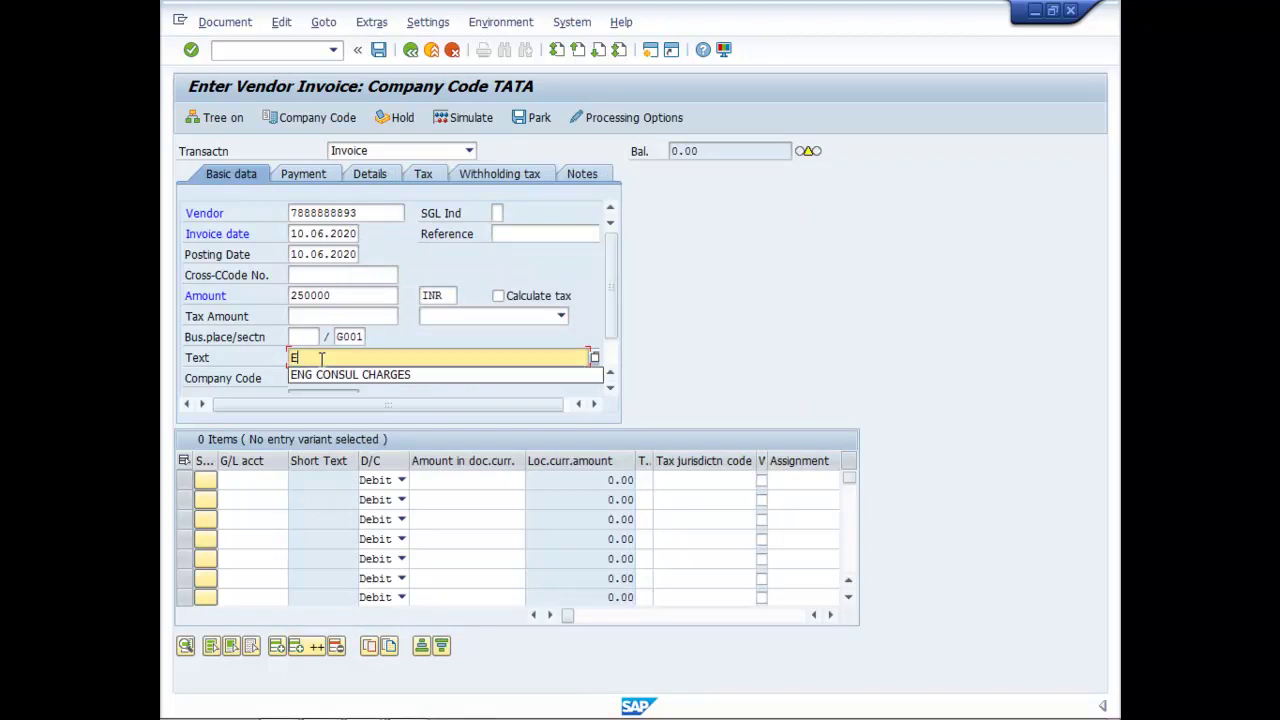
{"action": "left_click", "coordinate": [340, 376]}
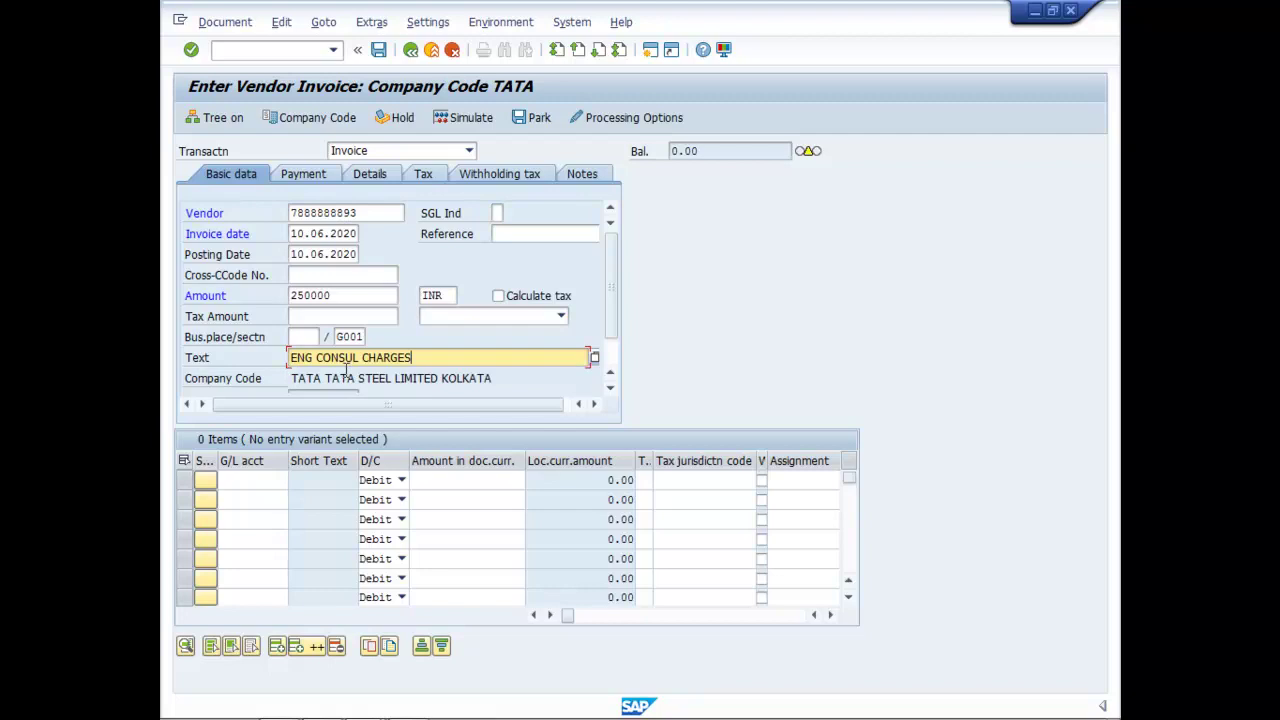
Add a debit line to the Engineering Consultancy Charges G/L account, entering * as its amount to take over the invoice total.
{"action": "left_click", "coordinate": [266, 485]}
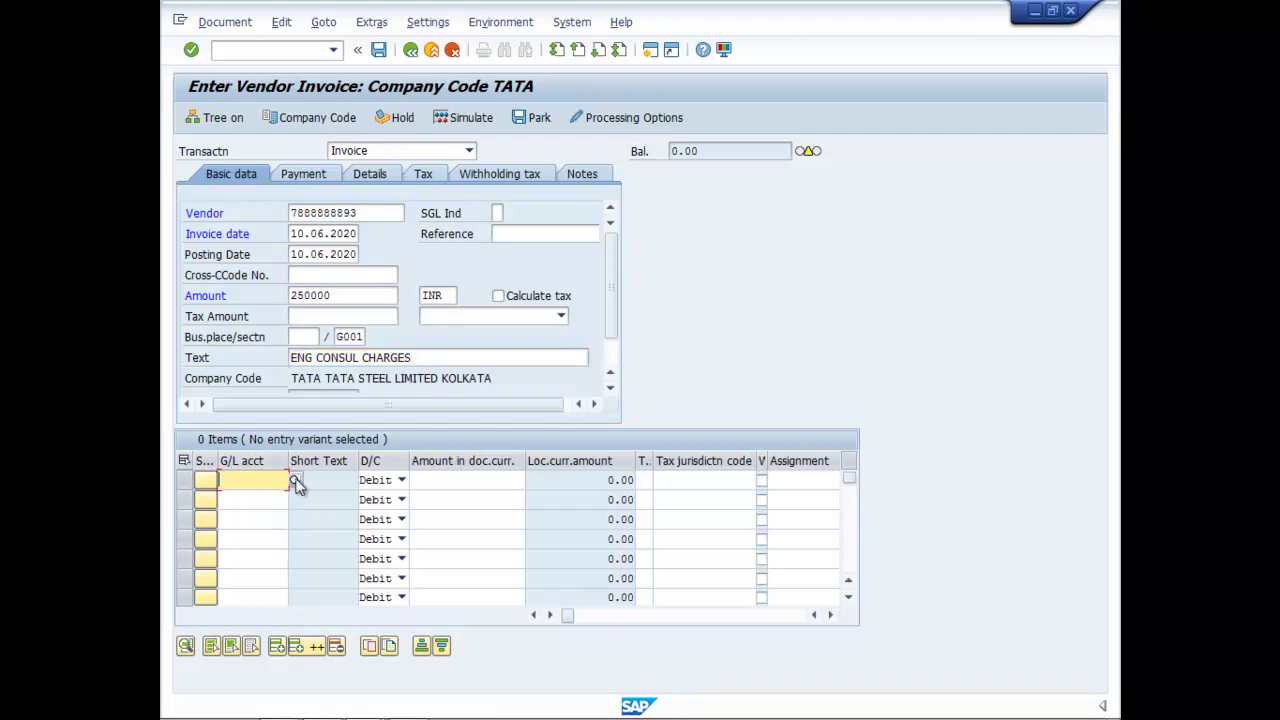
{"action": "left_click", "coordinate": [295, 481]}
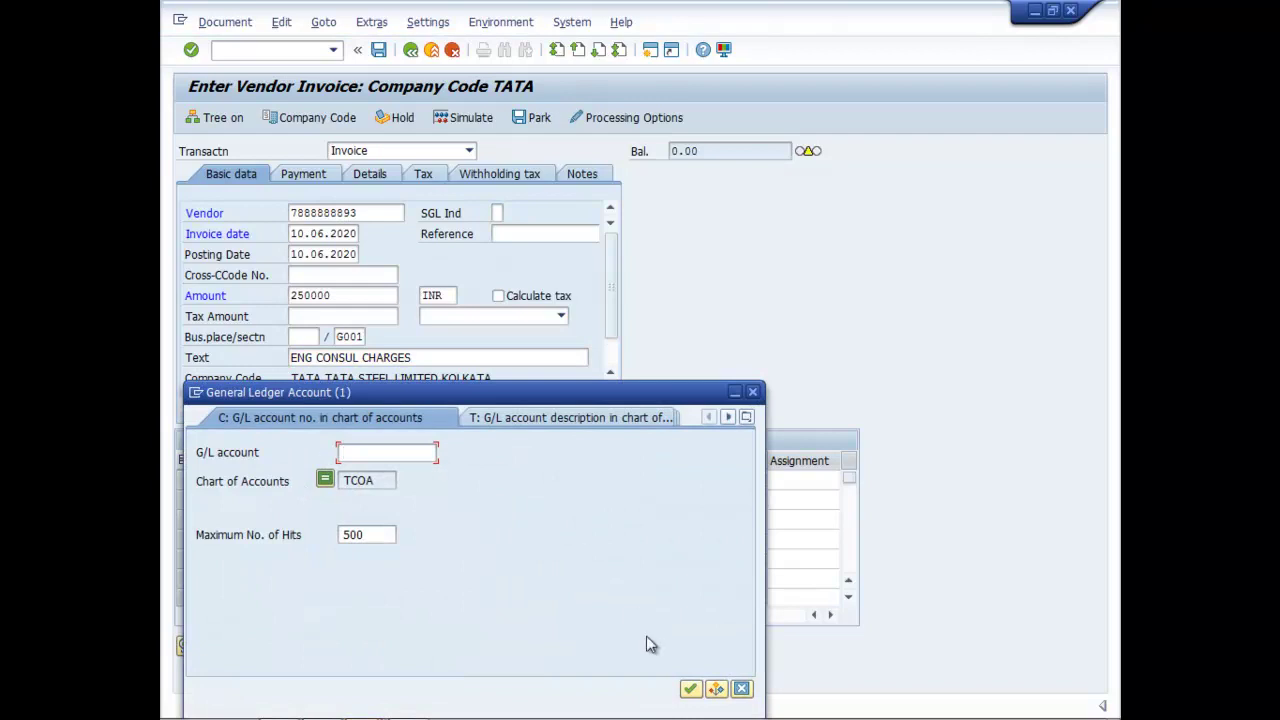
{"action": "left_click", "coordinate": [690, 688]}
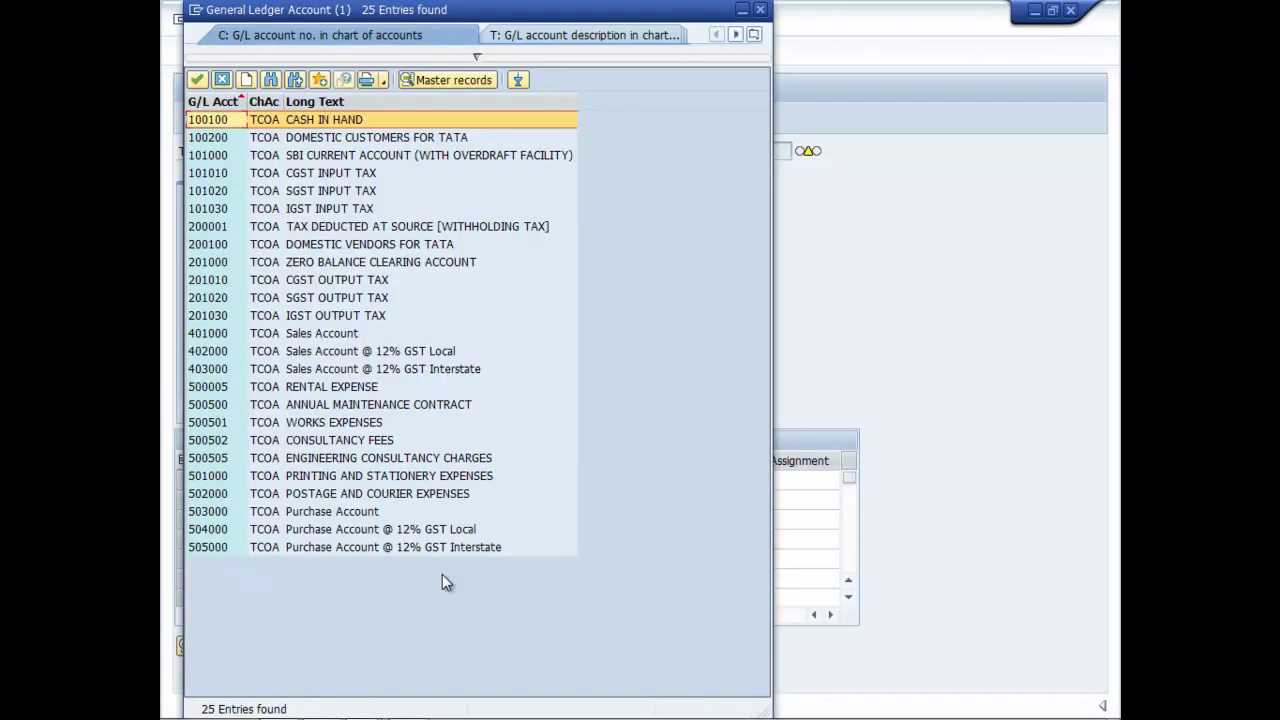
{"action": "left_click", "coordinate": [318, 460]}
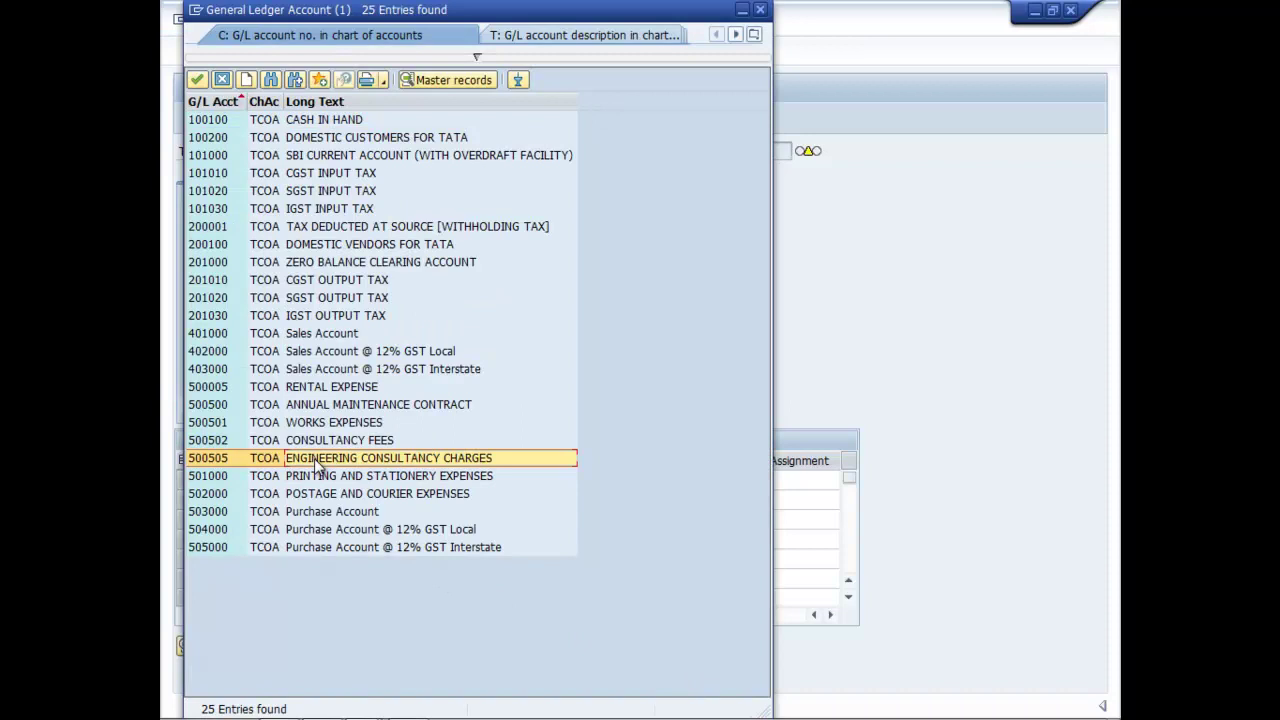
{"action": "left_click", "coordinate": [198, 80]}
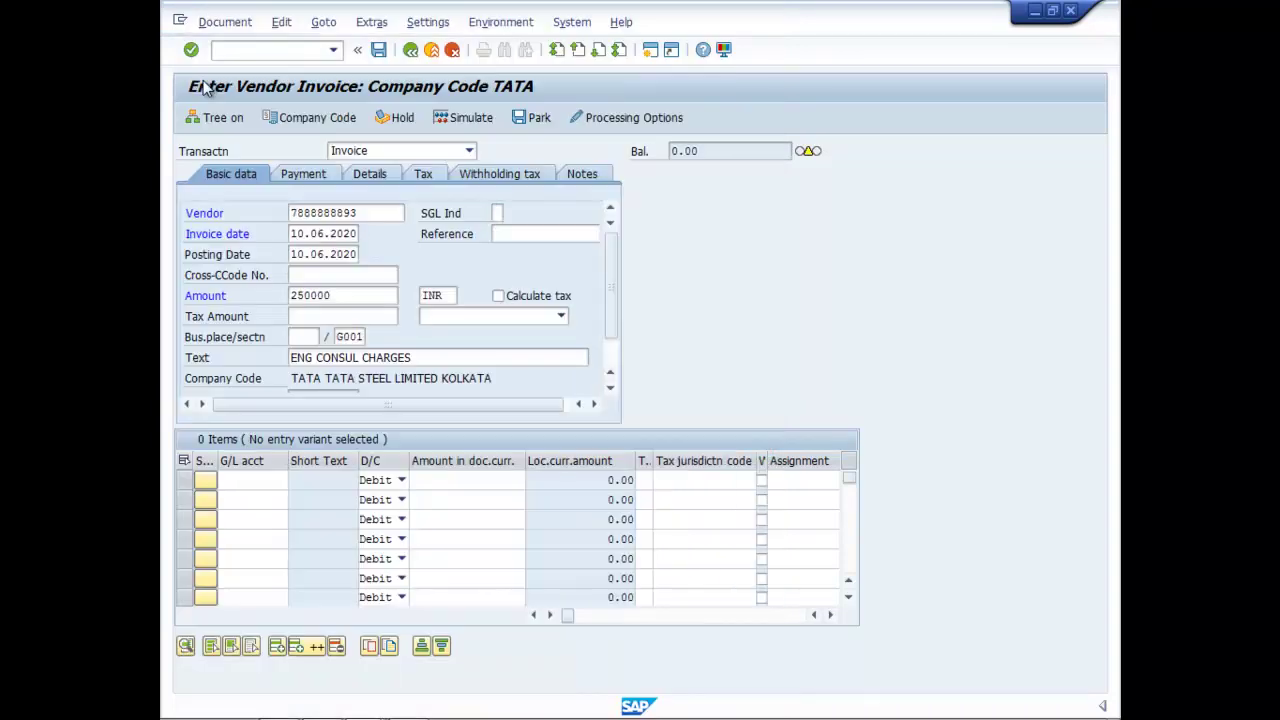
{"action": "left_click", "coordinate": [505, 480]}
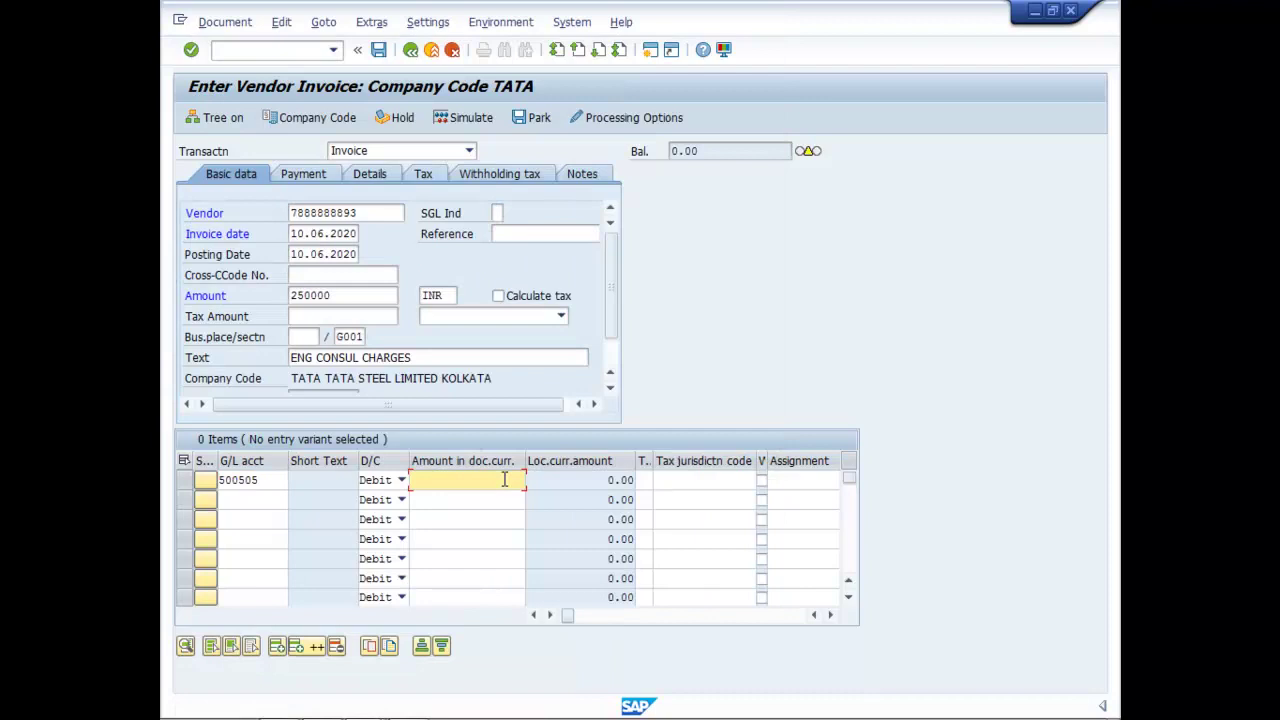
{"action": "type", "text": "*"}
{"action": "key", "text": "Return"}
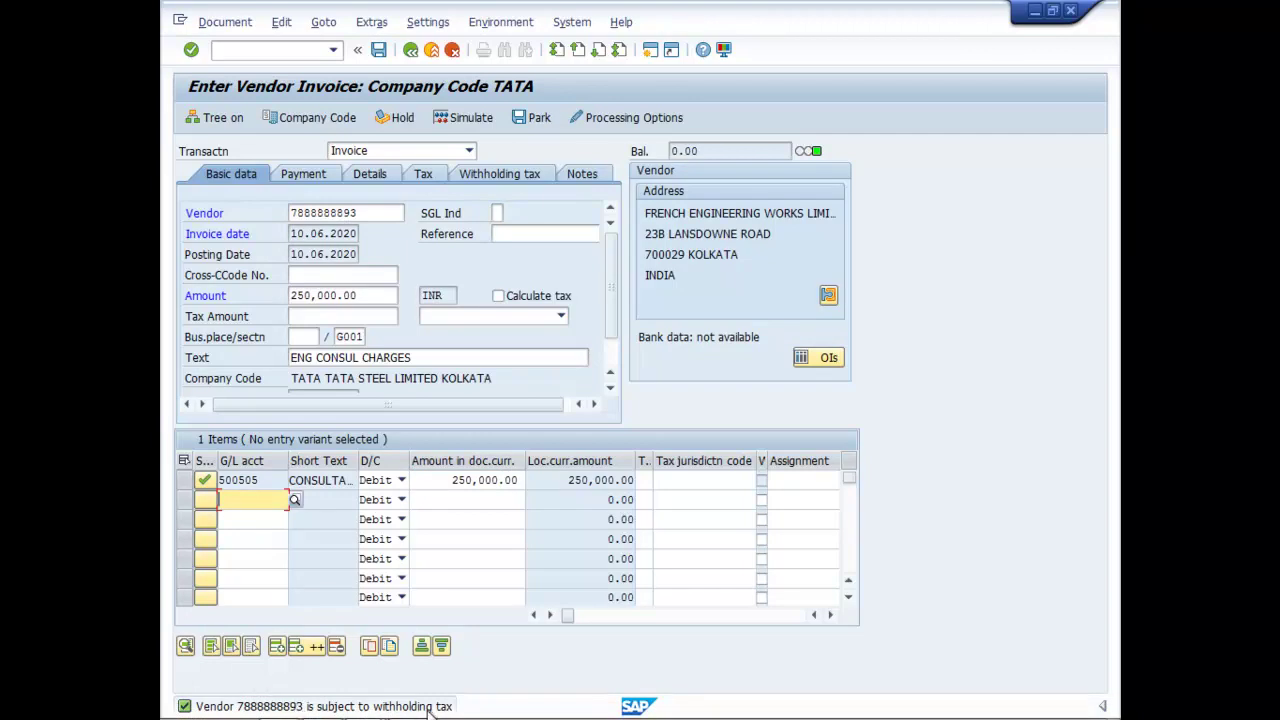
Clear the withholding tax code of the Payment Posting row, keeping Y1 for Invoice Posting.
{"action": "left_click", "coordinate": [495, 177]}
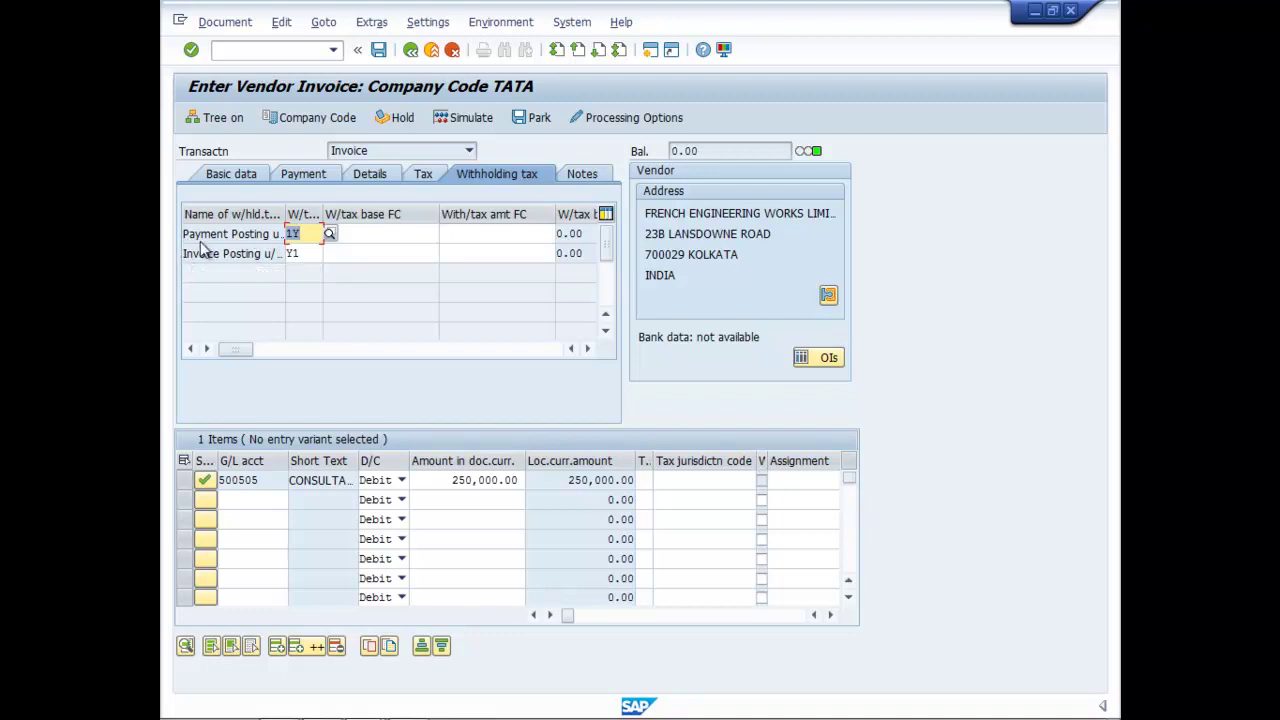
{"action": "left_click", "coordinate": [306, 233]}
{"action": "key", "text": "BackSpace"}
{"action": "key", "text": "BackSpace"}
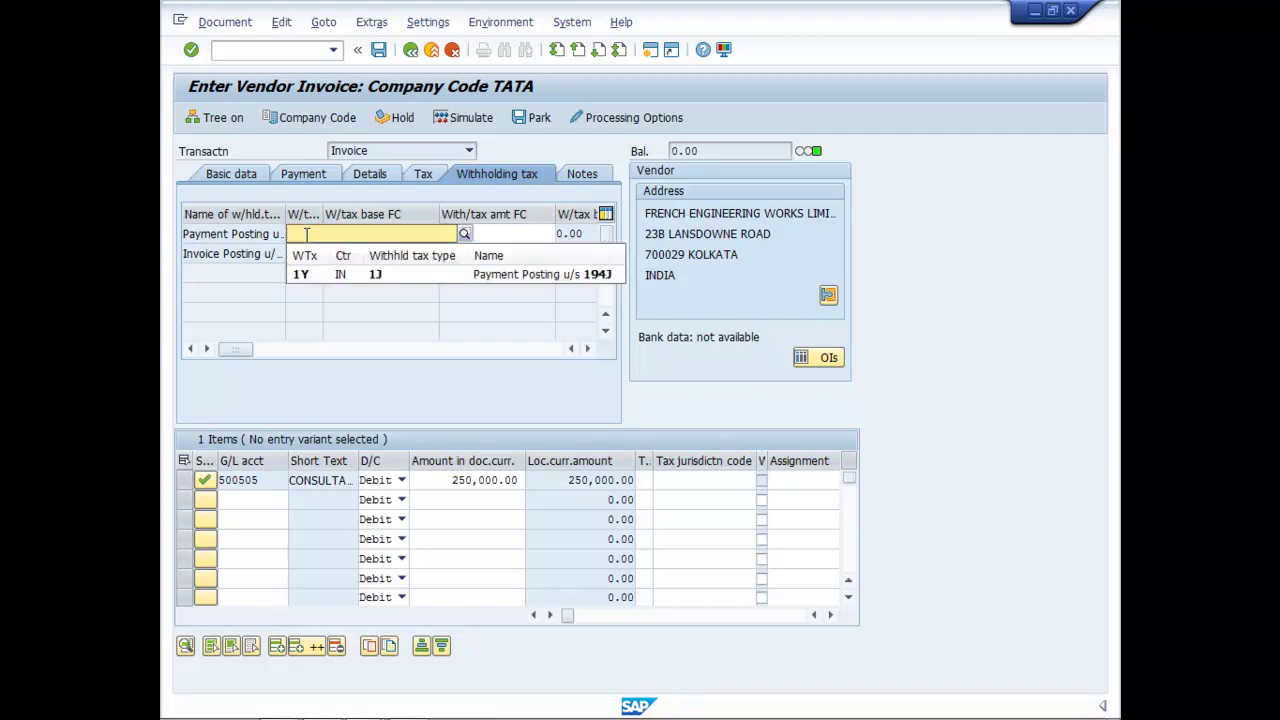
{"action": "key", "text": "Escape"}
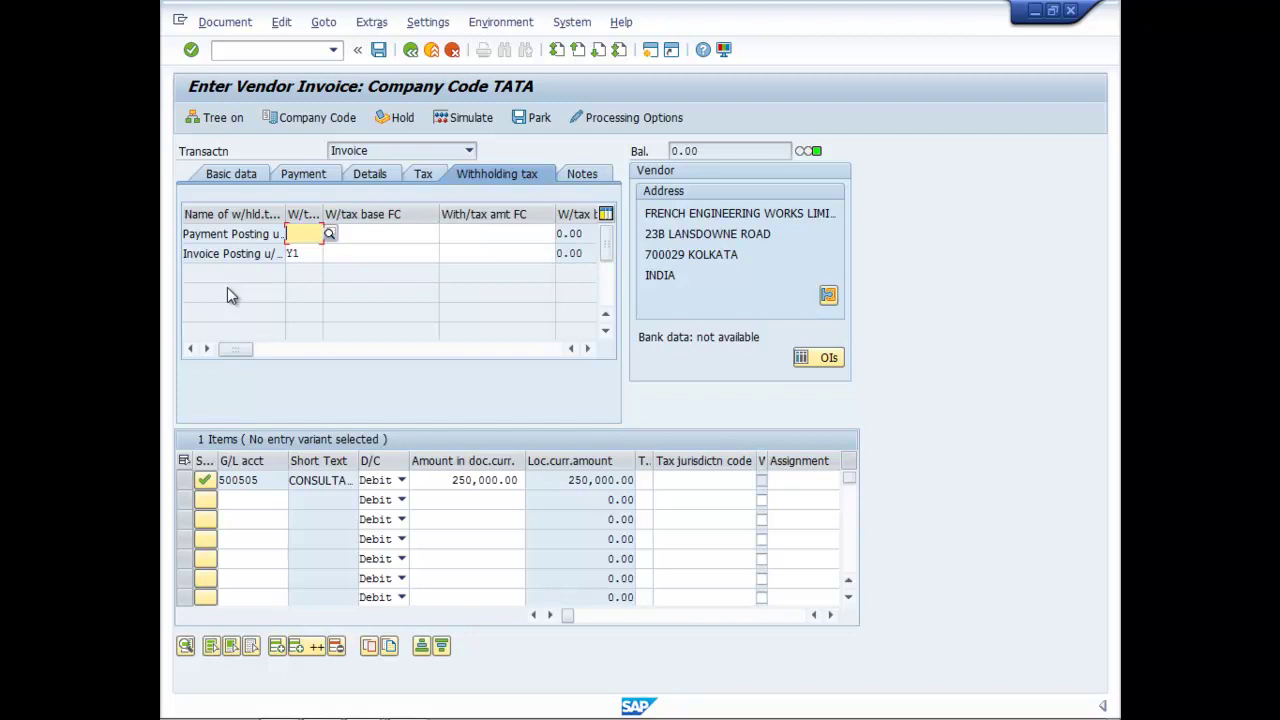
Simulate the French Engineering Works invoice and post the document.
{"action": "left_click", "coordinate": [468, 118]}
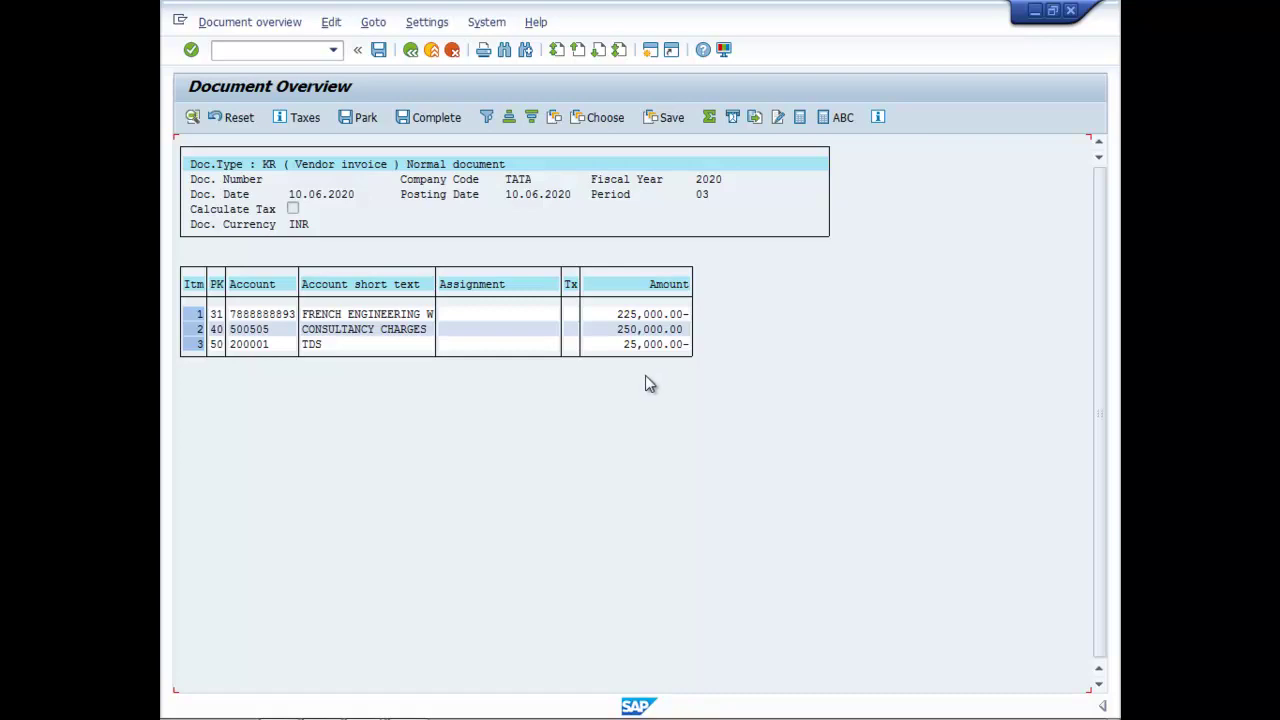
{"action": "left_click", "coordinate": [381, 52]}
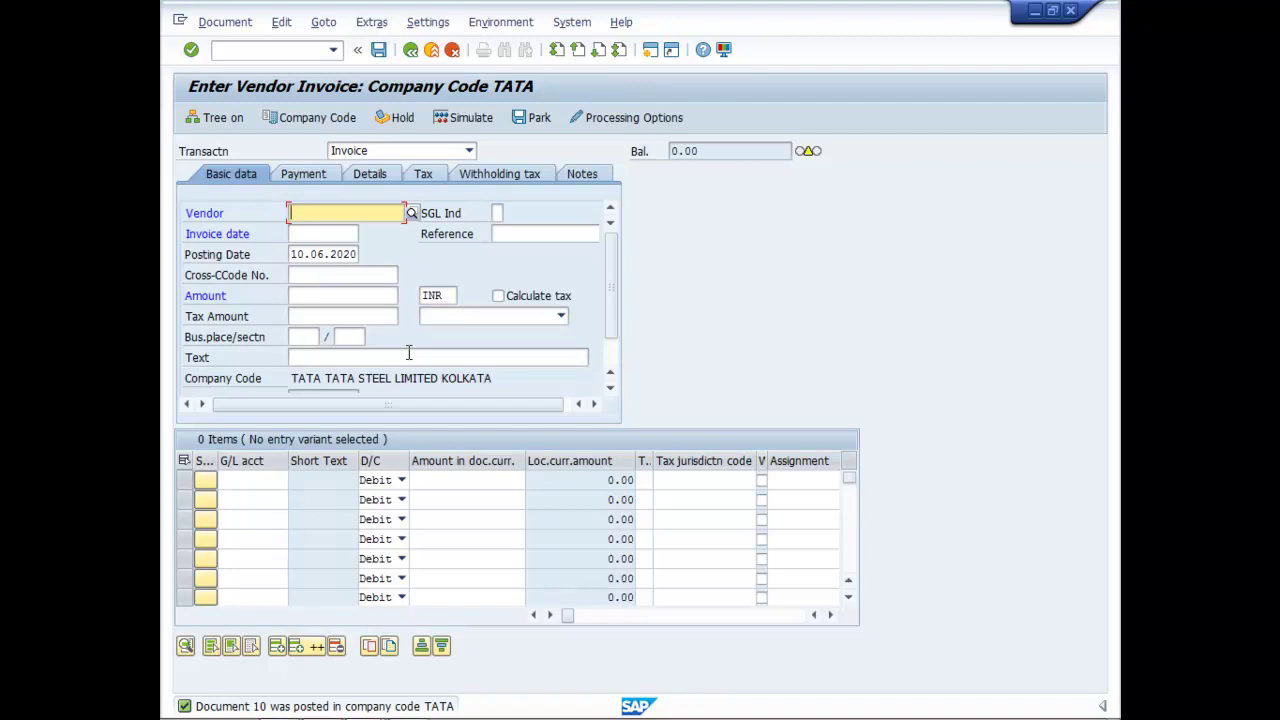
Search the vendors of company code TATA and choose COVID India as the new invoice's vendor.
{"action": "left_click", "coordinate": [412, 214]}
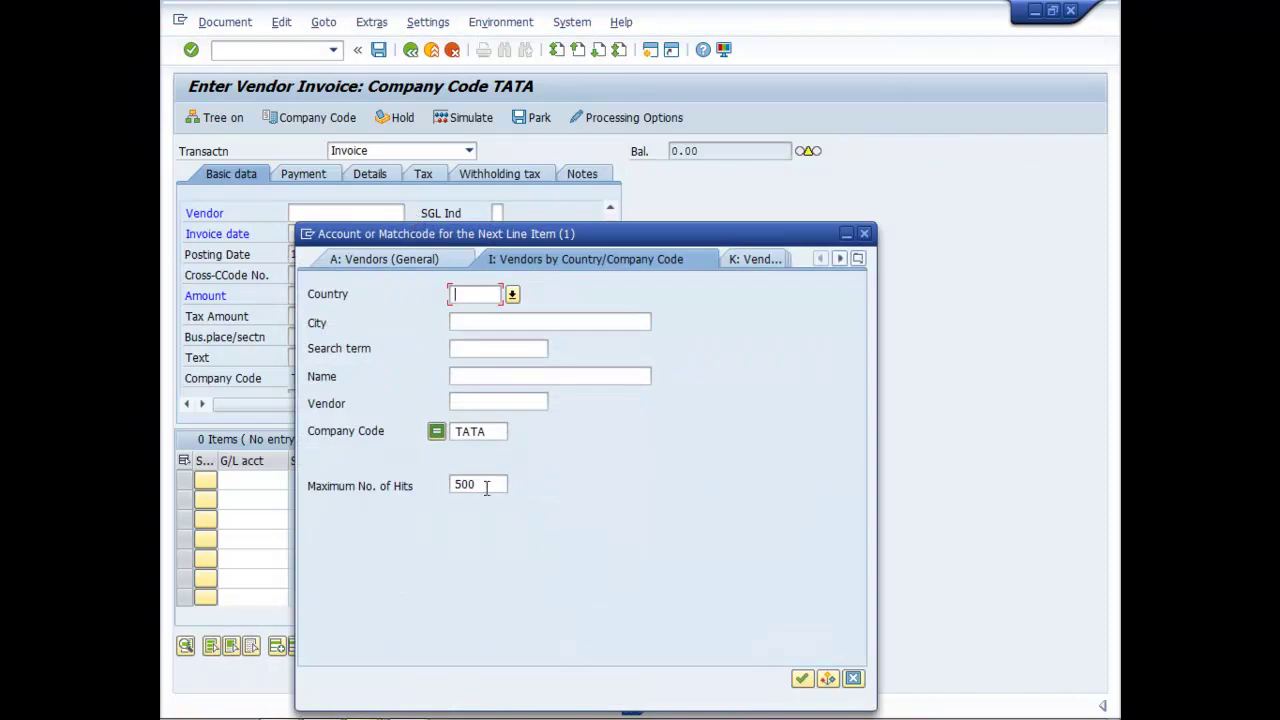
{"action": "left_click", "coordinate": [802, 678]}
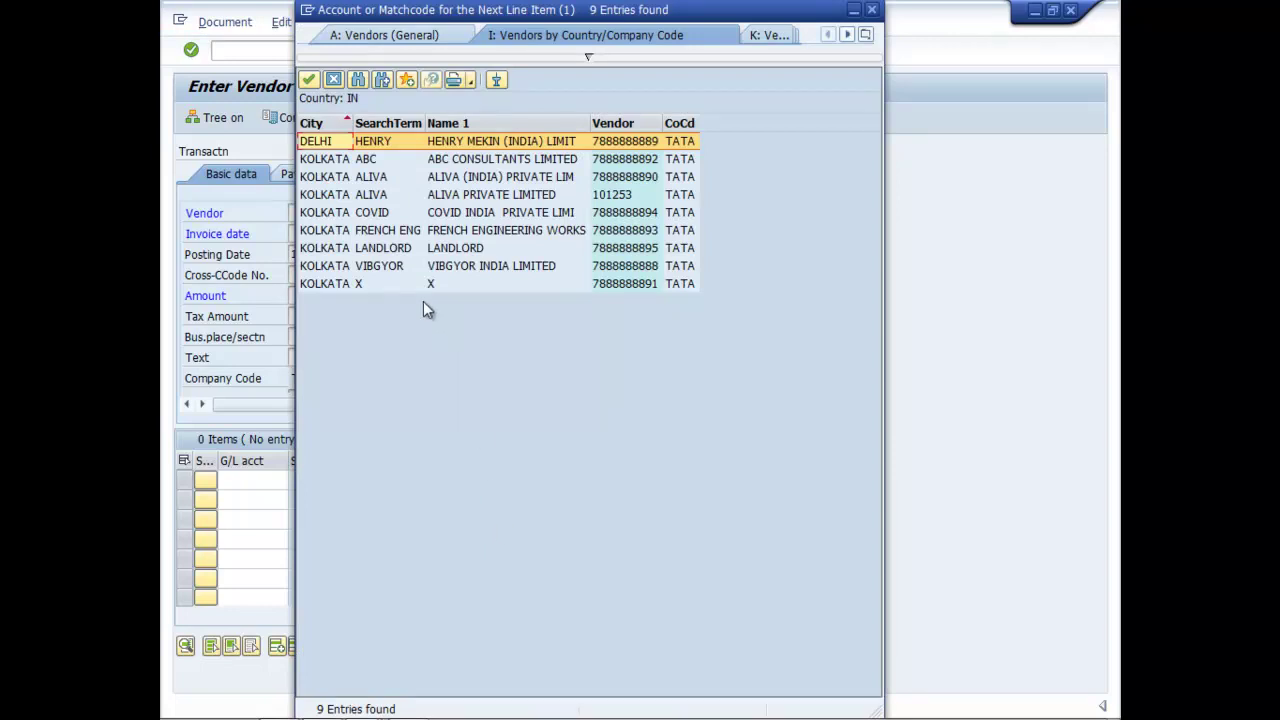
{"action": "left_click", "coordinate": [378, 217]}
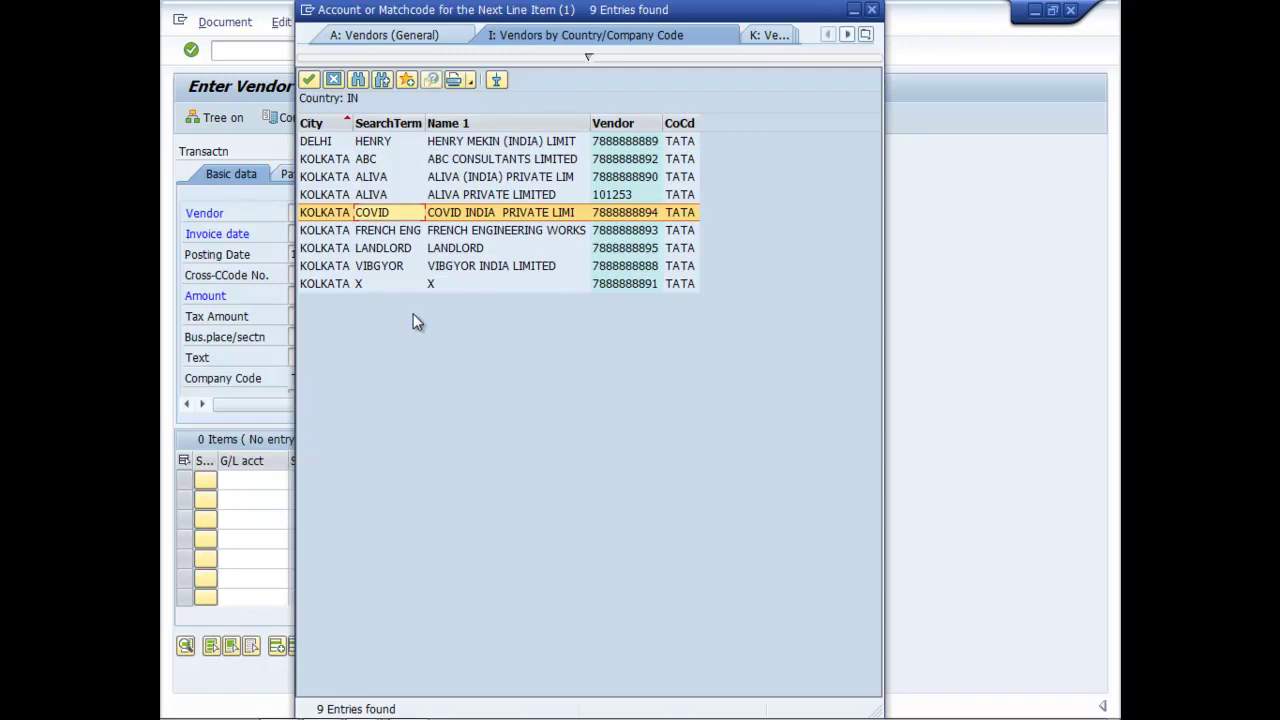
{"action": "left_click", "coordinate": [308, 80]}
Date the new invoice 10.06.2020 and set its amount to 360000 INR.
{"action": "left_click", "coordinate": [315, 233]}
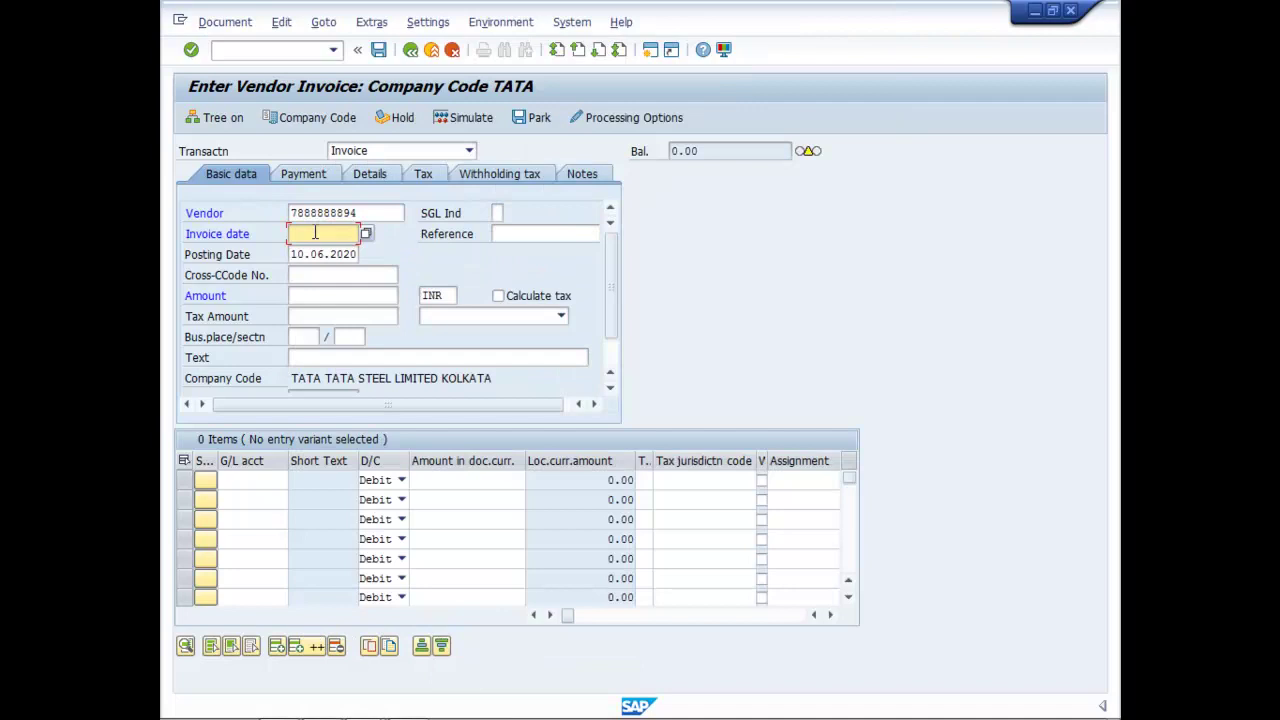
{"action": "type", "text": "10"}
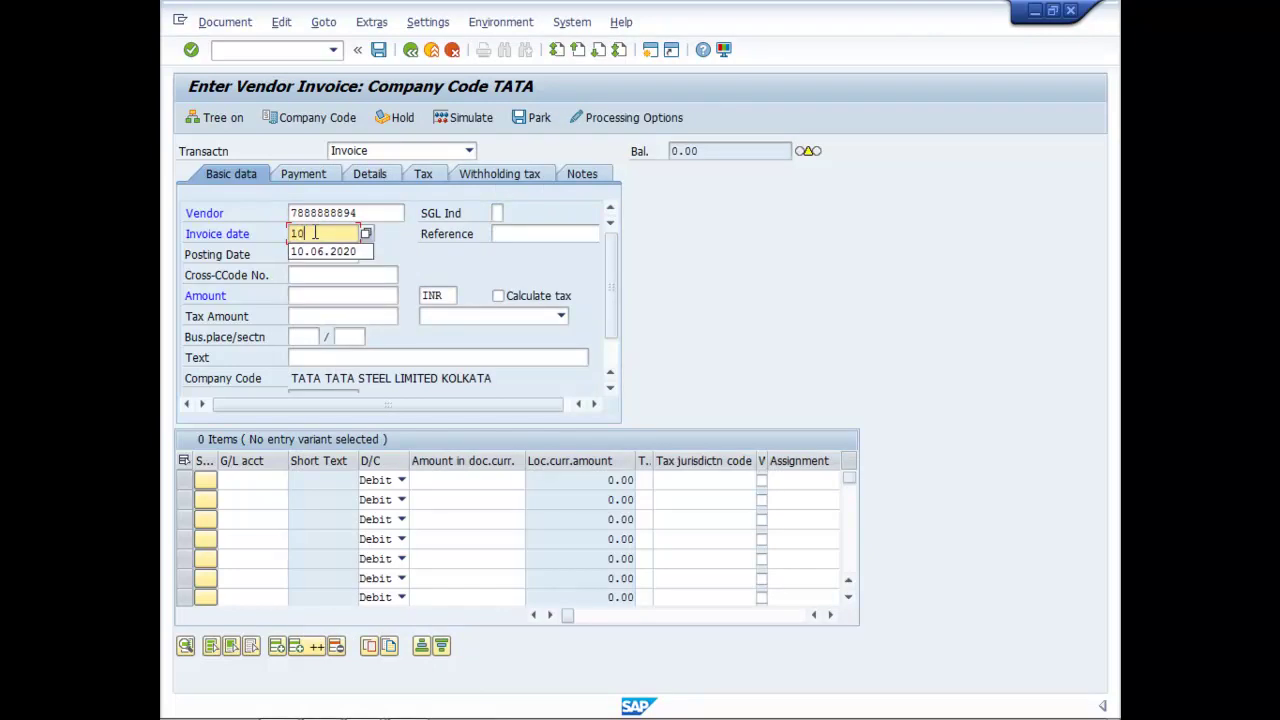
{"action": "left_click", "coordinate": [296, 249]}
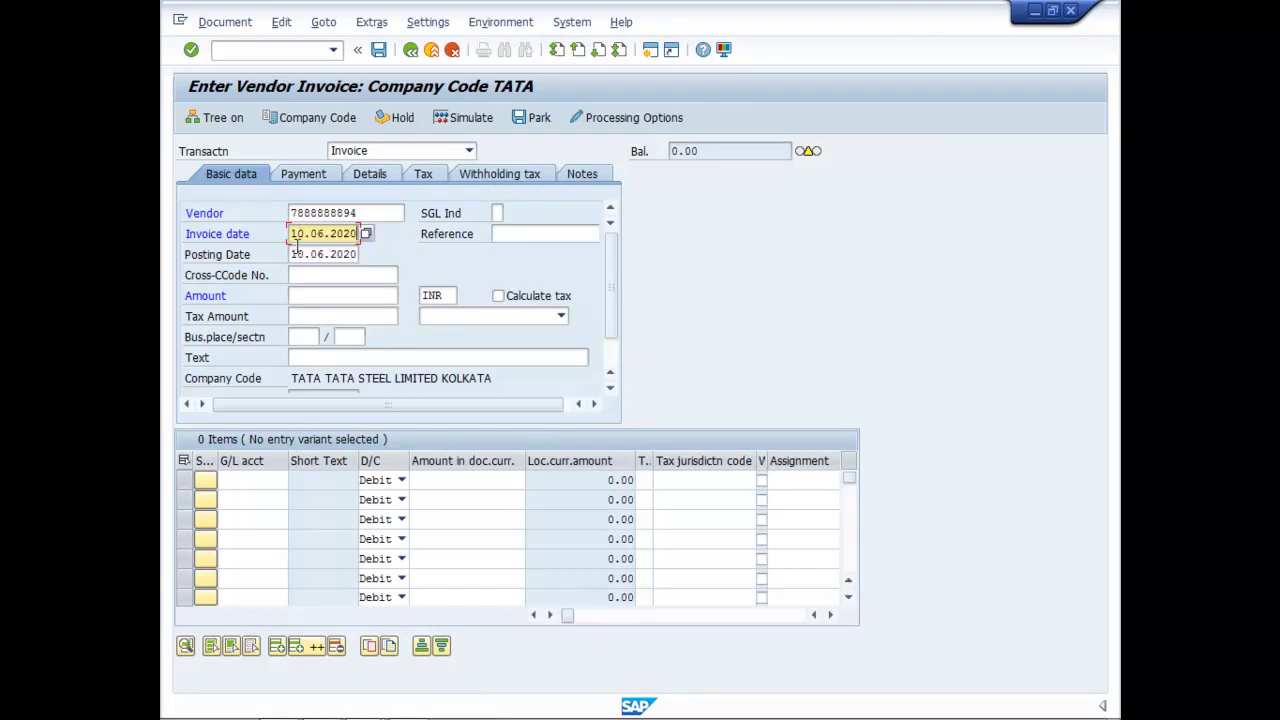
{"action": "left_click", "coordinate": [318, 296]}
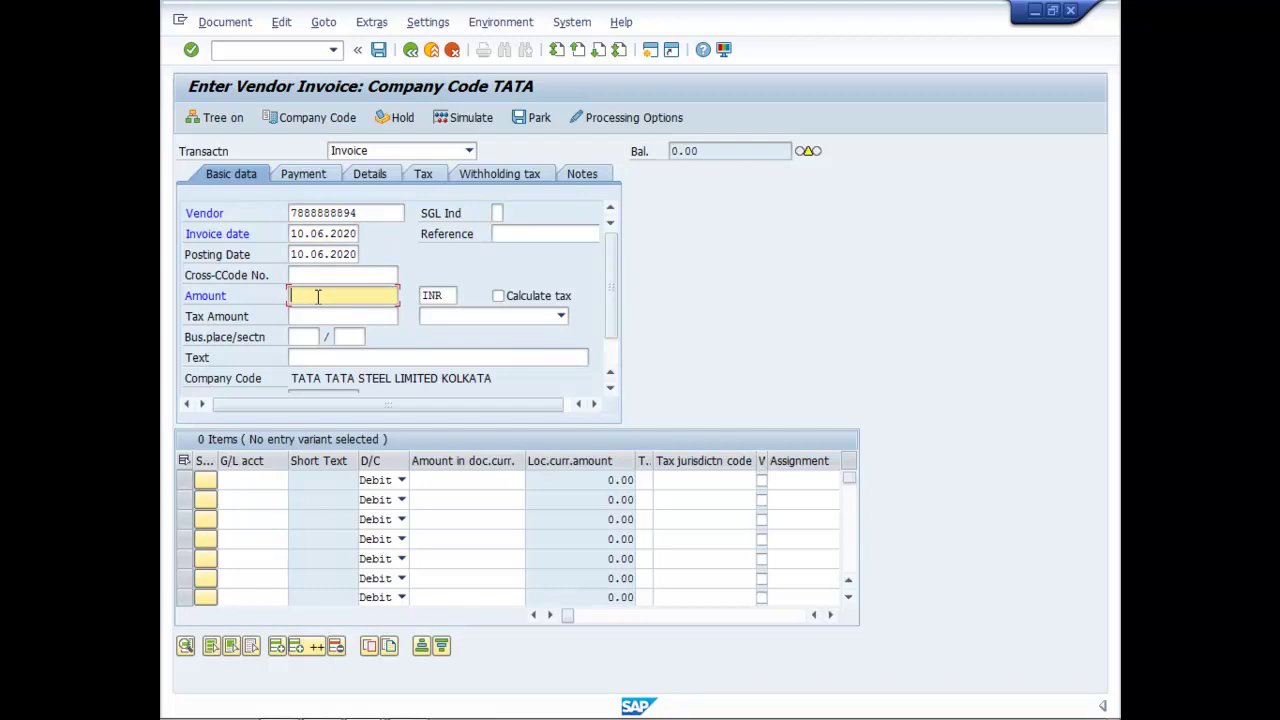
{"action": "type", "text": "3600"}
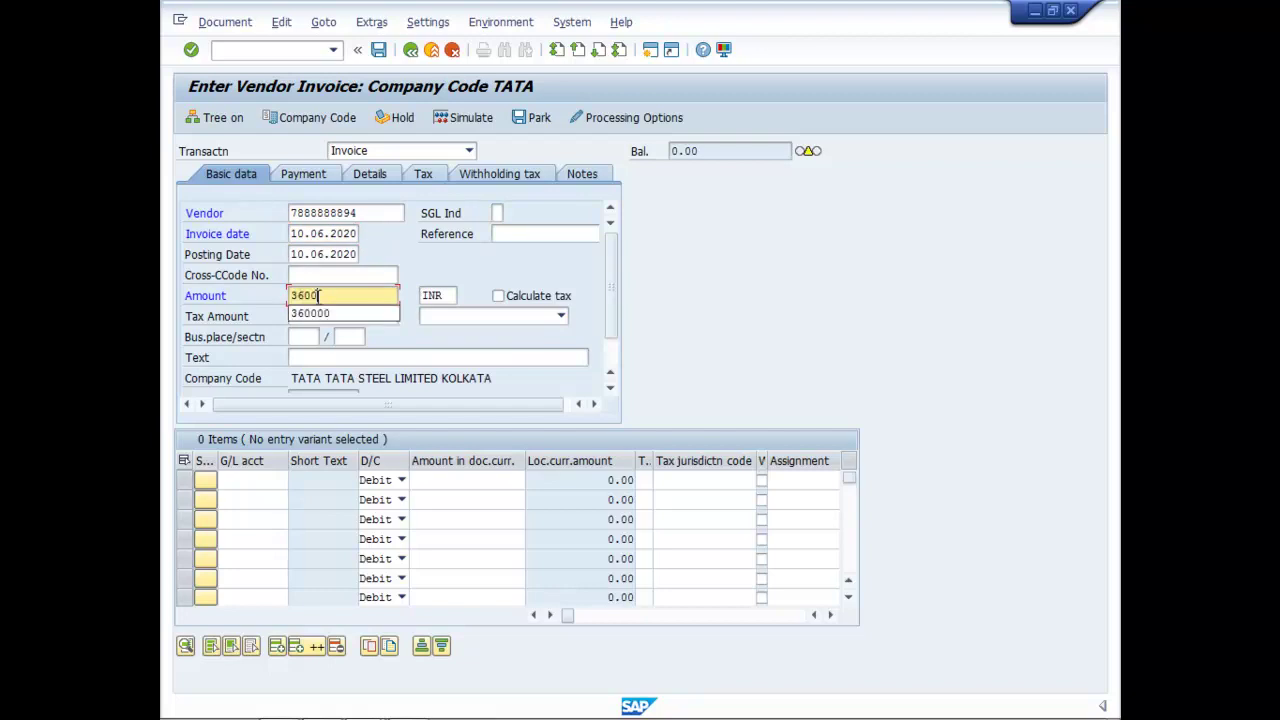
{"action": "type", "text": "0"}
{"action": "left_click", "coordinate": [318, 314]}
Set the invoice's section code to G001 and its text to WORKS CONTRACT.
{"action": "left_click", "coordinate": [344, 337]}
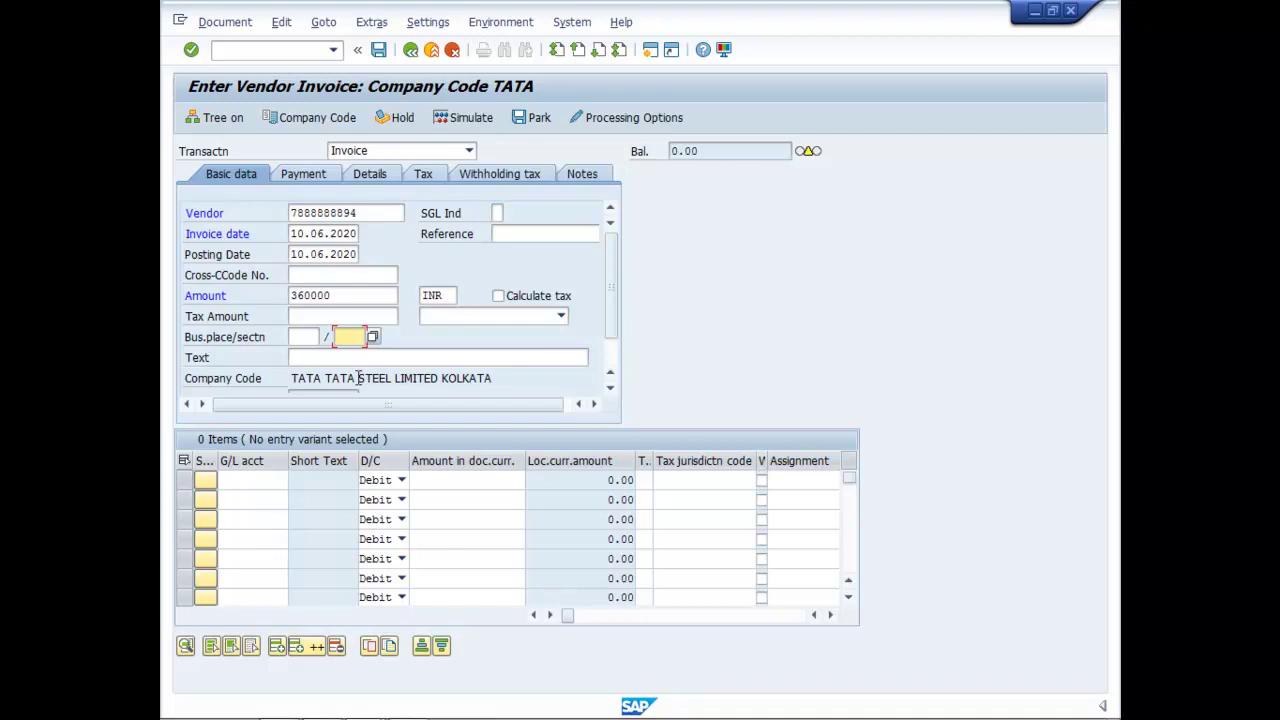
{"action": "type", "text": "G"}
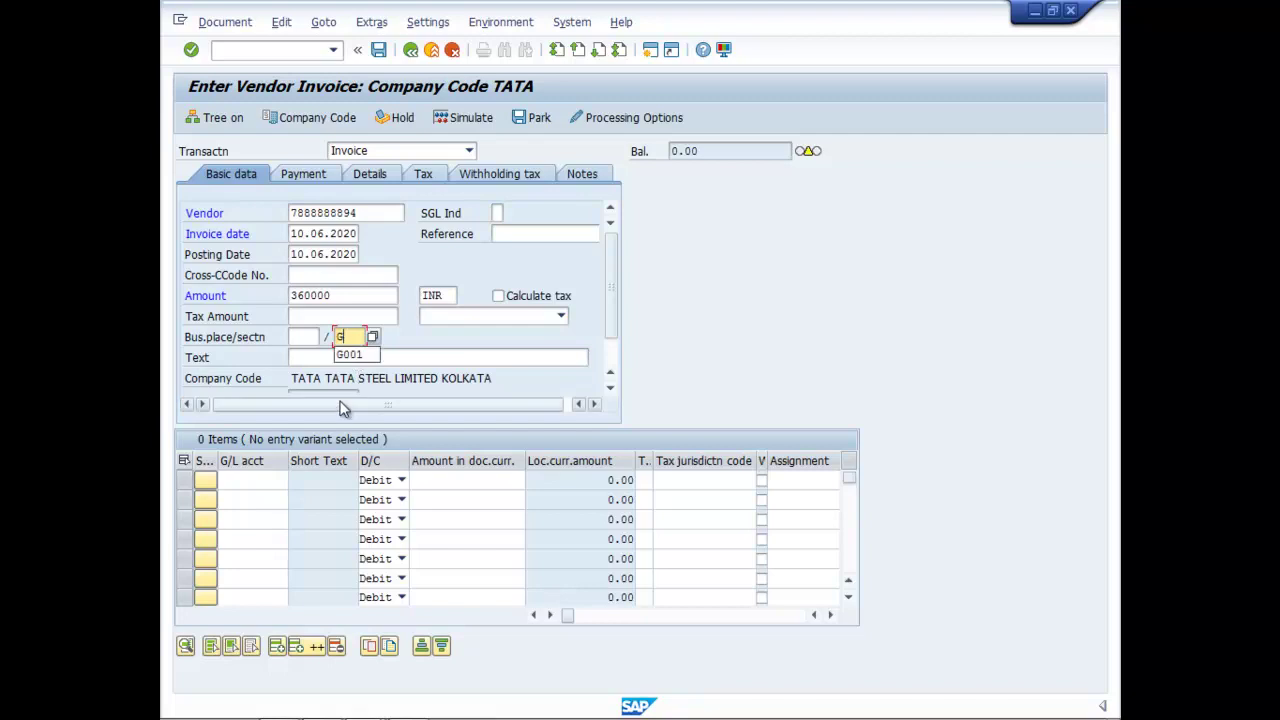
{"action": "left_click", "coordinate": [352, 355]}
{"action": "left_click", "coordinate": [342, 358]}
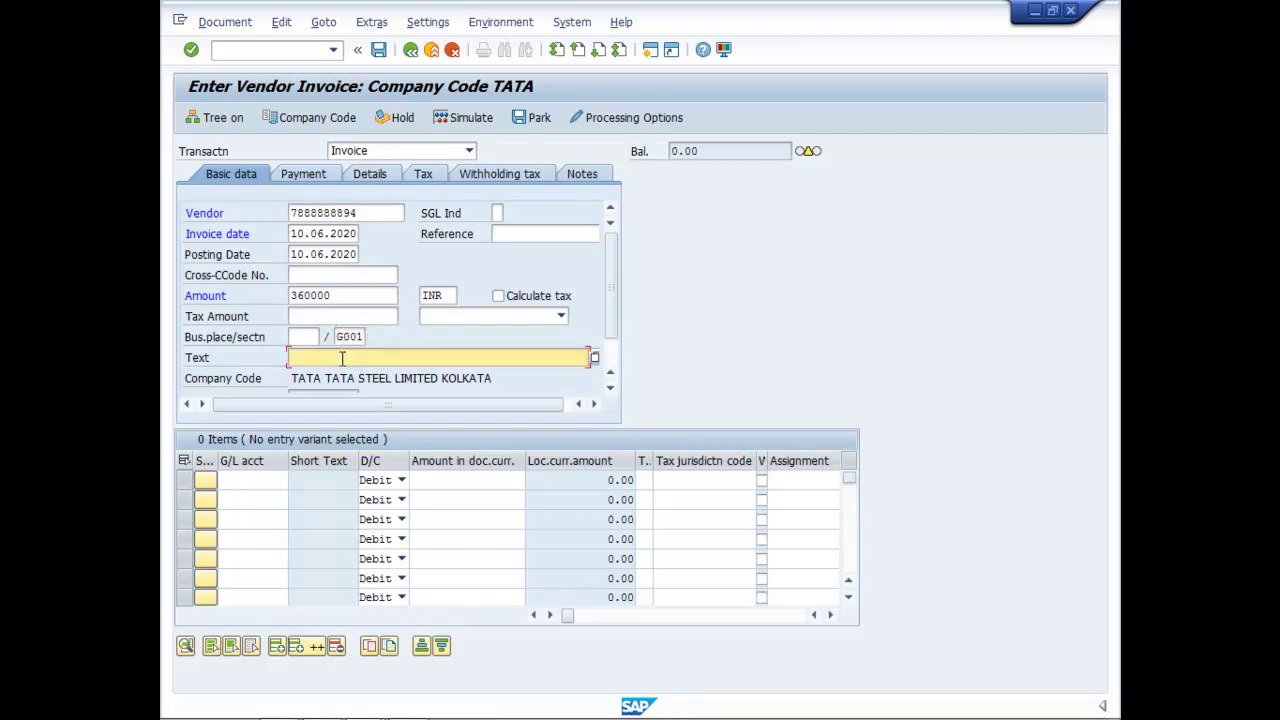
{"action": "type", "text": "WOR"}
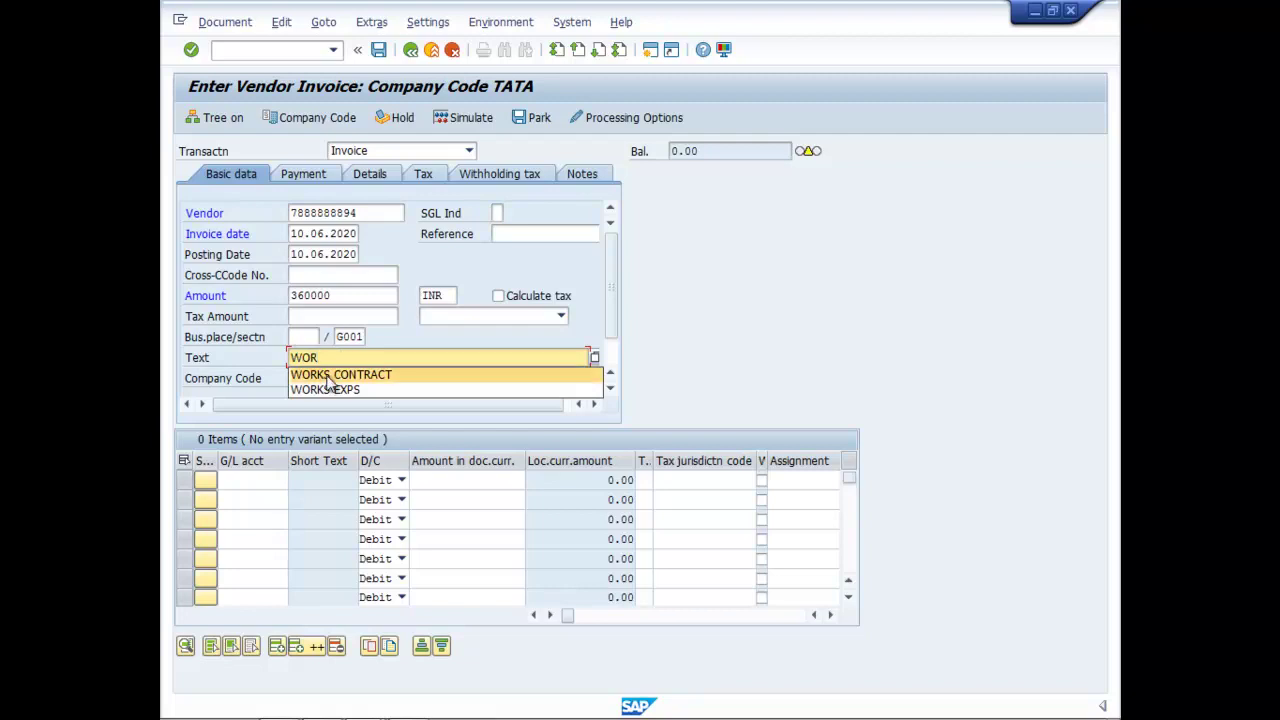
{"action": "left_click", "coordinate": [327, 377]}
Enter a debit line item for G/L account 500501, Works Expenses, using * to take over the full invoice amount.
{"action": "left_click", "coordinate": [257, 480]}
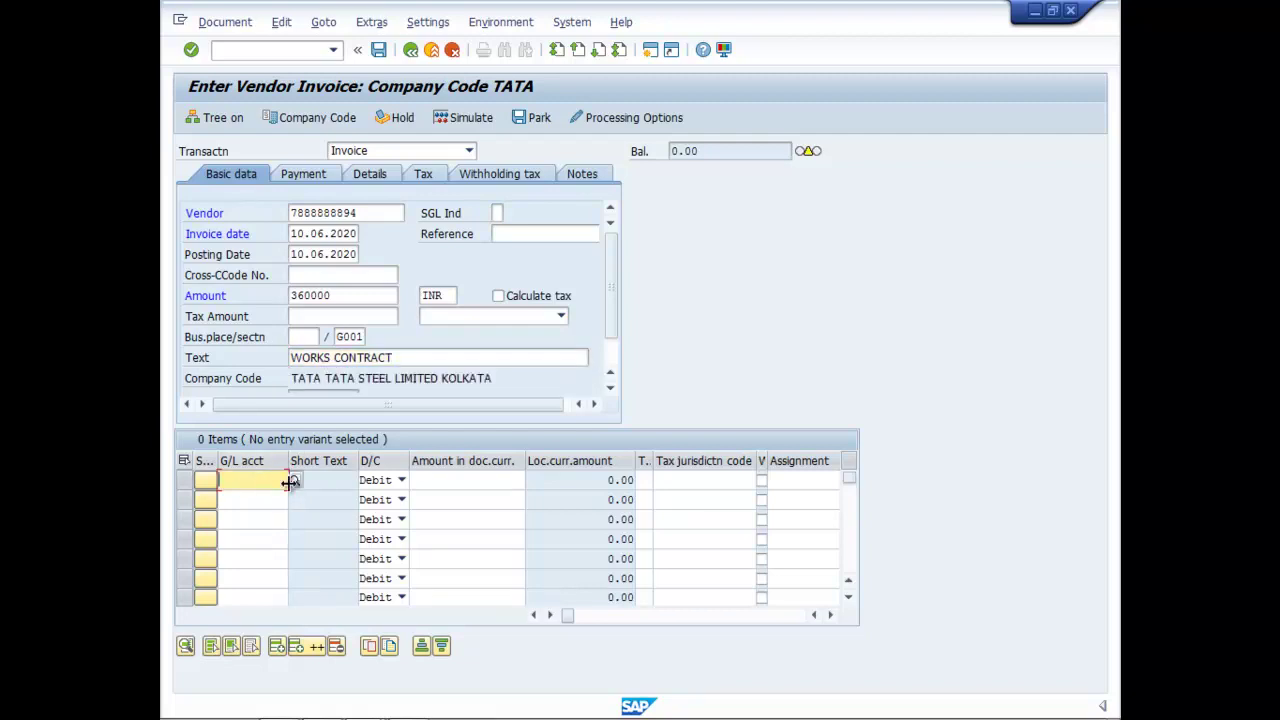
{"action": "left_click", "coordinate": [295, 481]}
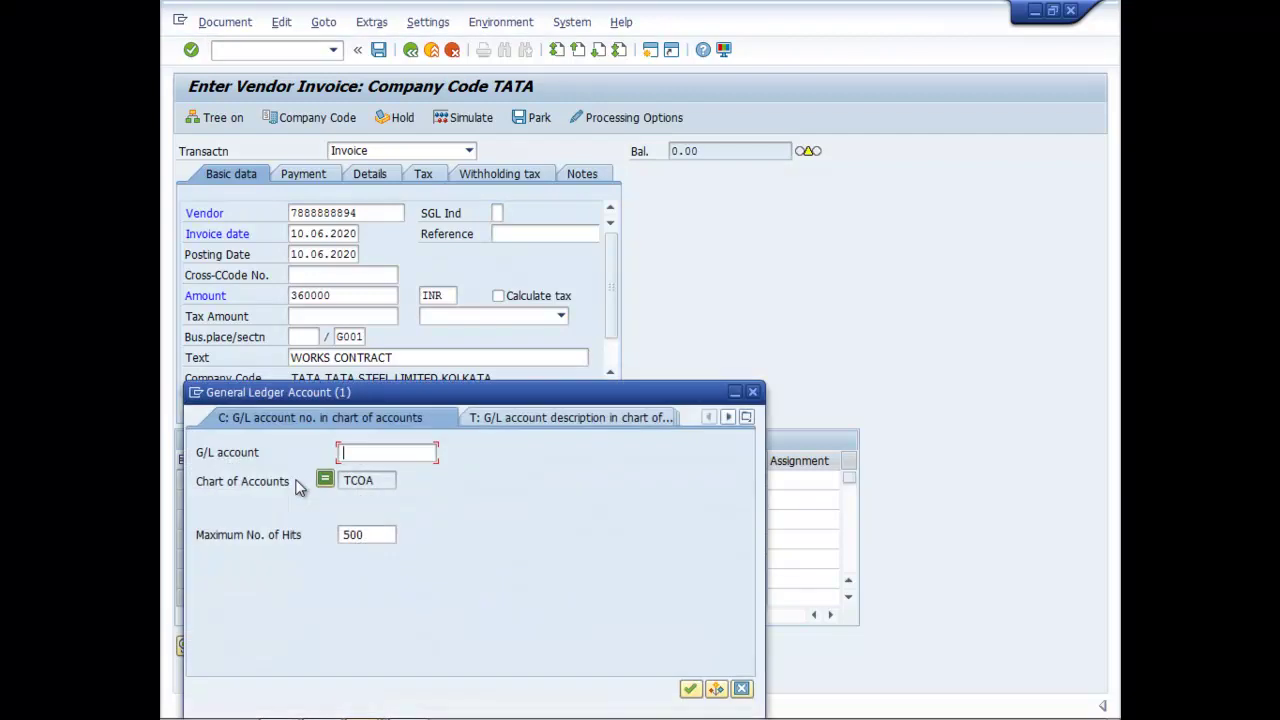
{"action": "left_click", "coordinate": [688, 688]}
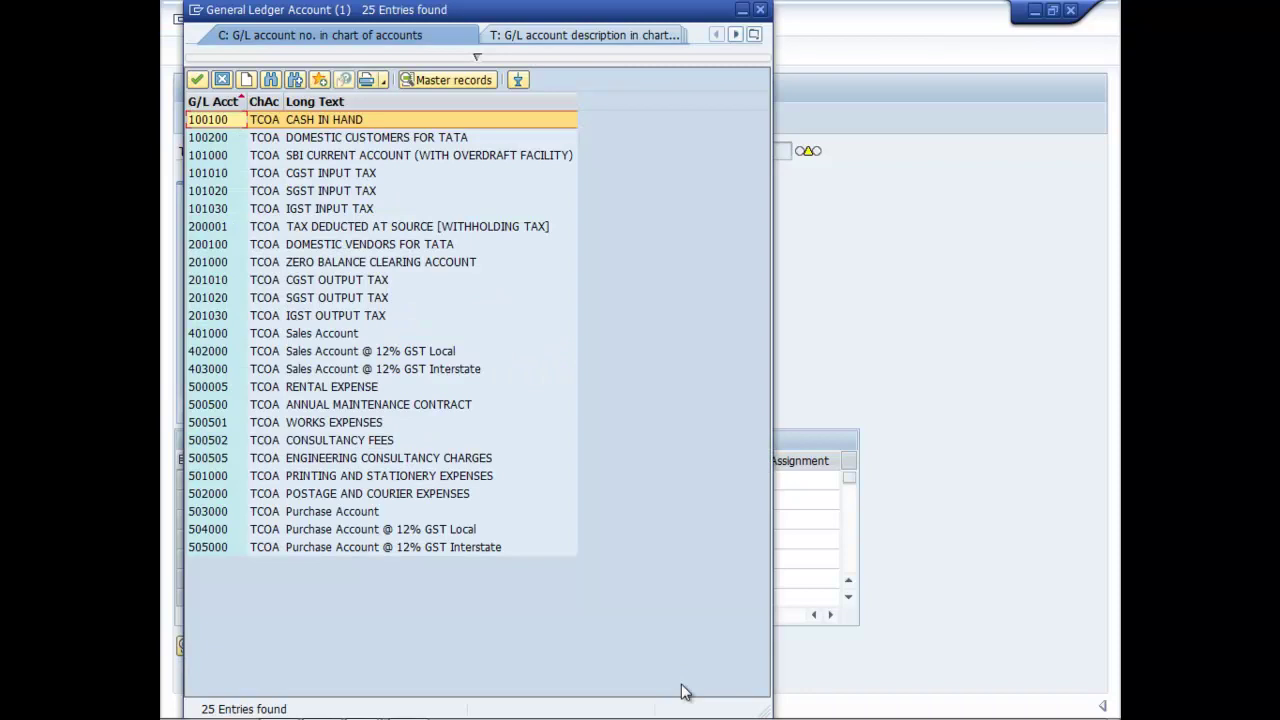
{"action": "left_click", "coordinate": [345, 422]}
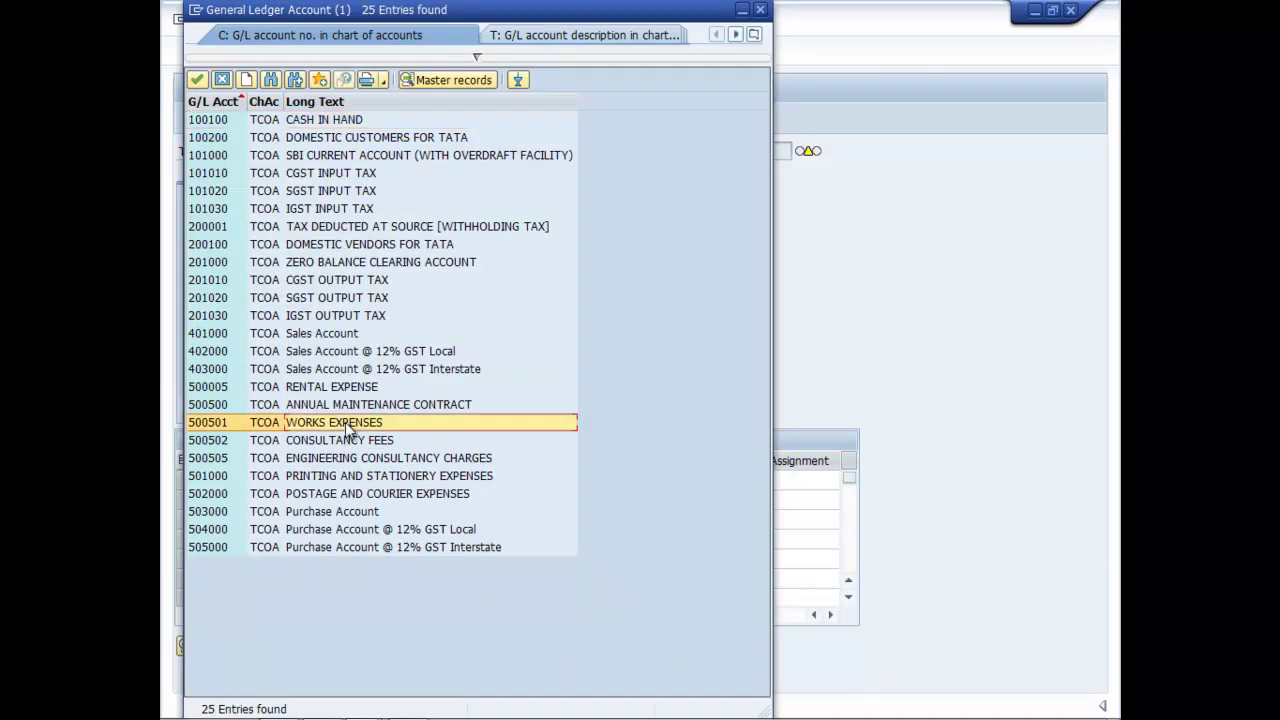
{"action": "left_click", "coordinate": [197, 79]}
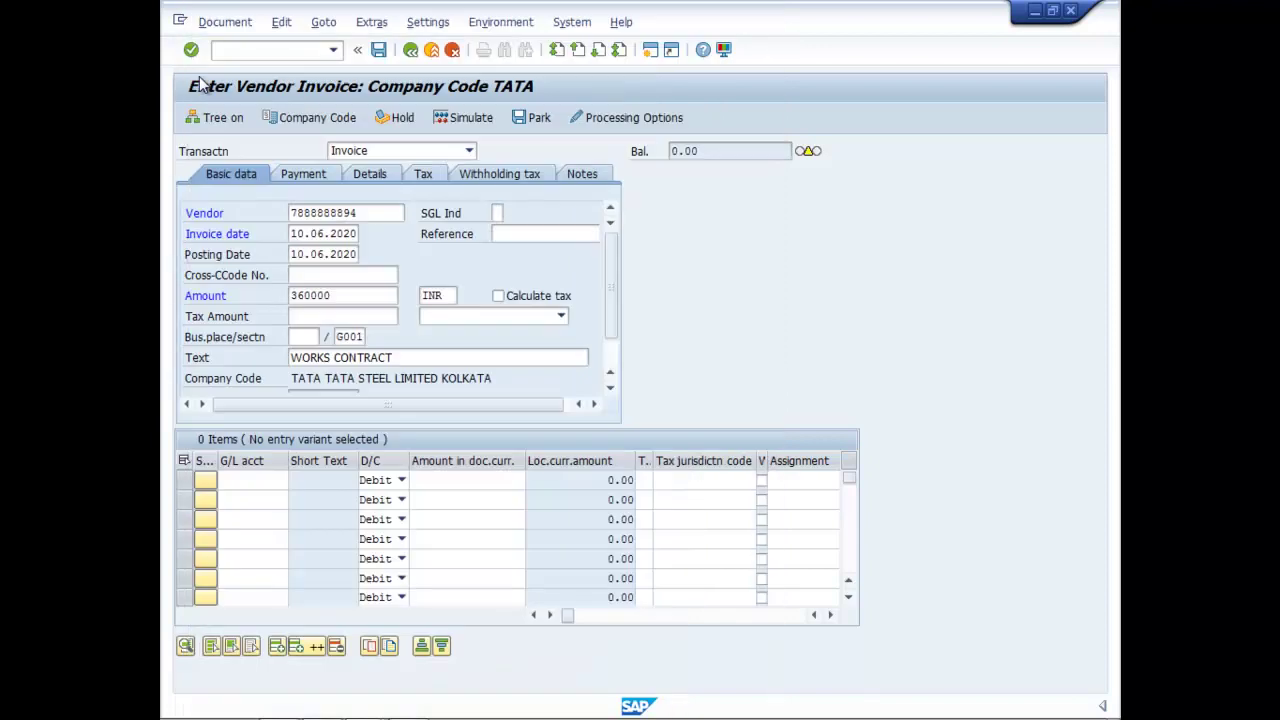
{"action": "left_click", "coordinate": [491, 481]}
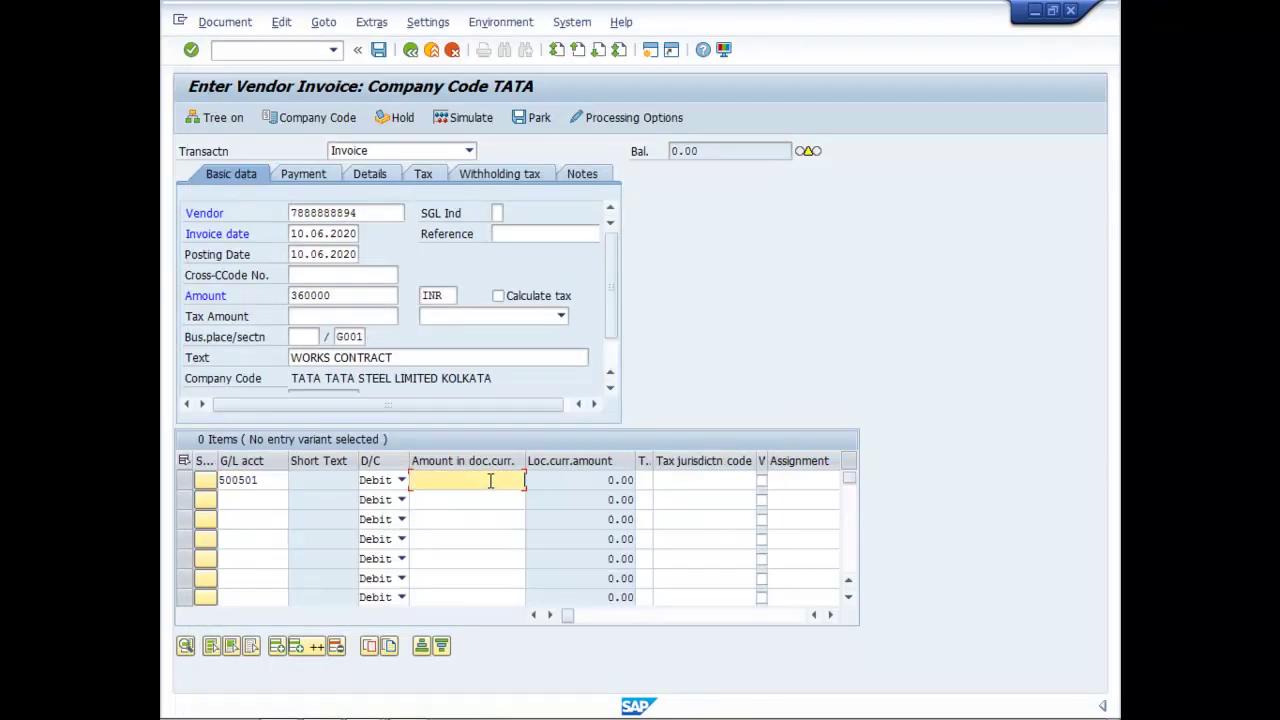
{"action": "type", "text": "*"}
{"action": "key", "text": "Return"}
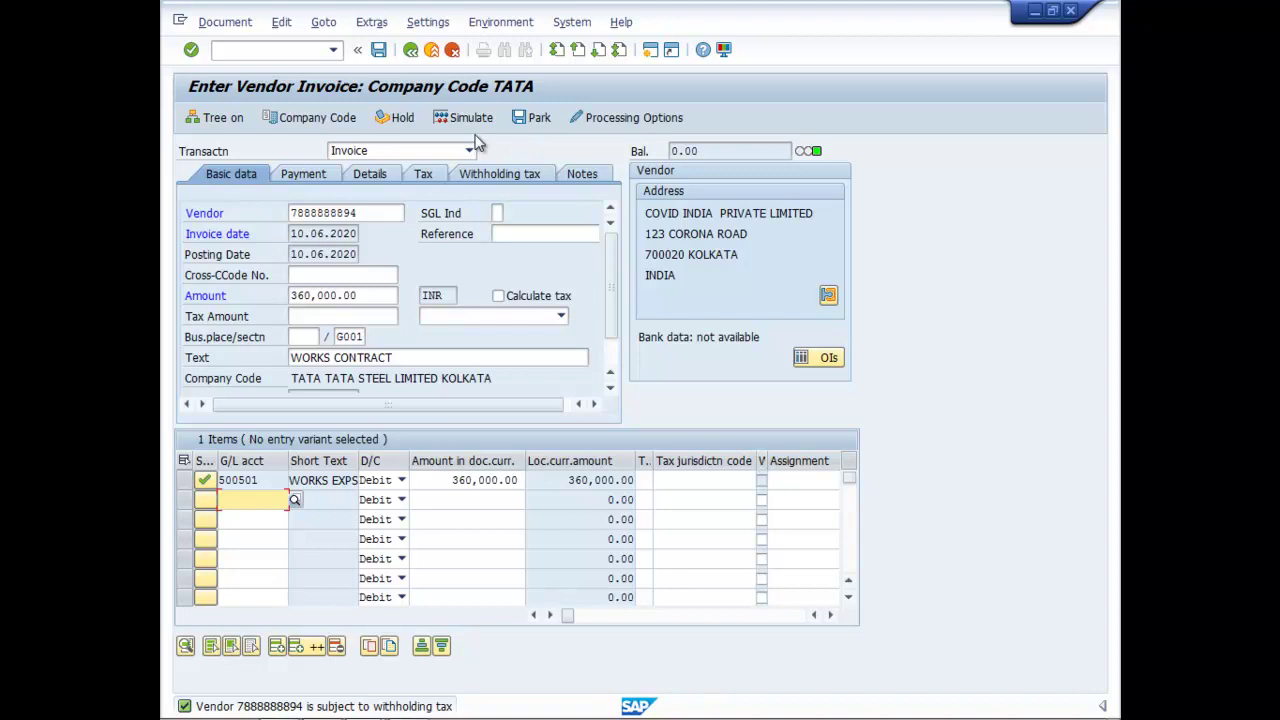
Clear the withholding tax codes of both payment types and of Invoice Posting u/s 194J, keeping X1 for 194C contractors invoice.
{"action": "left_click", "coordinate": [530, 178]}
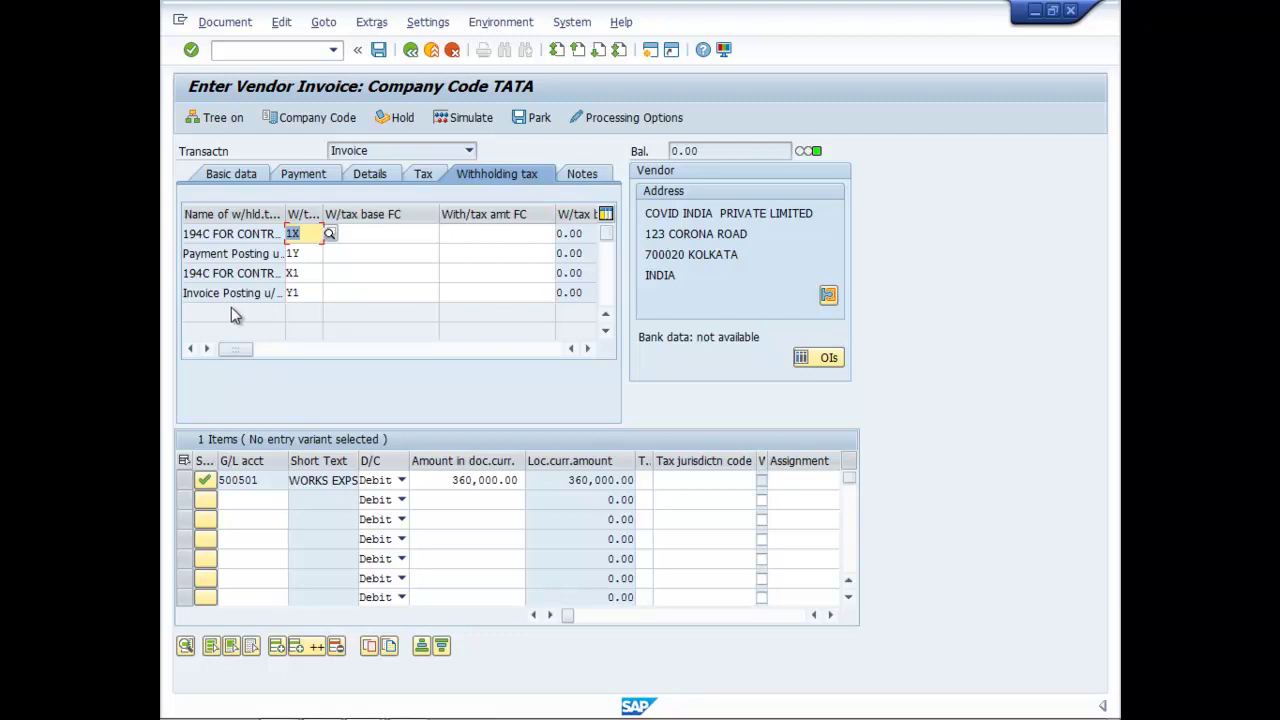
{"action": "left_click_drag", "start_coordinate": [285, 214], "coordinate": [372, 210]}
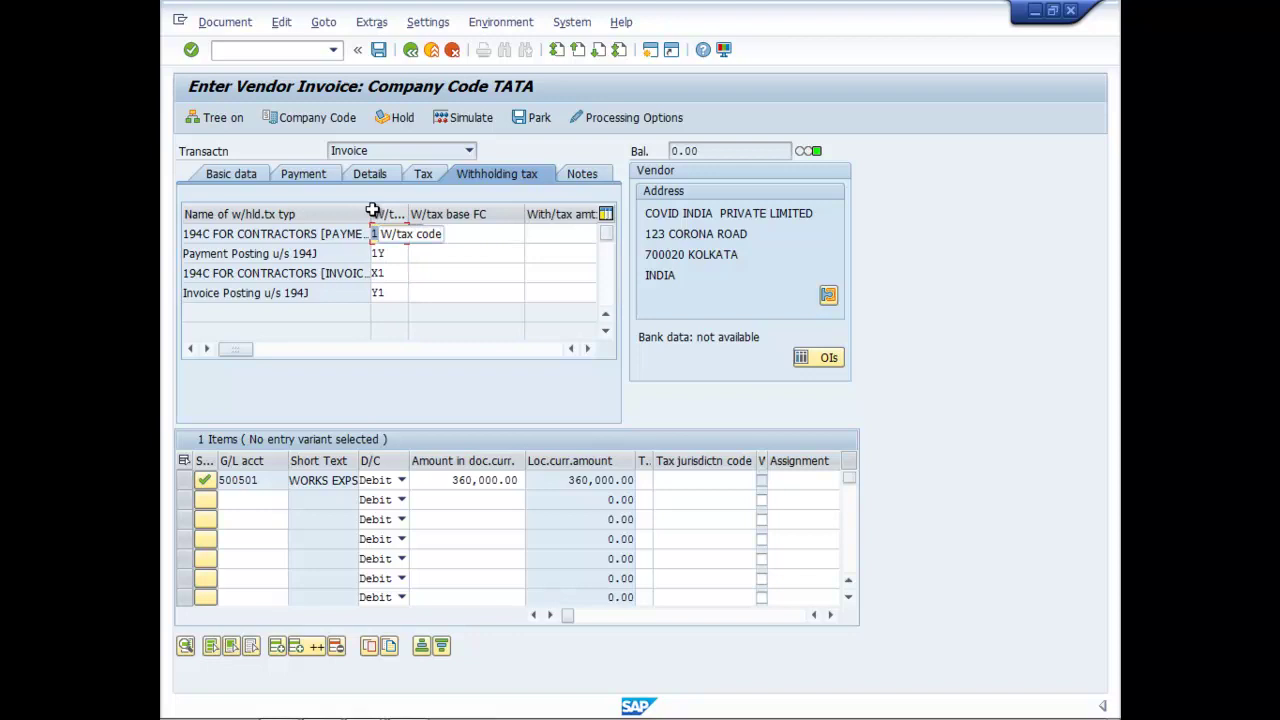
{"action": "left_click_drag", "start_coordinate": [372, 210], "coordinate": [461, 212]}
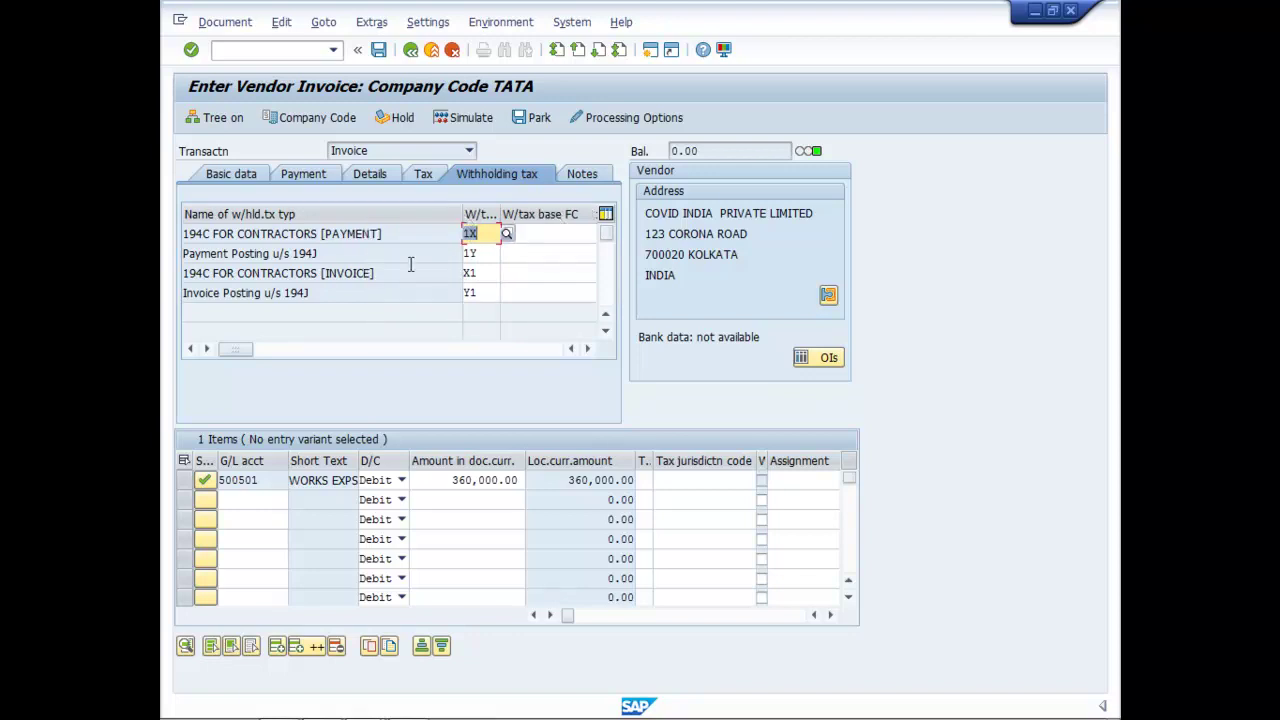
{"action": "left_click", "coordinate": [486, 256]}
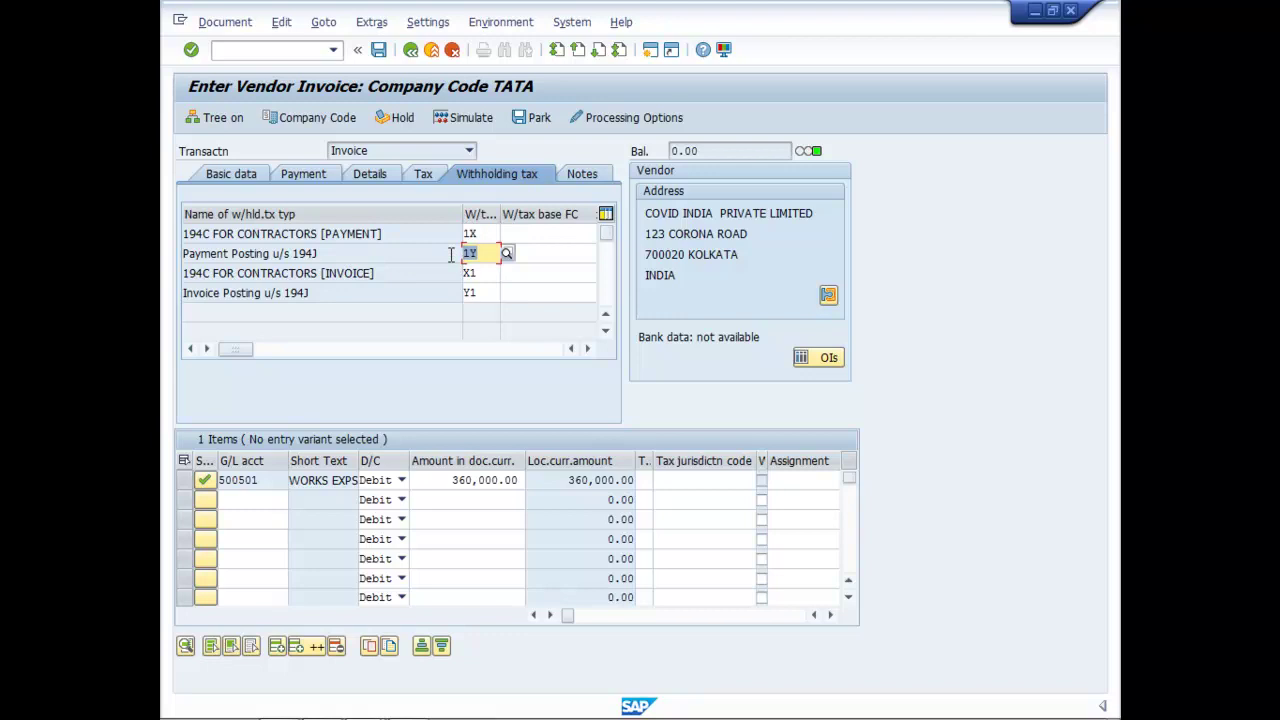
{"action": "key", "text": "Delete"}
{"action": "left_click", "coordinate": [470, 233]}
{"action": "key", "text": "Delete"}
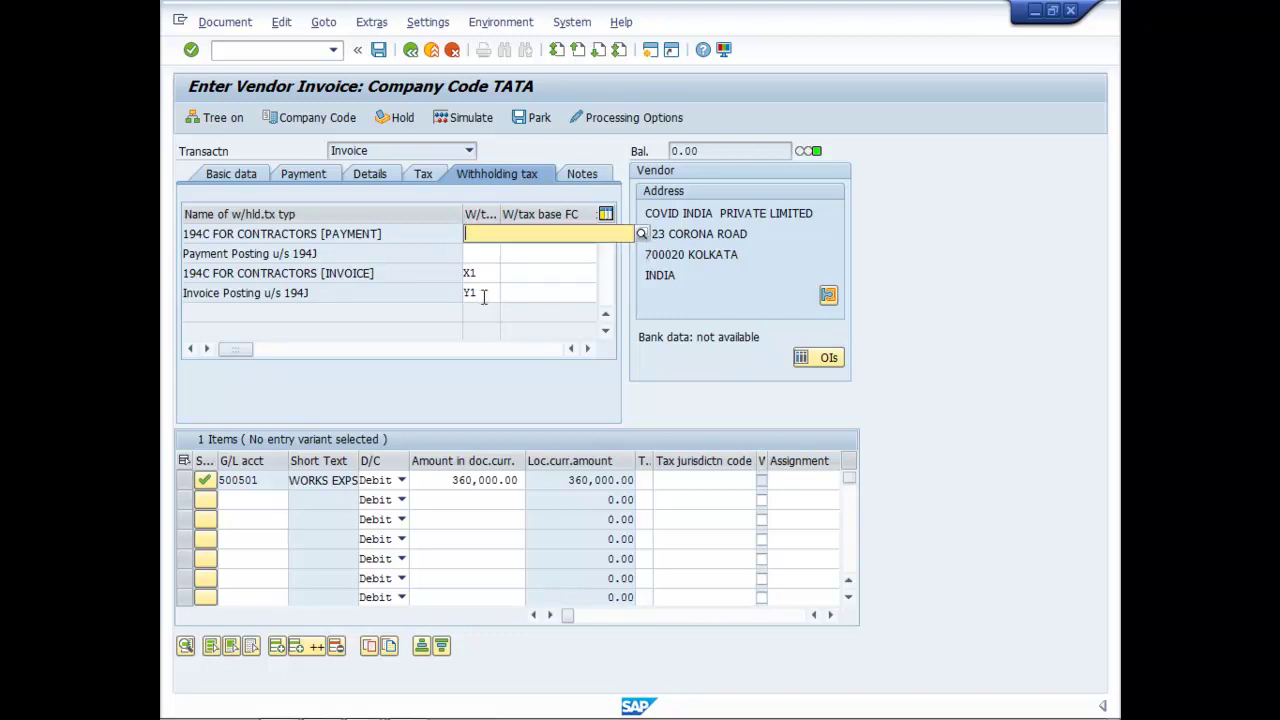
{"action": "left_click", "coordinate": [485, 293]}
{"action": "key", "text": "Delete"}
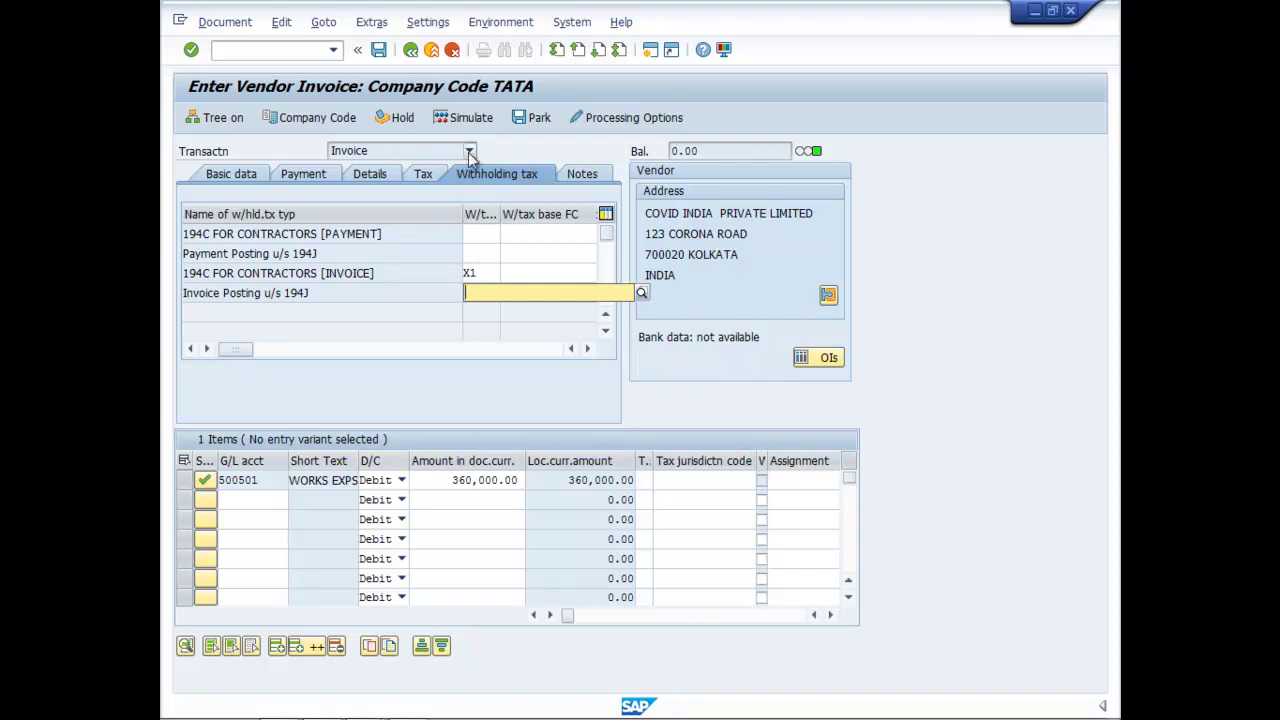
Simulate the COVID India invoice and post the document.
{"action": "left_click", "coordinate": [476, 120]}
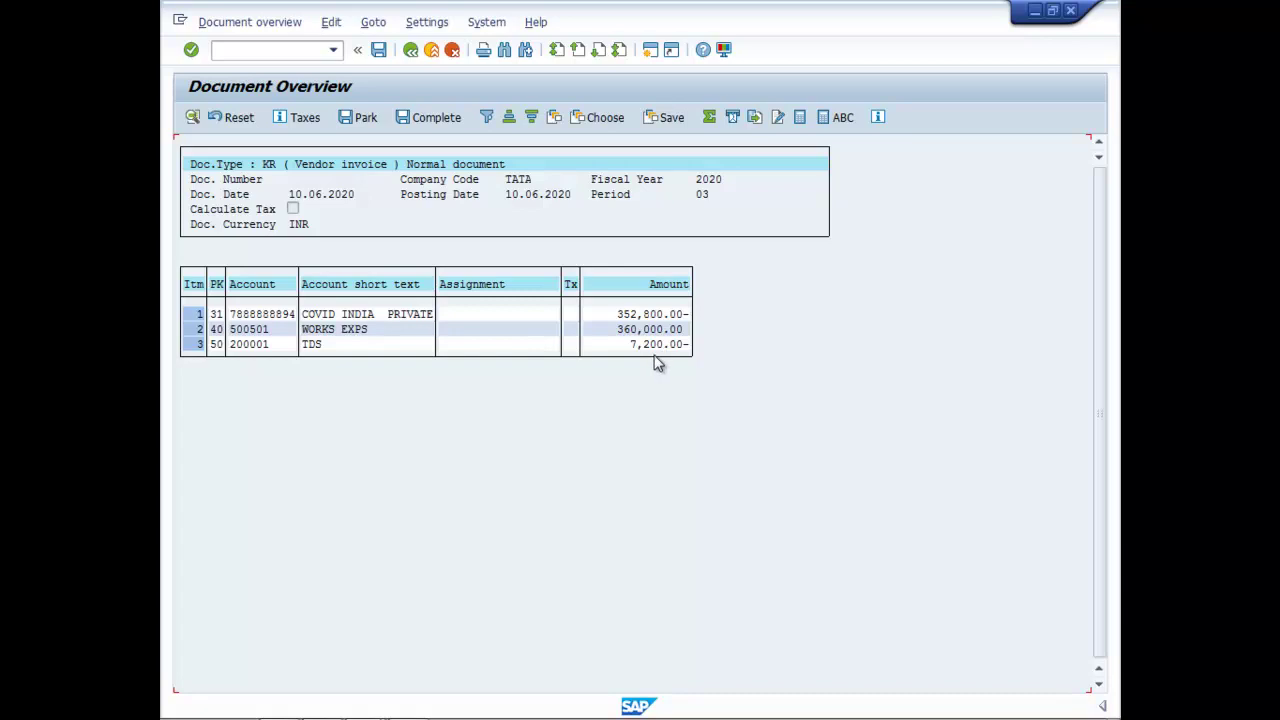
{"action": "left_click", "coordinate": [379, 50]}
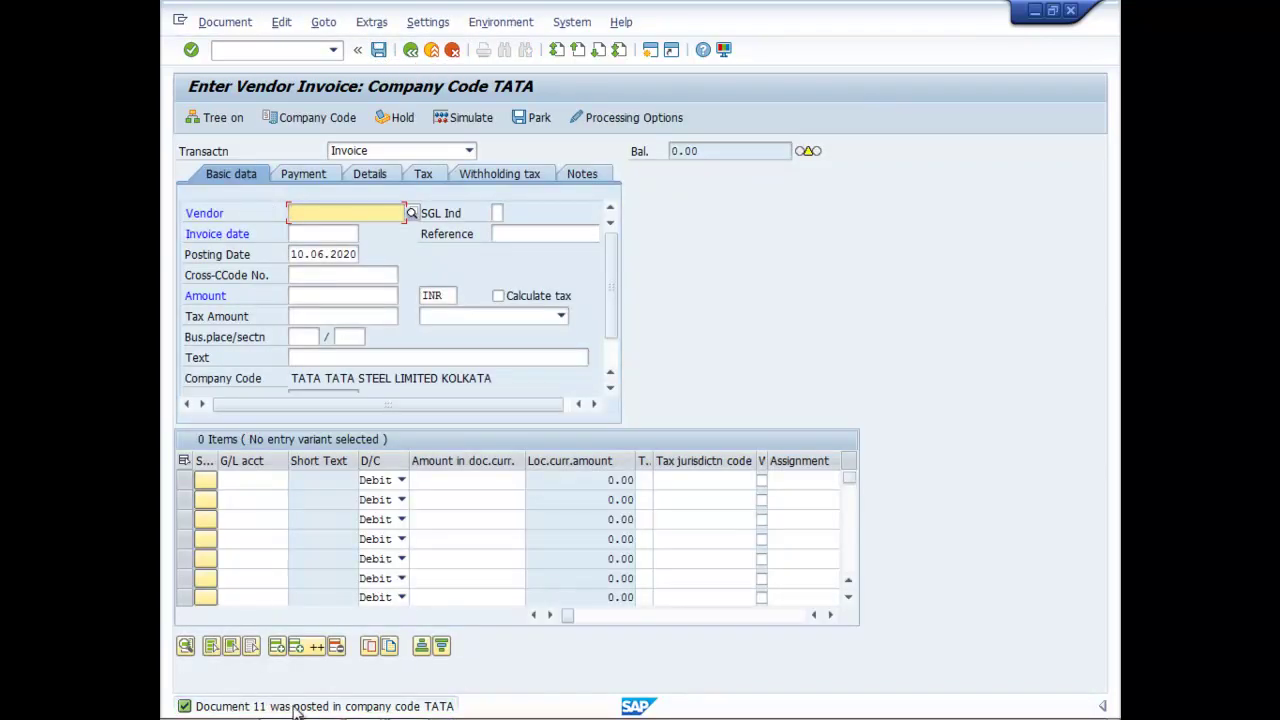
Search company code TATA's vendors in country IN and choose LANDLORD as the next invoice's vendor.
{"action": "left_click", "coordinate": [414, 218]}
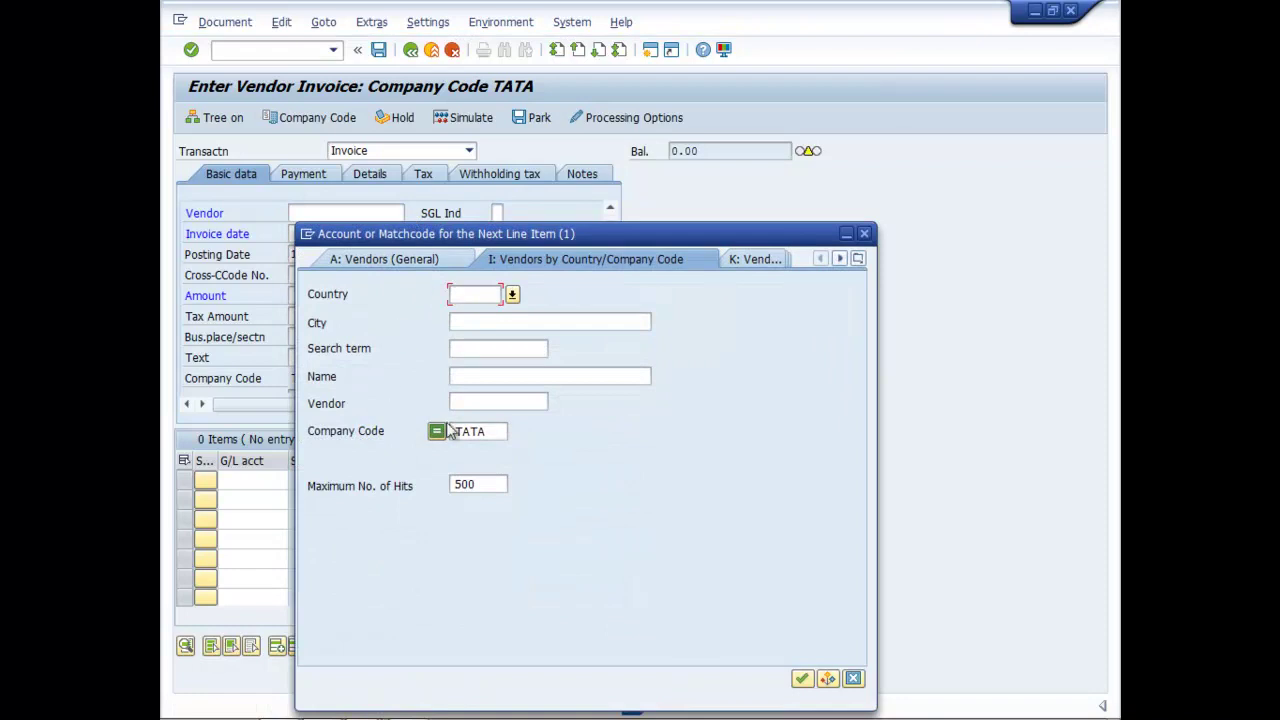
{"action": "type", "text": "IN"}
{"action": "left_click", "coordinate": [802, 678]}
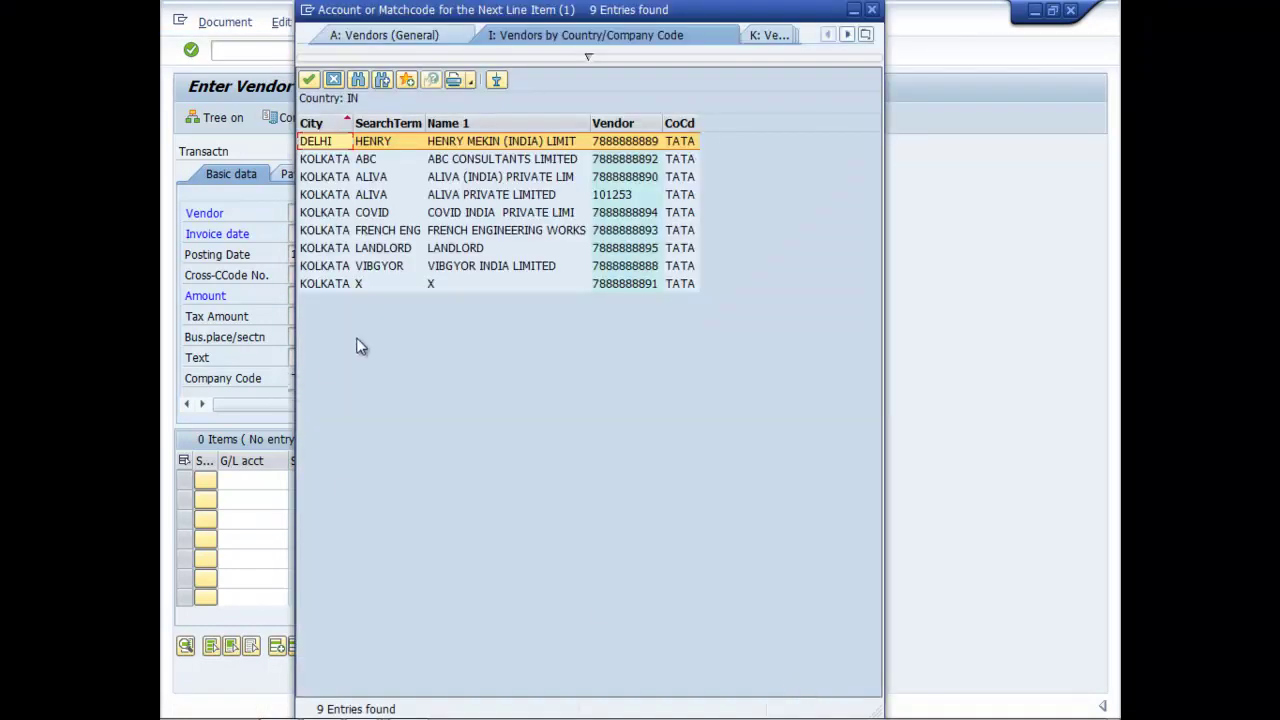
{"action": "left_click", "coordinate": [450, 250]}
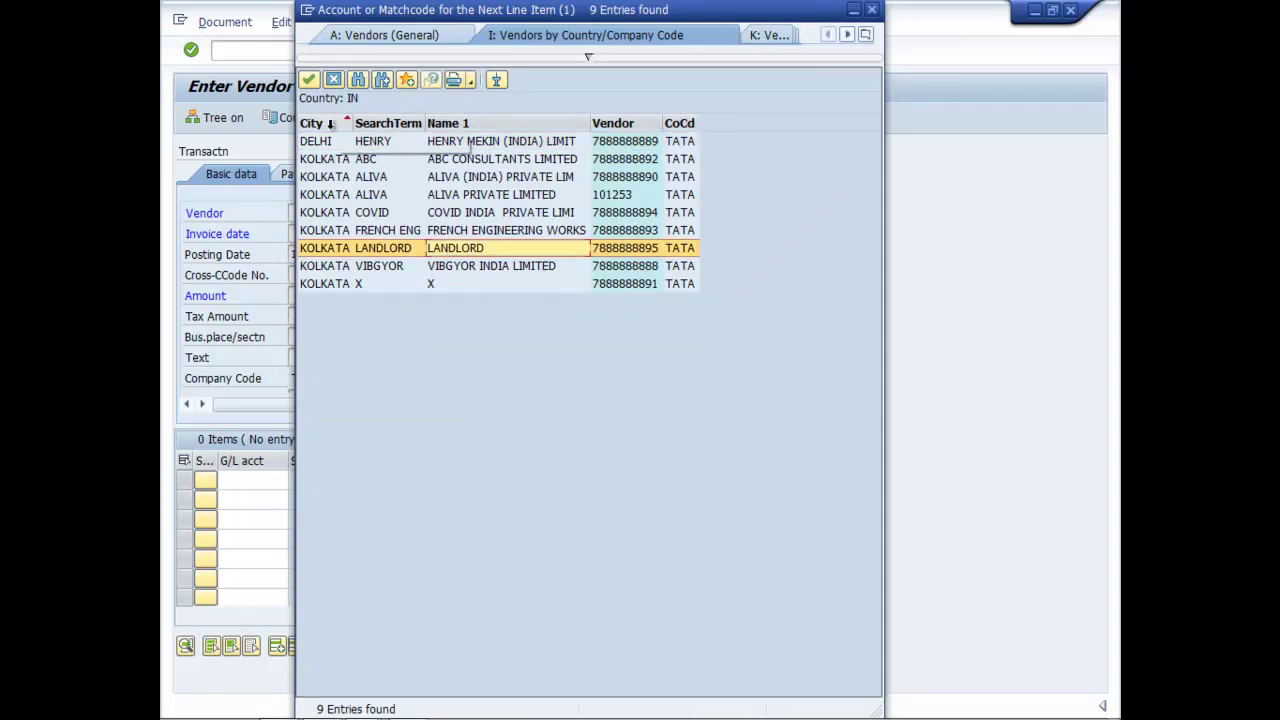
{"action": "left_click", "coordinate": [310, 82]}
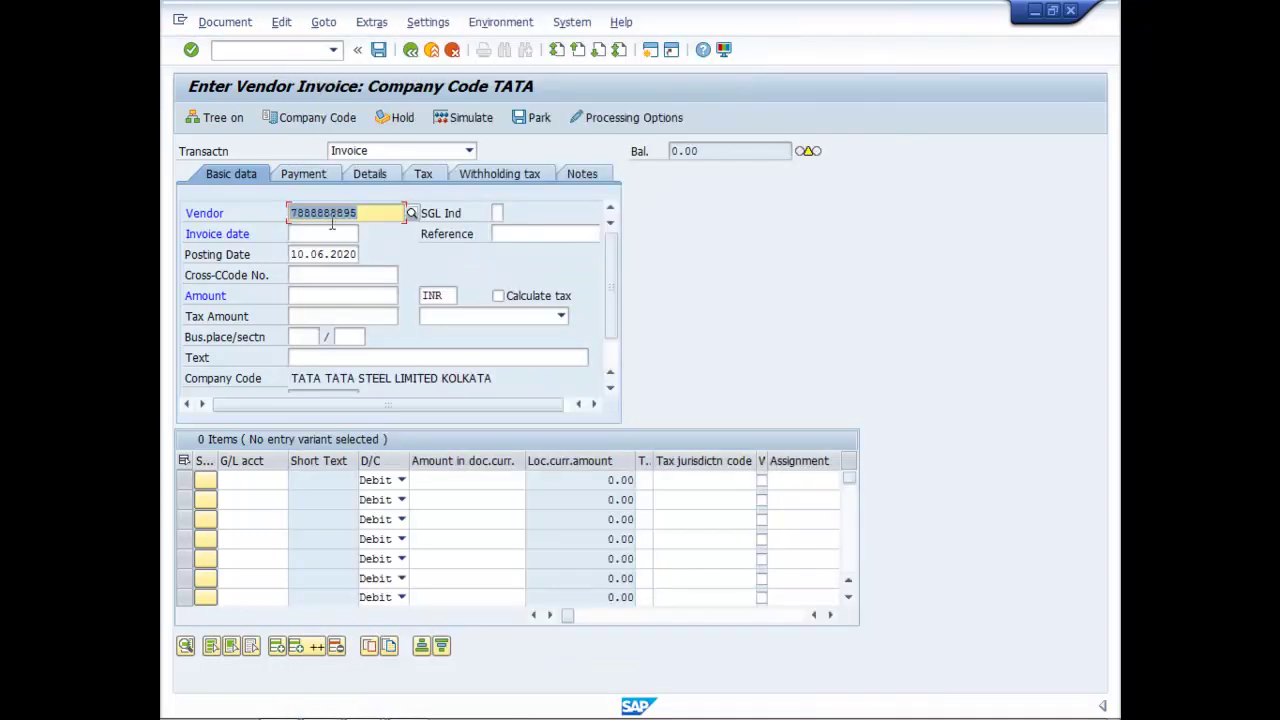
Date the Landlord invoice 10.06.2020 and set its amount to 300000 INR.
{"action": "left_click", "coordinate": [318, 233]}
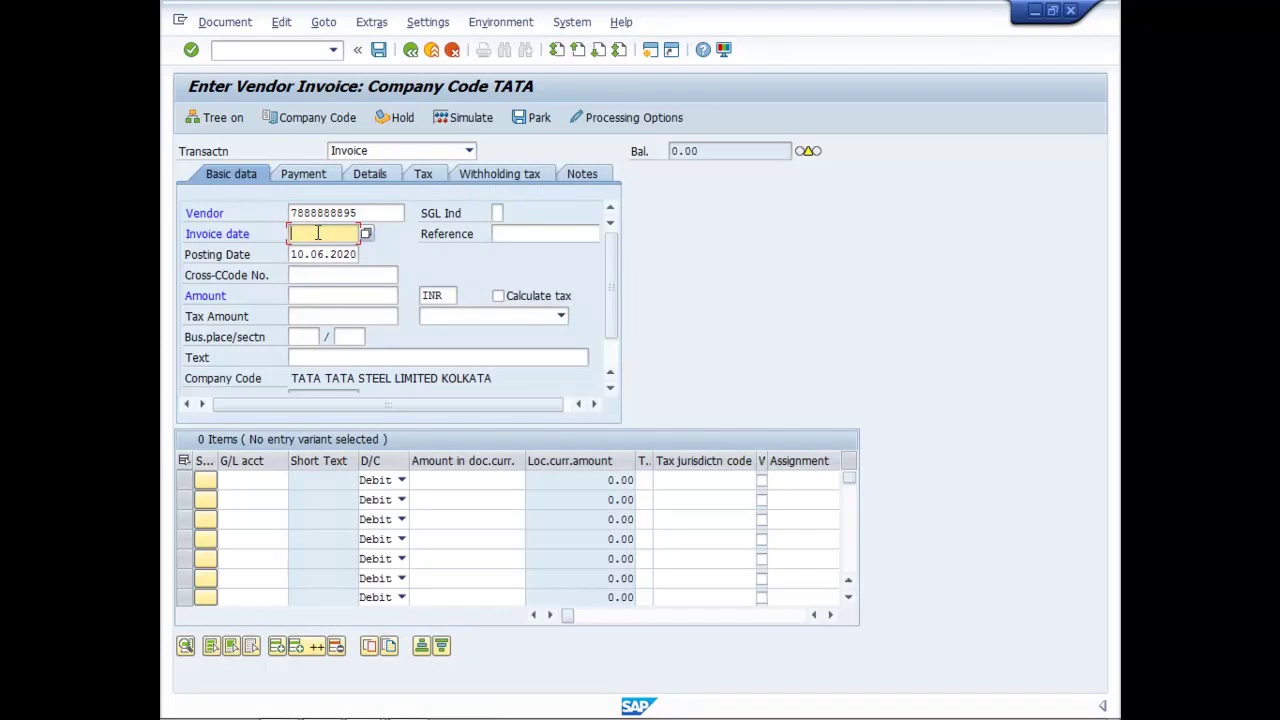
{"action": "type", "text": "10"}
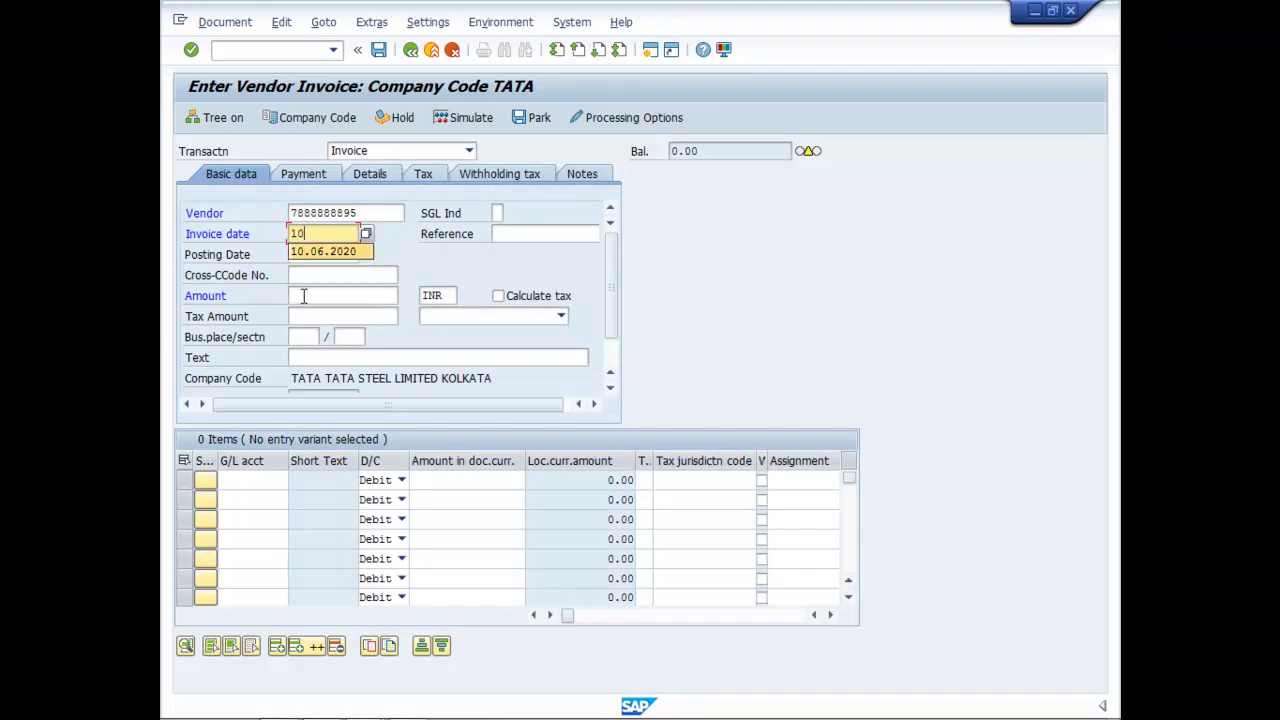
{"action": "left_click", "coordinate": [328, 251]}
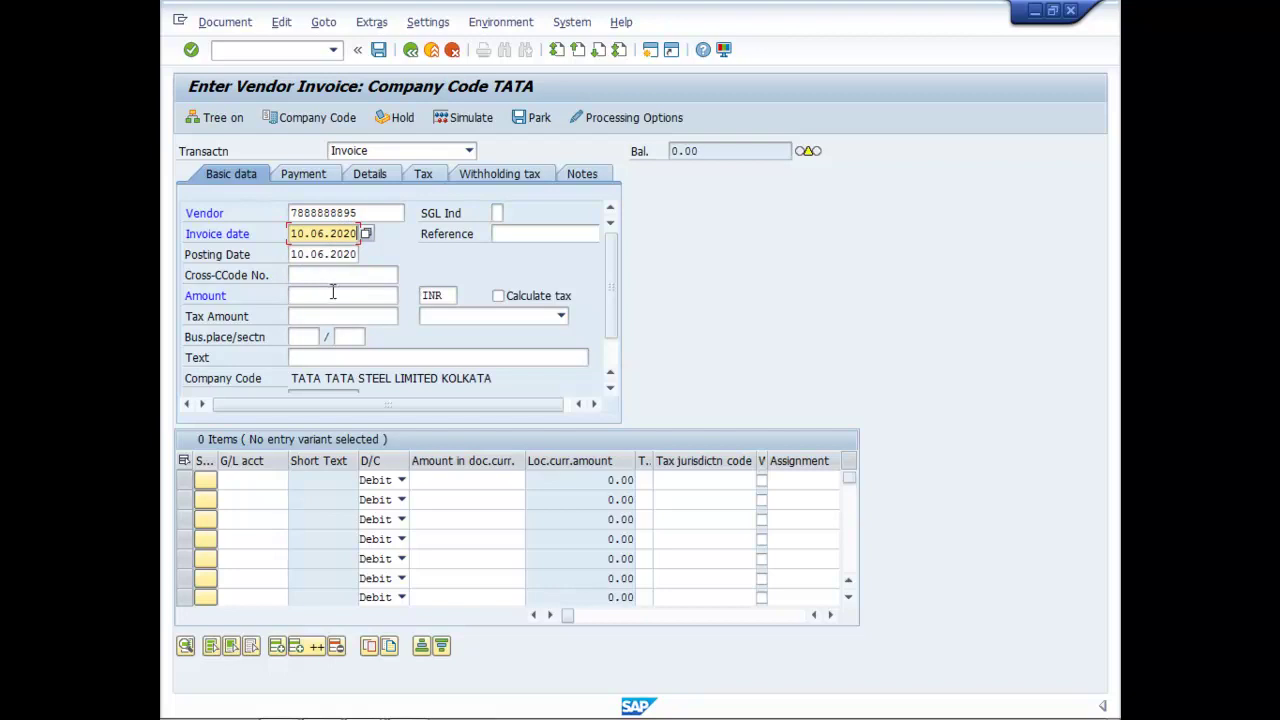
{"action": "left_click", "coordinate": [333, 295]}
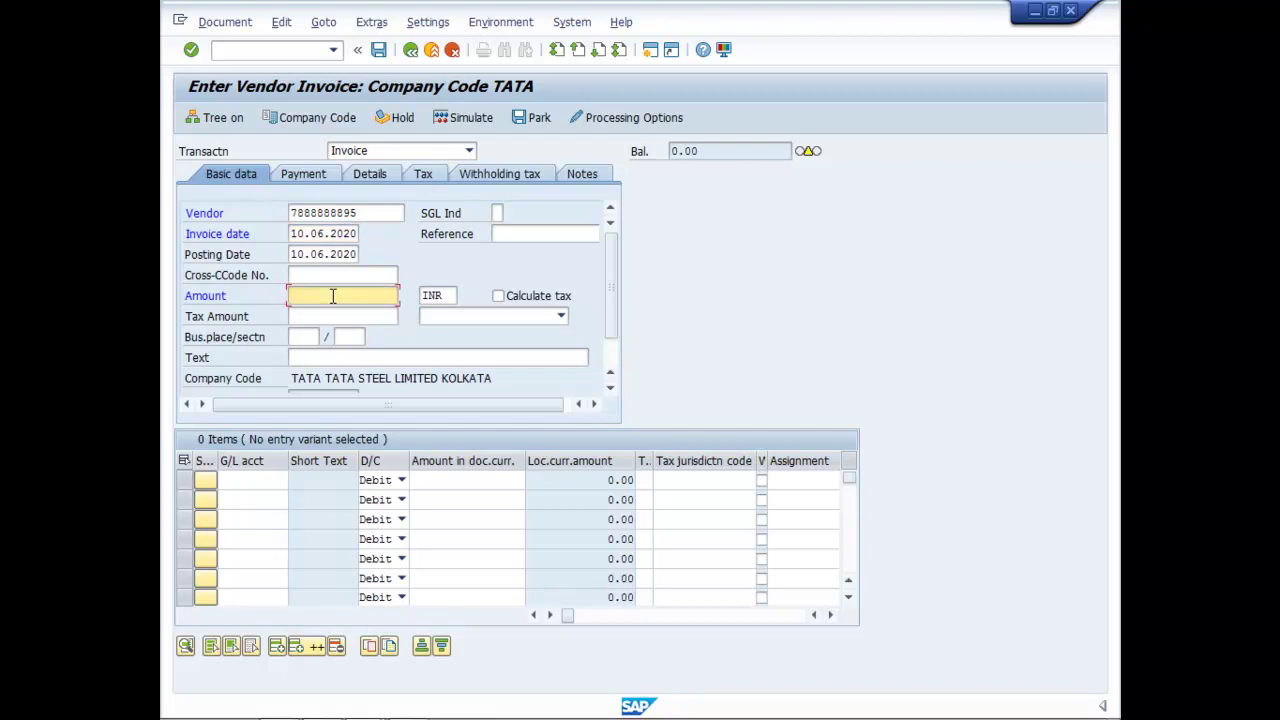
{"action": "type", "text": "300000"}
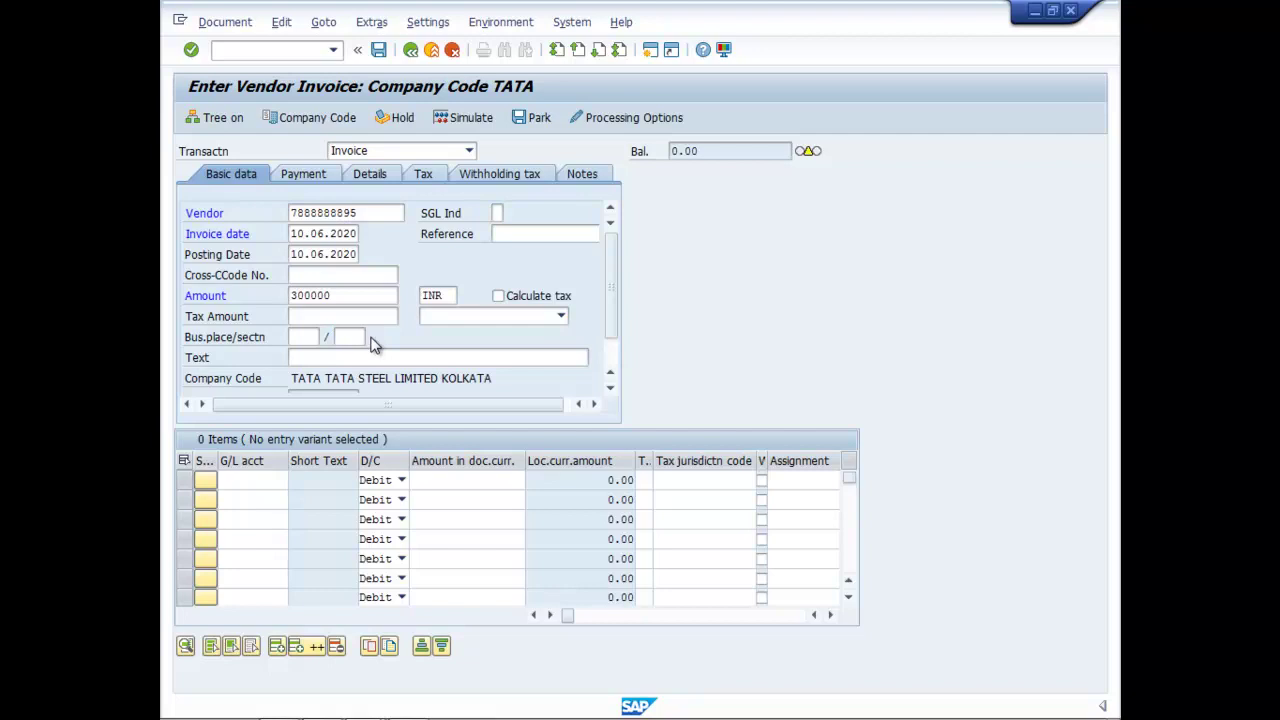
Assign section code G001 to the Landlord invoice and set its text to RENTAL EXPENSES.
{"action": "left_click", "coordinate": [370, 340]}
{"action": "left_click", "coordinate": [390, 268]}
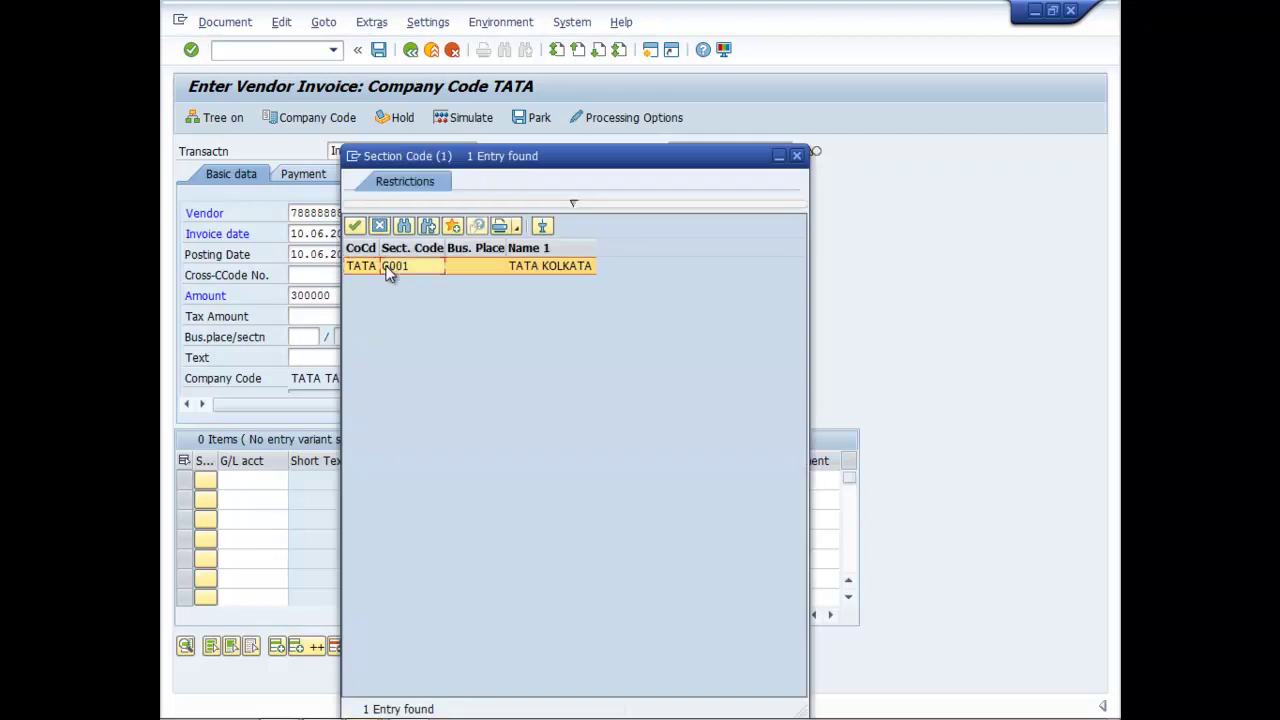
{"action": "left_click", "coordinate": [355, 226]}
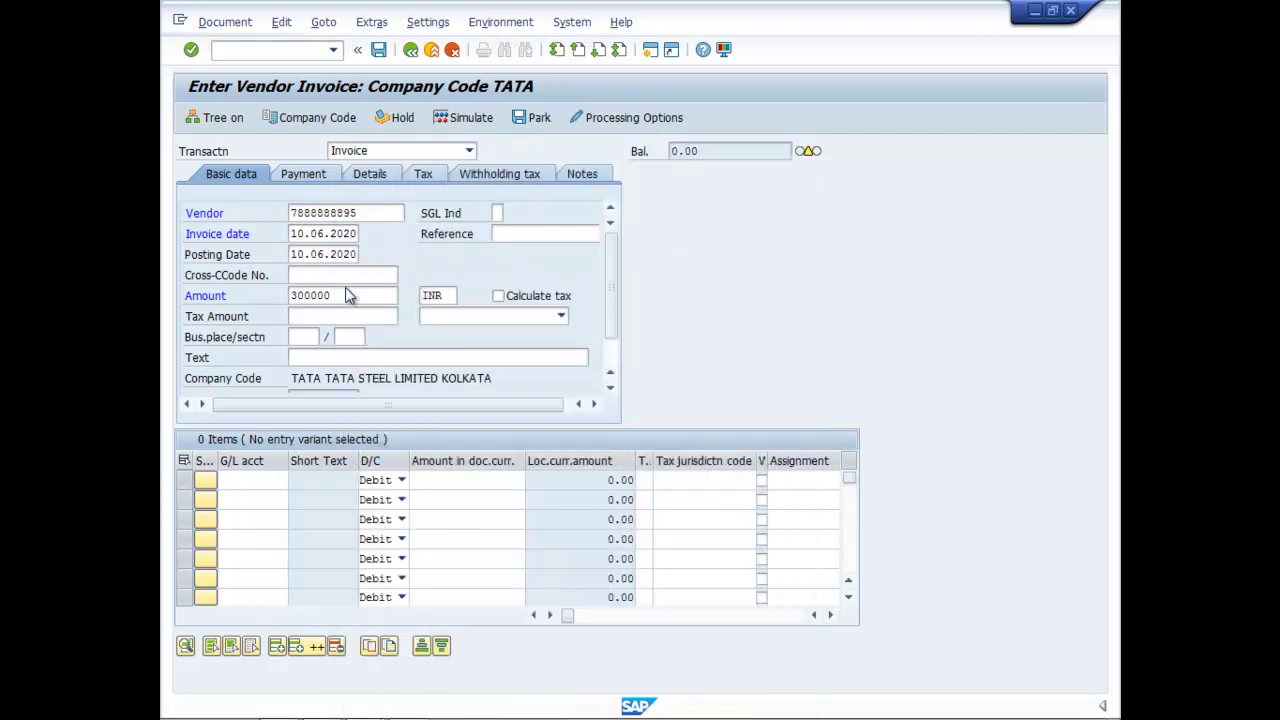
{"action": "left_click", "coordinate": [313, 360]}
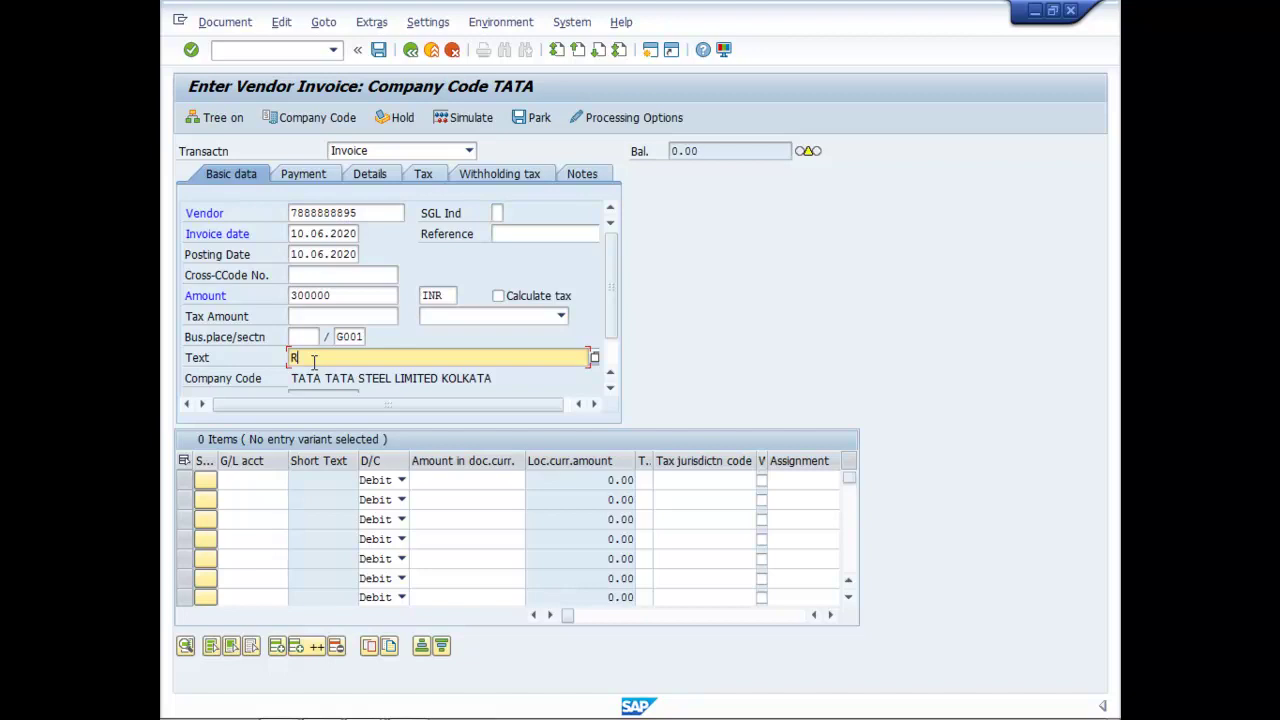
{"action": "type", "text": "R"}
{"action": "left_click", "coordinate": [320, 375]}
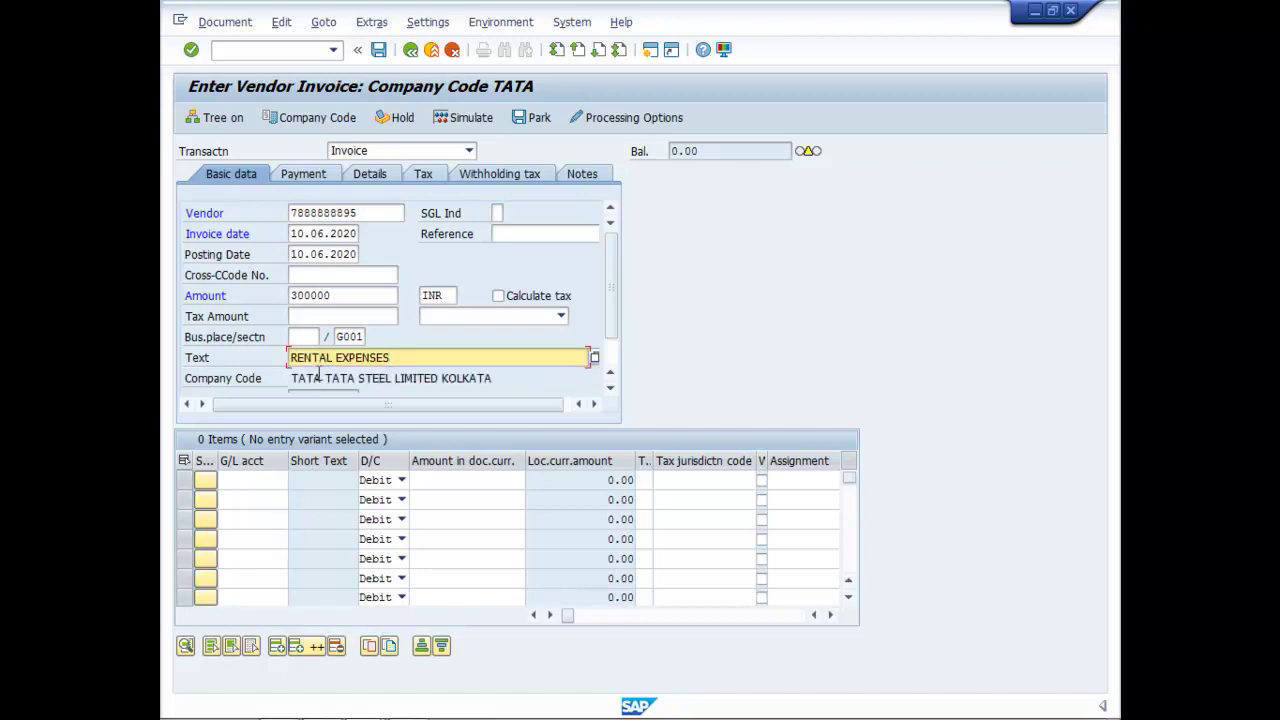
Add a debit line item for RENTAL EXPENSE account 500005, taking over the full invoice amount with an asterisk.
{"action": "left_click", "coordinate": [254, 481]}
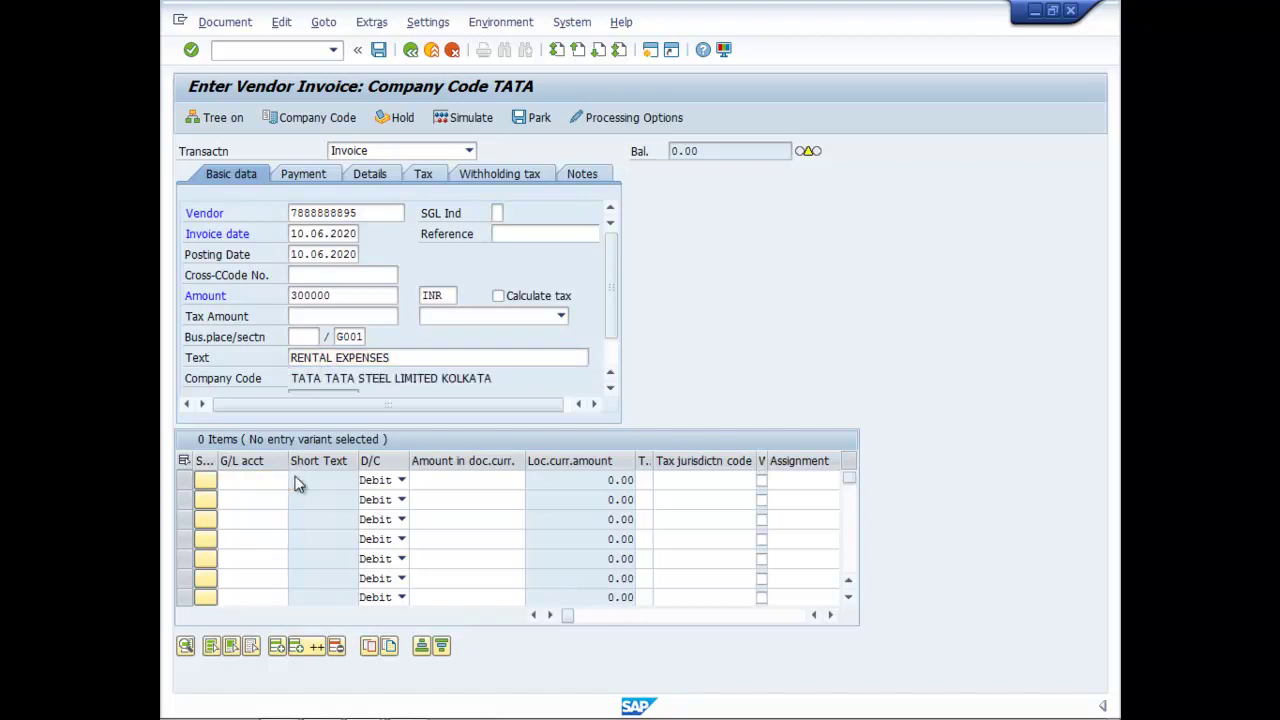
{"action": "key", "text": "F4"}
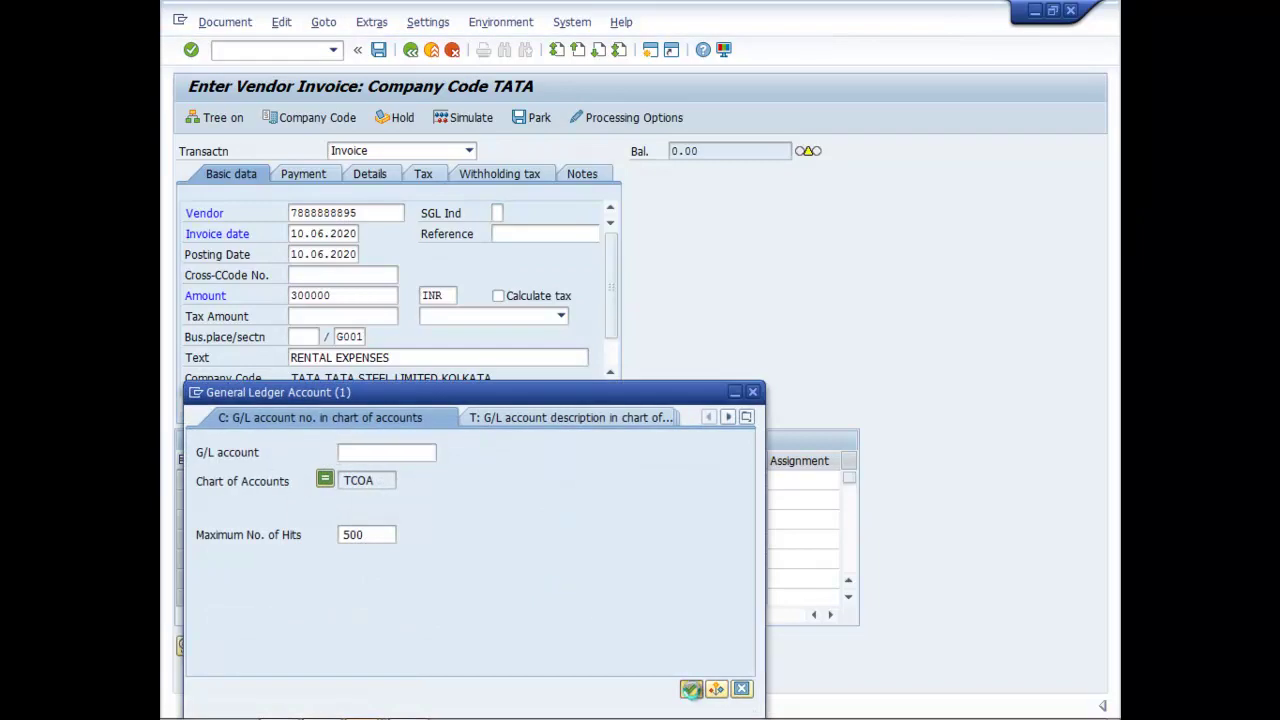
{"action": "left_click", "coordinate": [691, 689]}
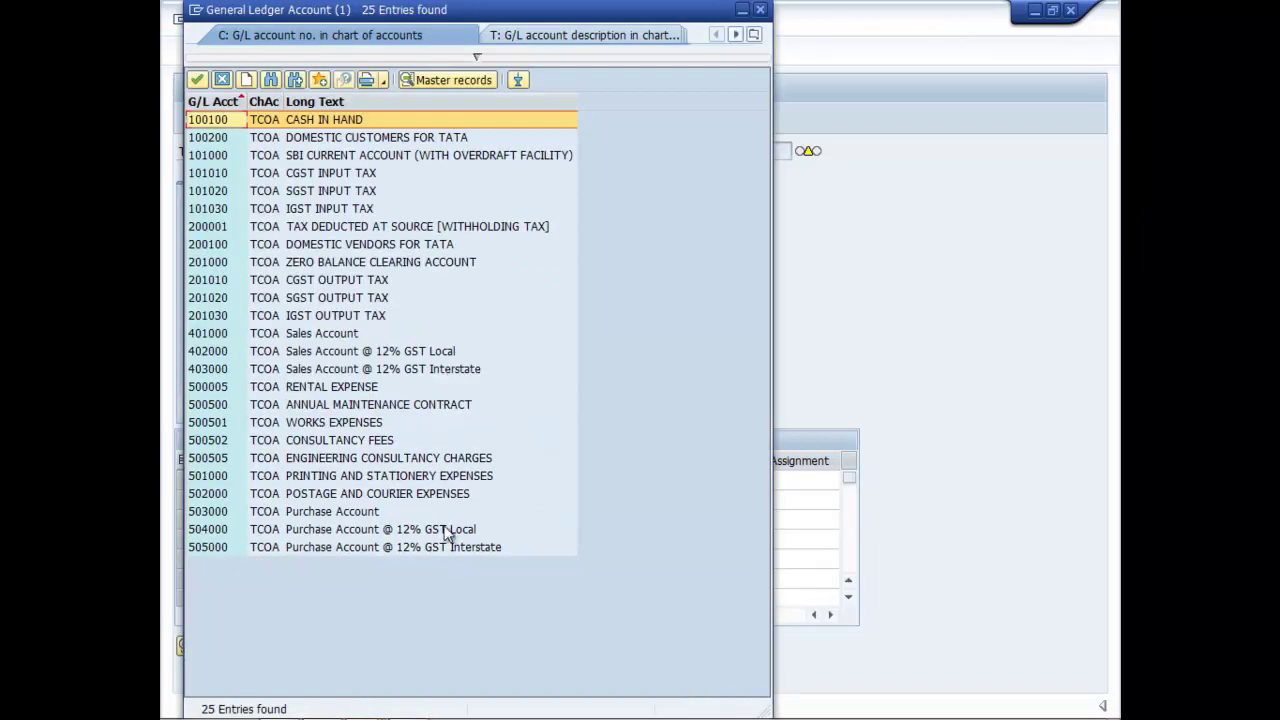
{"action": "left_click", "coordinate": [321, 392]}
{"action": "left_click", "coordinate": [197, 79]}
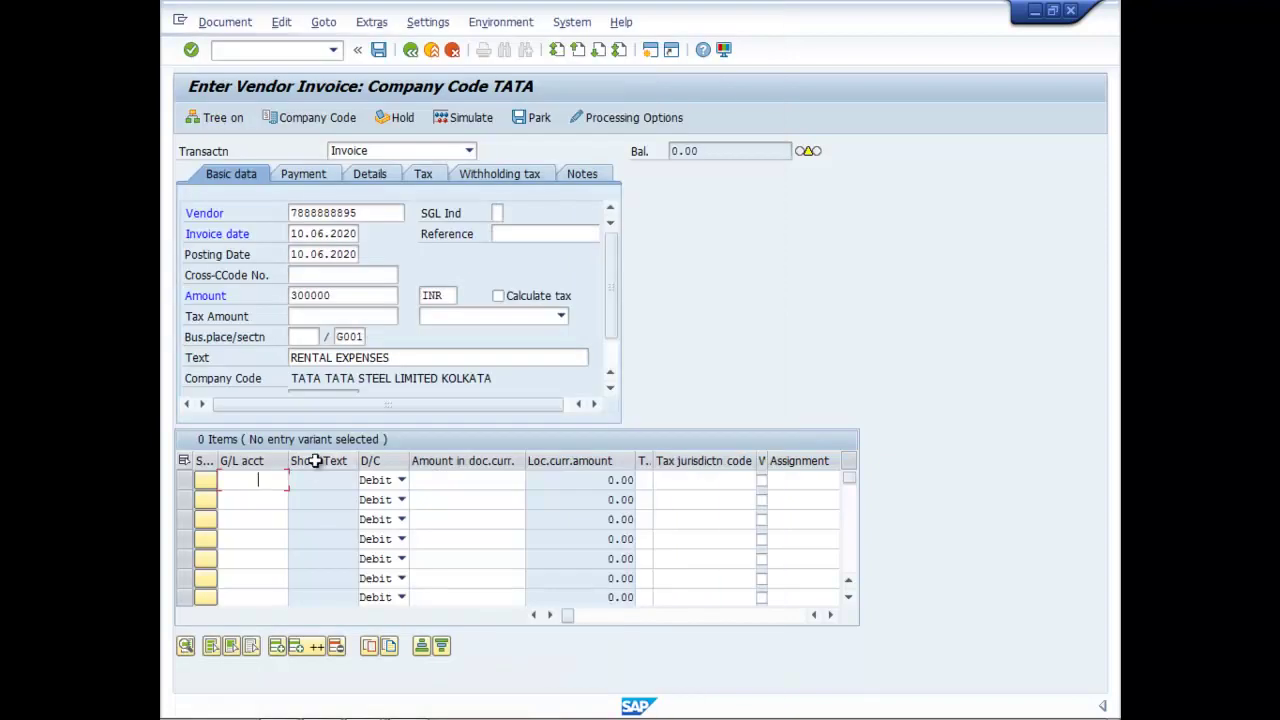
{"action": "left_click", "coordinate": [492, 480]}
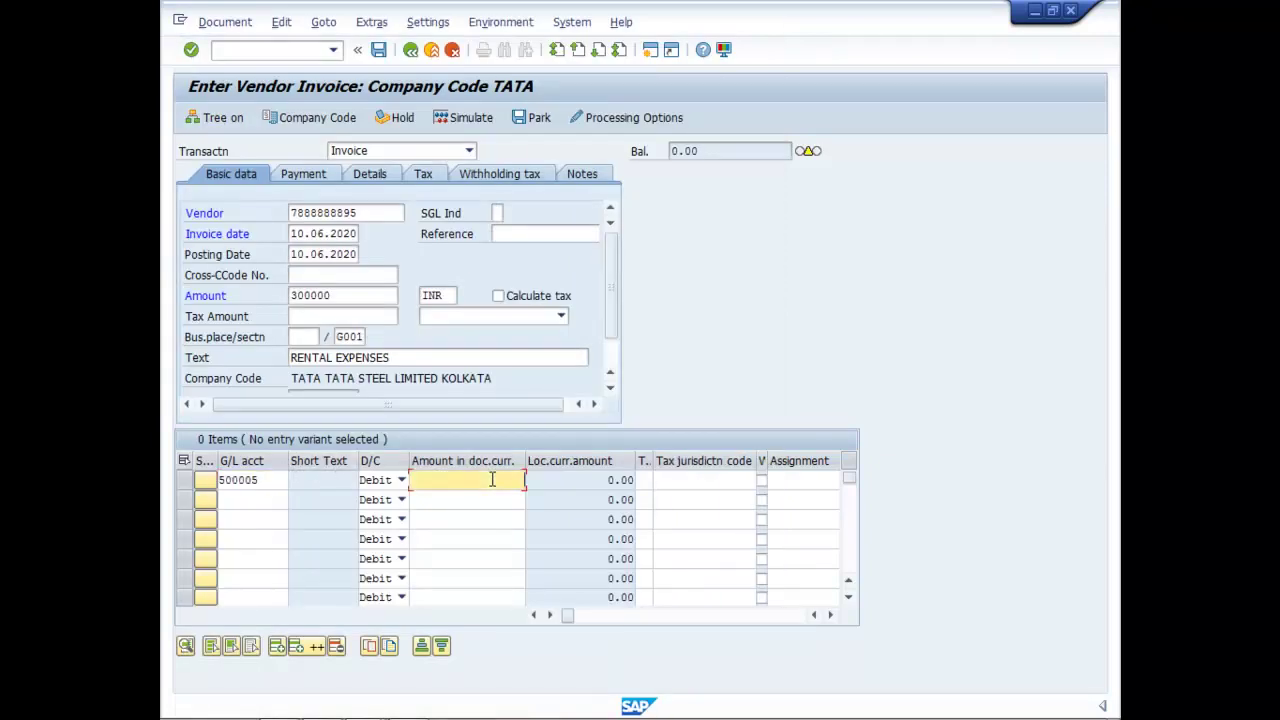
{"action": "type", "text": "*"}
{"action": "key", "text": "Return"}
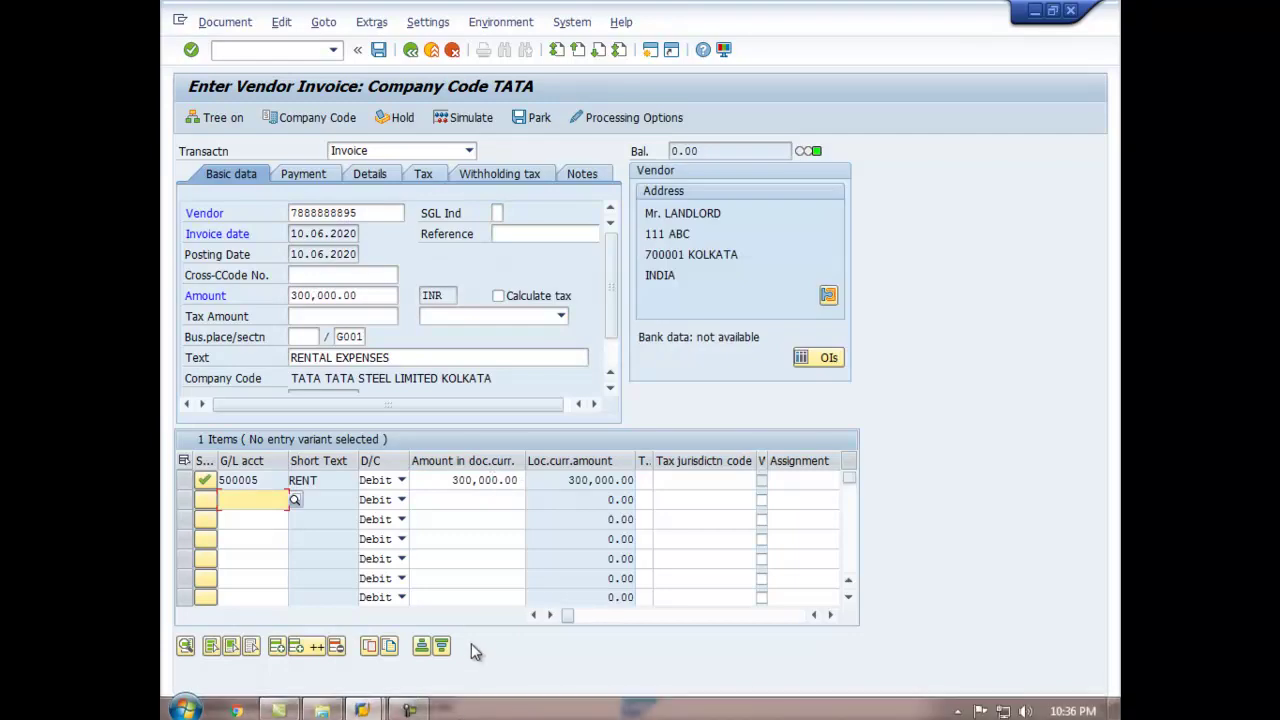
Widen the withholding tax name column and clear the tax code for WTAX TYPE FOR SEC 194I ON PAYMENT.
{"action": "left_click", "coordinate": [521, 177]}
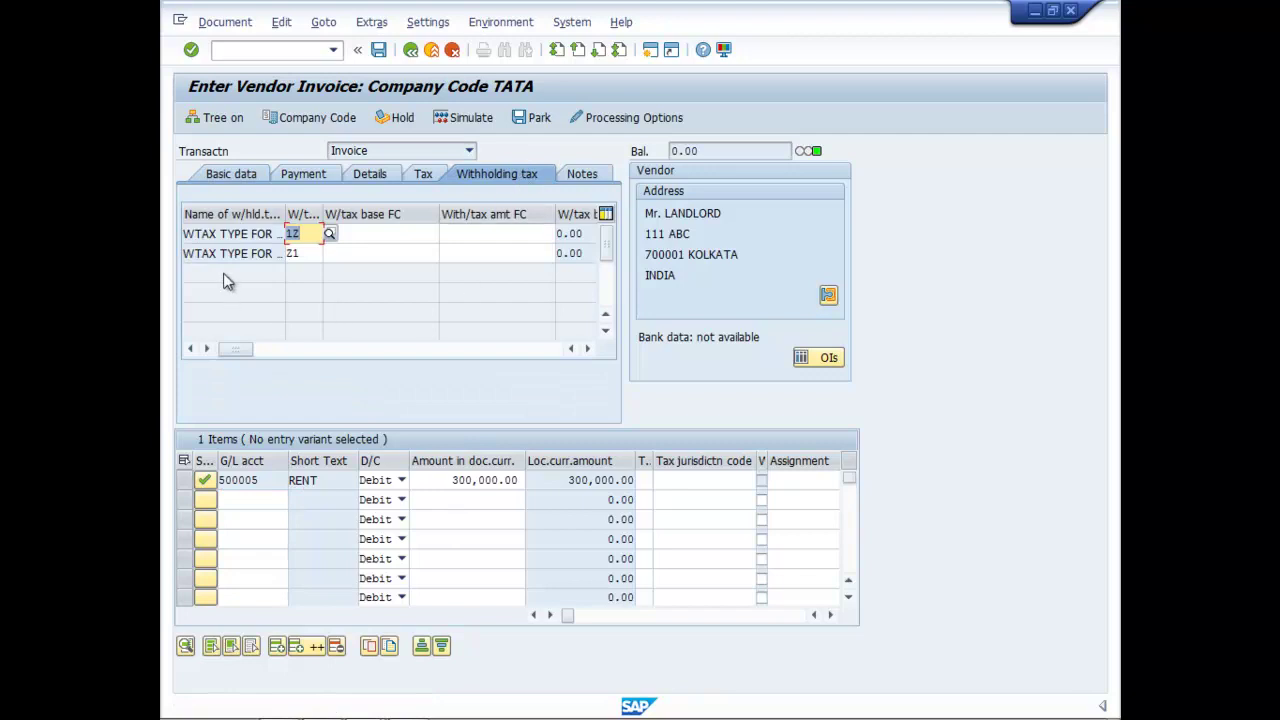
{"action": "left_click_drag", "start_coordinate": [284, 214], "coordinate": [404, 215]}
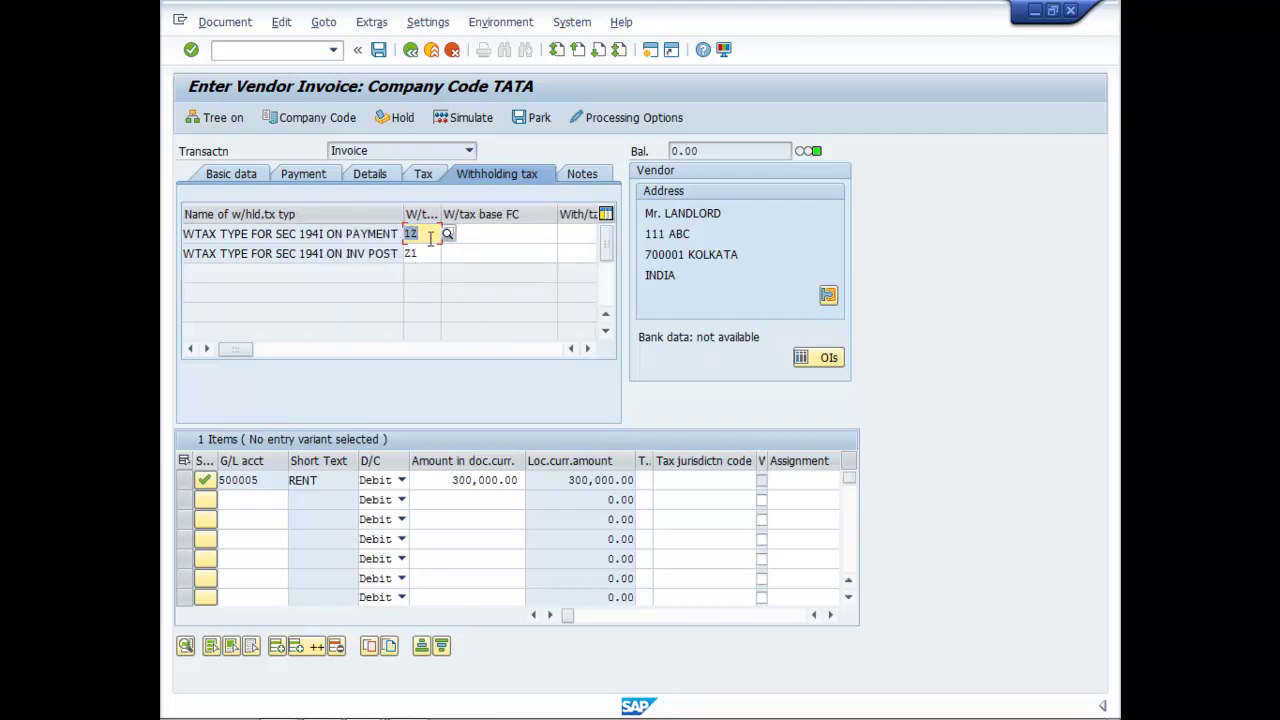
{"action": "left_click", "coordinate": [428, 234]}
{"action": "left_click_drag", "start_coordinate": [428, 234], "coordinate": [391, 234]}
{"action": "key", "text": "Delete"}
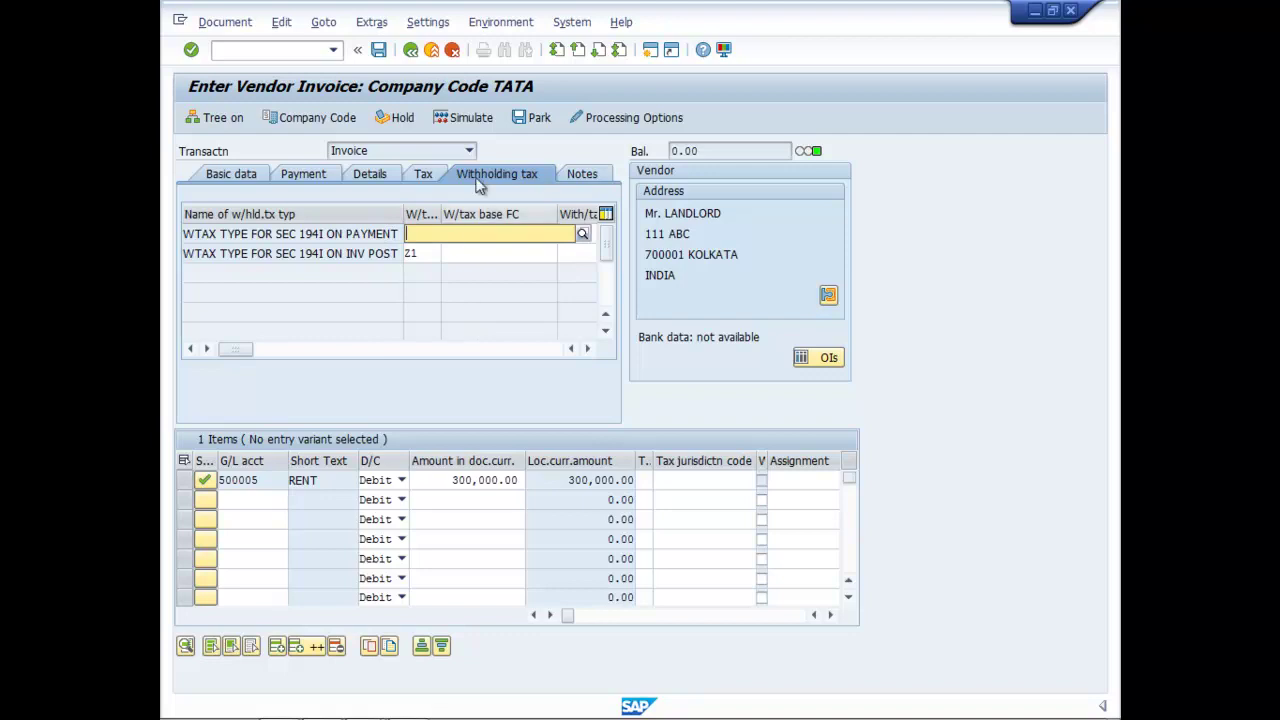
Simulate and post the Landlord invoice, and leave vendor invoice entry.
{"action": "left_click", "coordinate": [467, 117]}
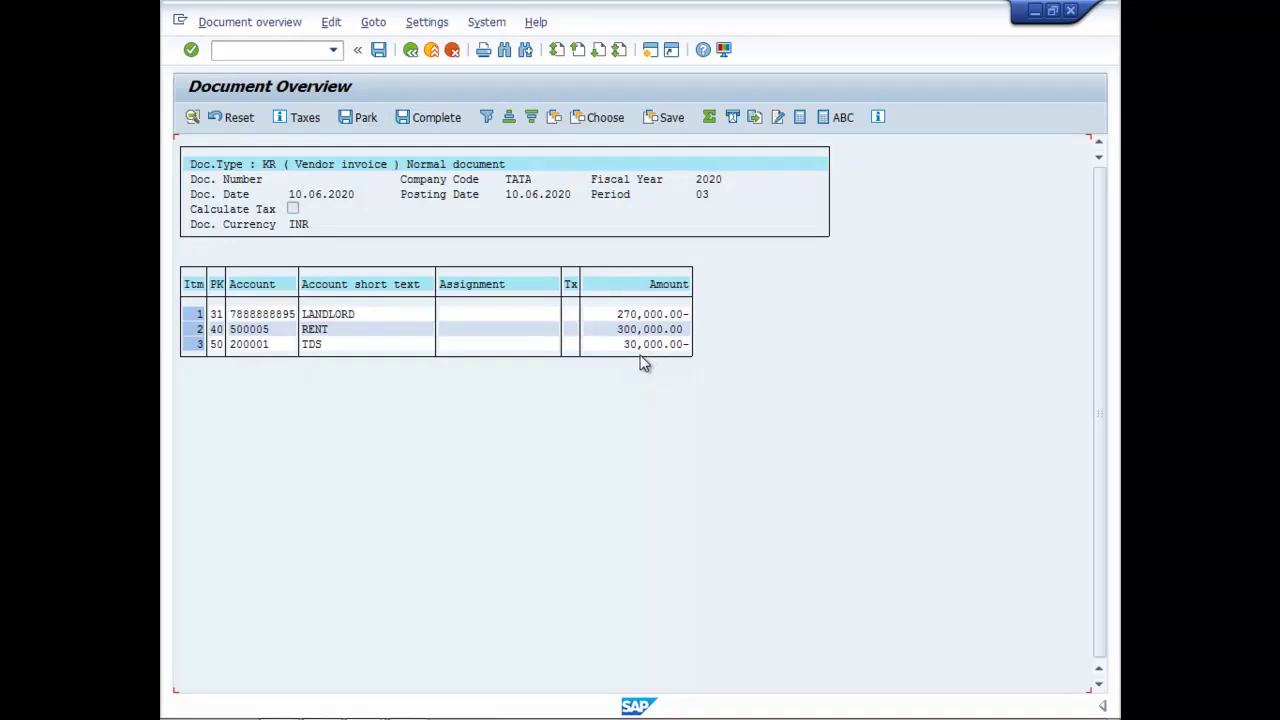
{"action": "left_click", "coordinate": [378, 52]}
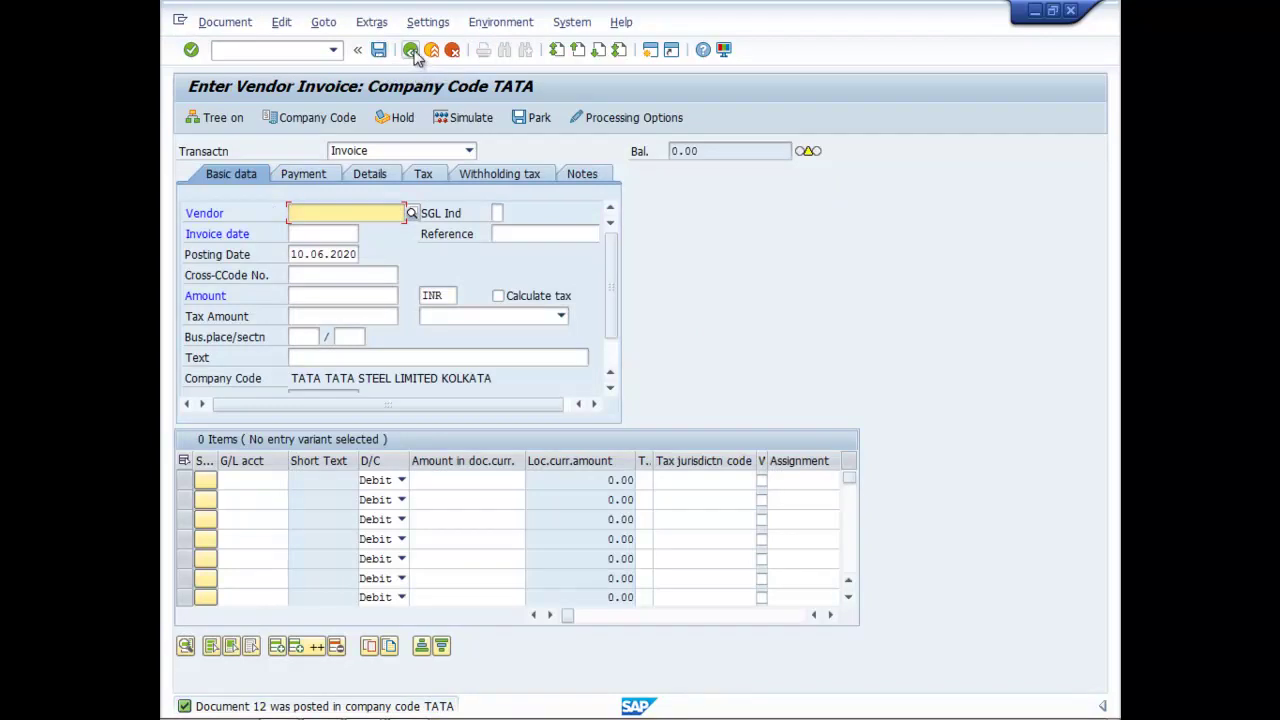
{"action": "left_click", "coordinate": [411, 51]}
{"action": "left_click", "coordinate": [434, 54]}
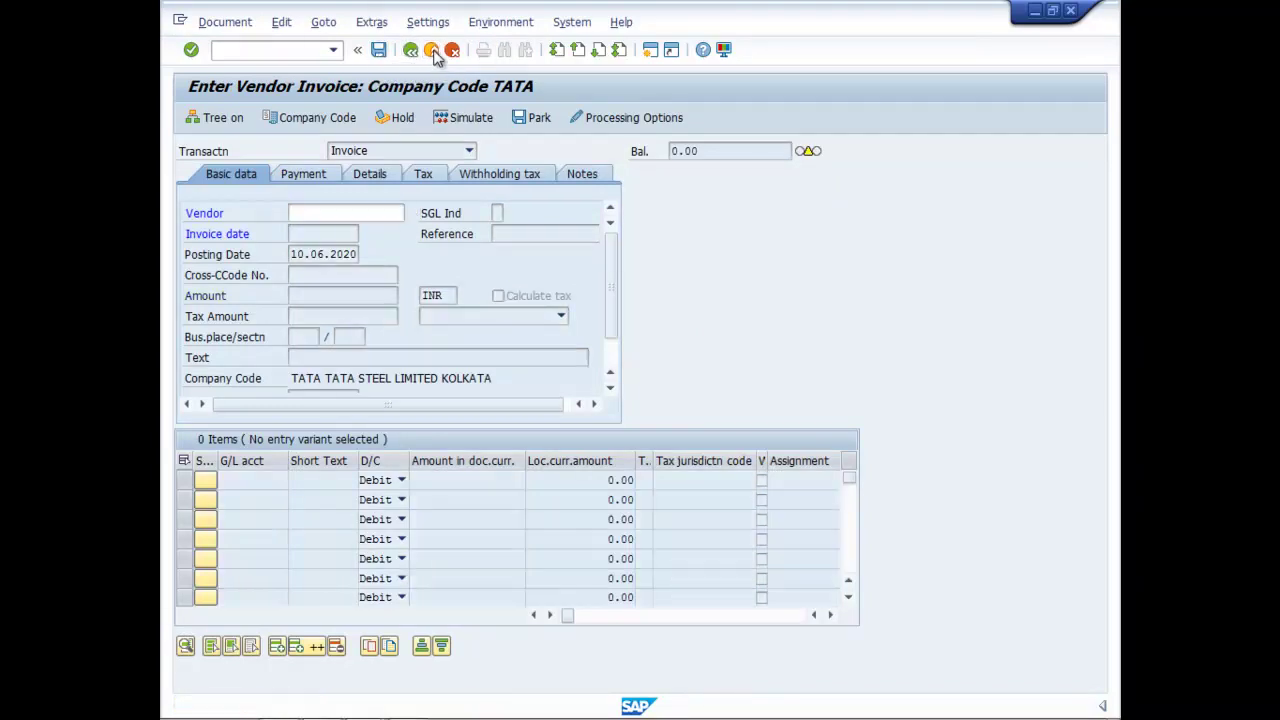
{"action": "left_click", "coordinate": [451, 384]}
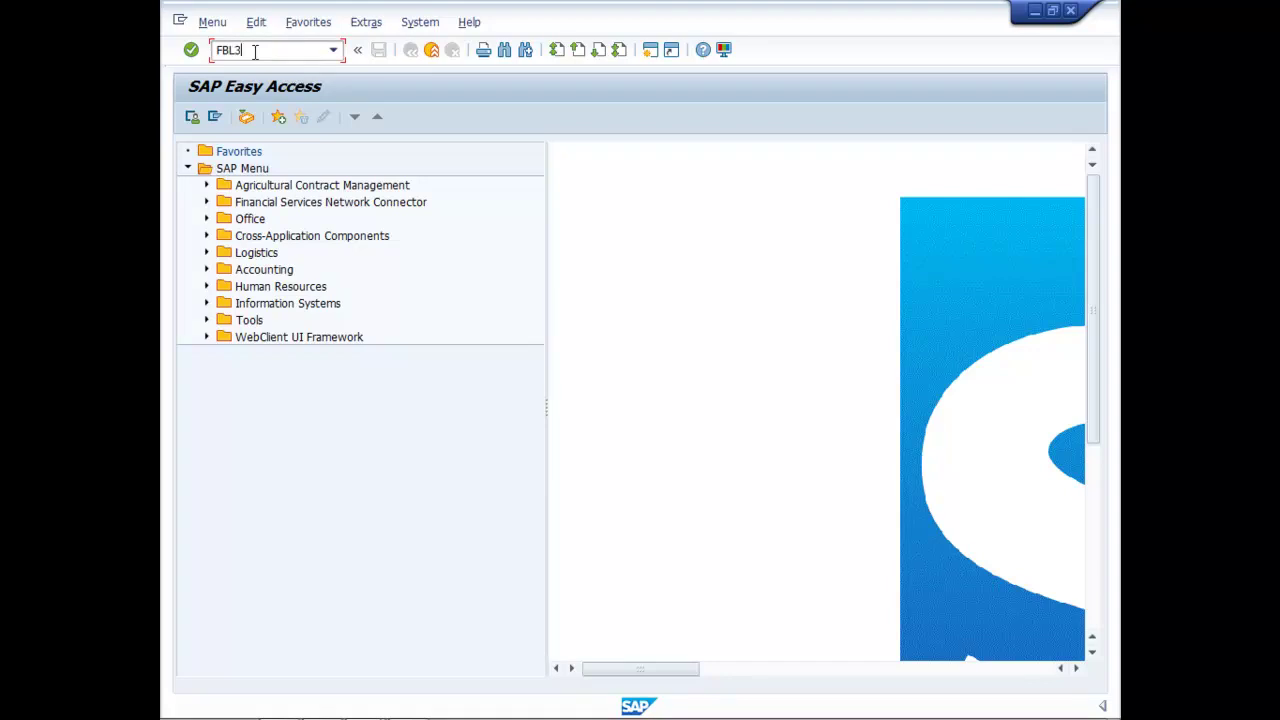
Open the G/L Account Line Item Display and list all items for company code TATA across all G/L accounts.
{"action": "key", "text": "Return"}
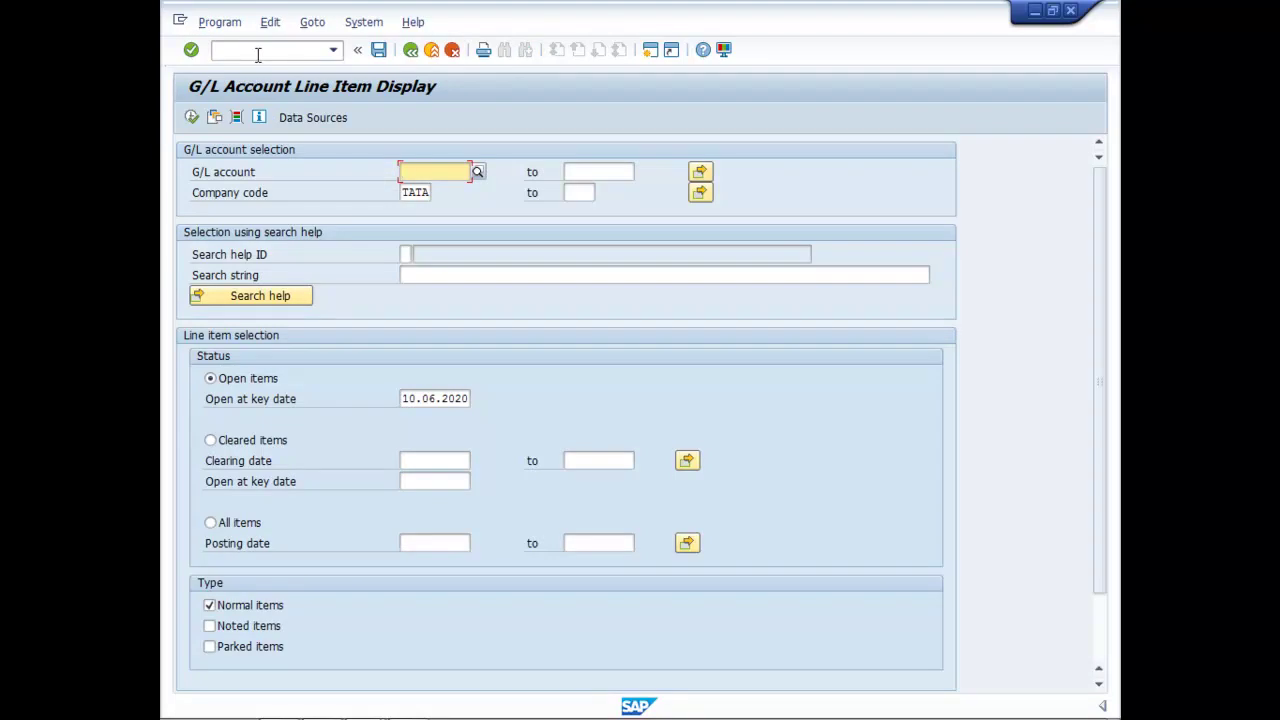
{"action": "left_click", "coordinate": [213, 524]}
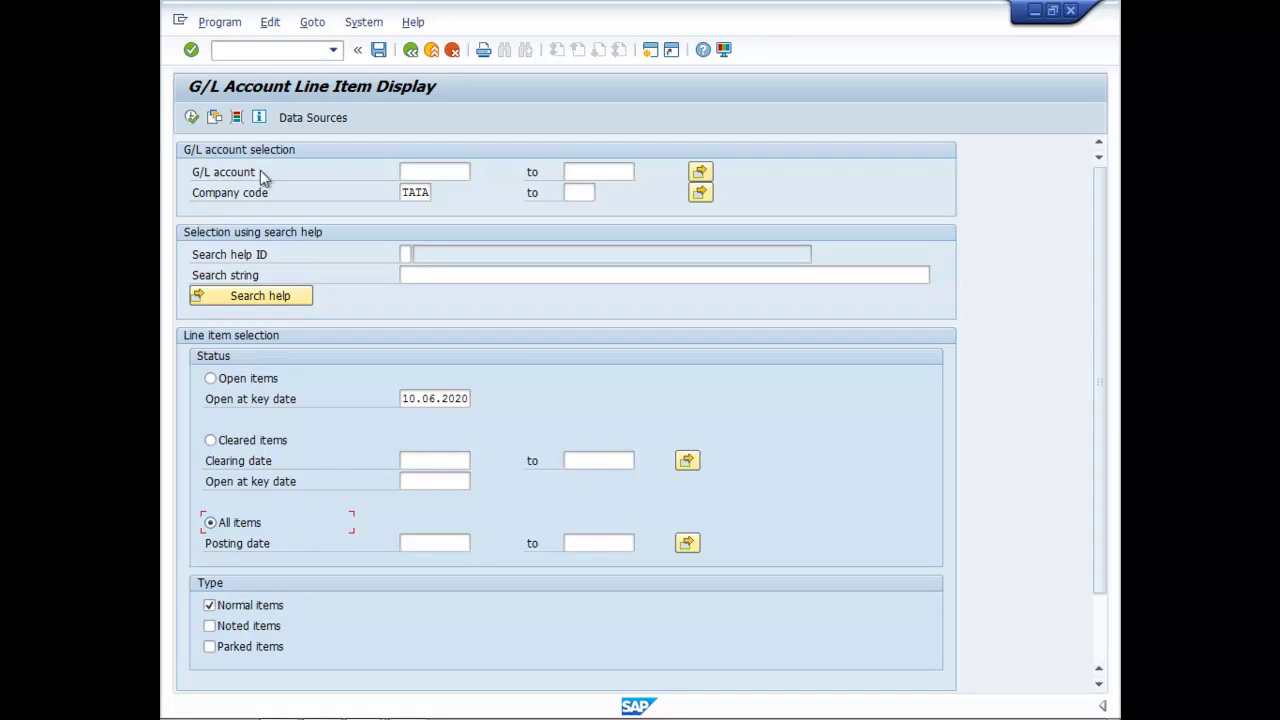
{"action": "left_click", "coordinate": [191, 118]}
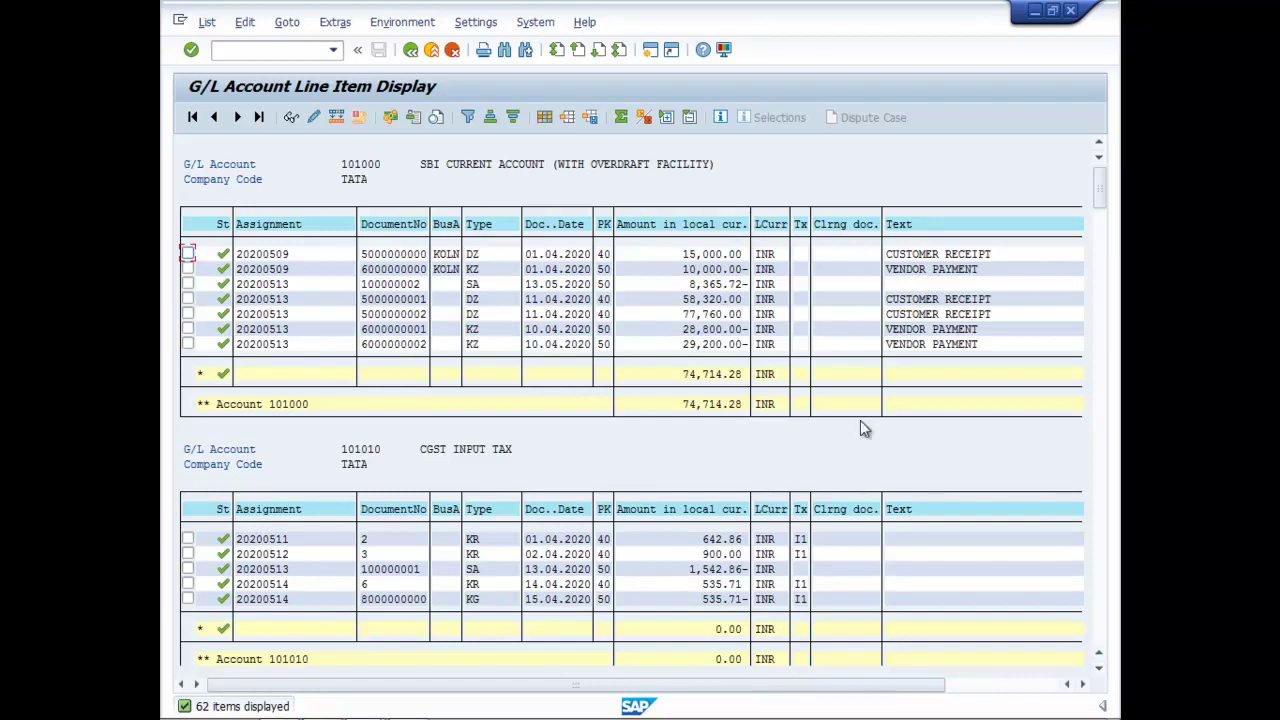
Examine the line items of account 200001, TAX DEDUCTED AT SOURCE, for the withholding tax postings.
{"action": "left_click", "coordinate": [1099, 668]}
{"action": "left_click_drag", "start_coordinate": [1099, 669], "coordinate": [1099, 669]}
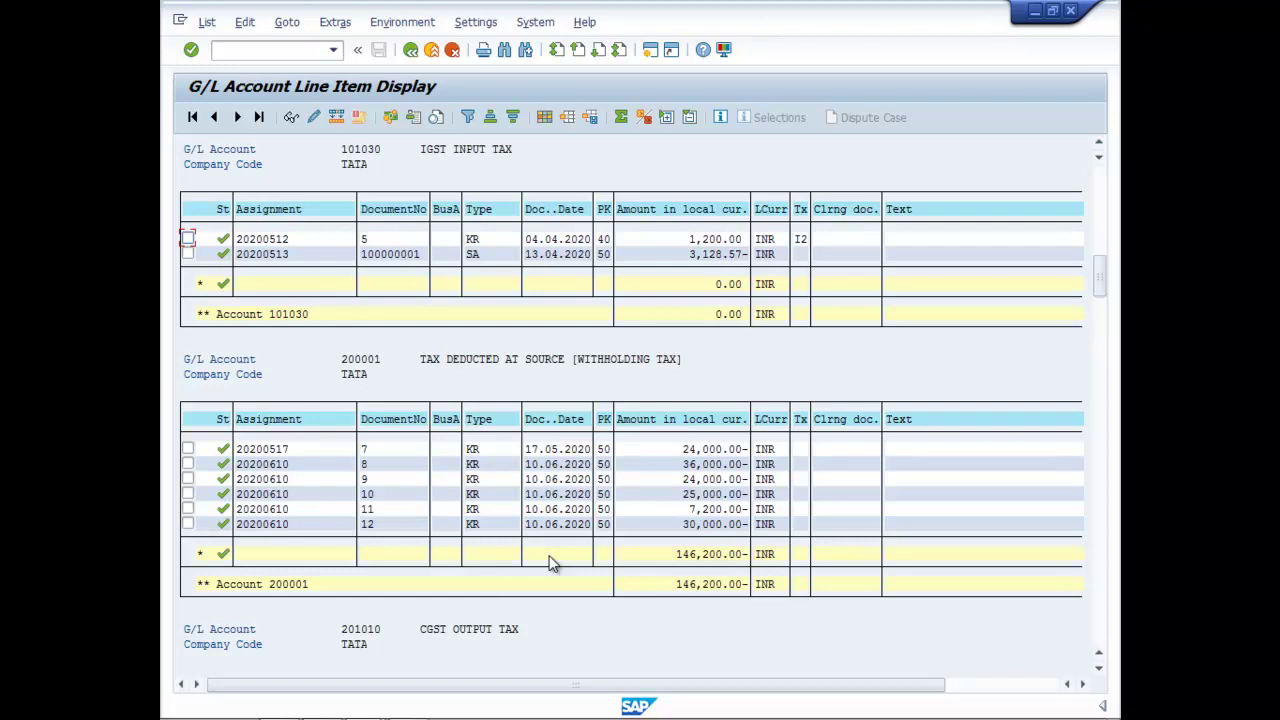
{"action": "left_click", "coordinate": [1100, 673]}
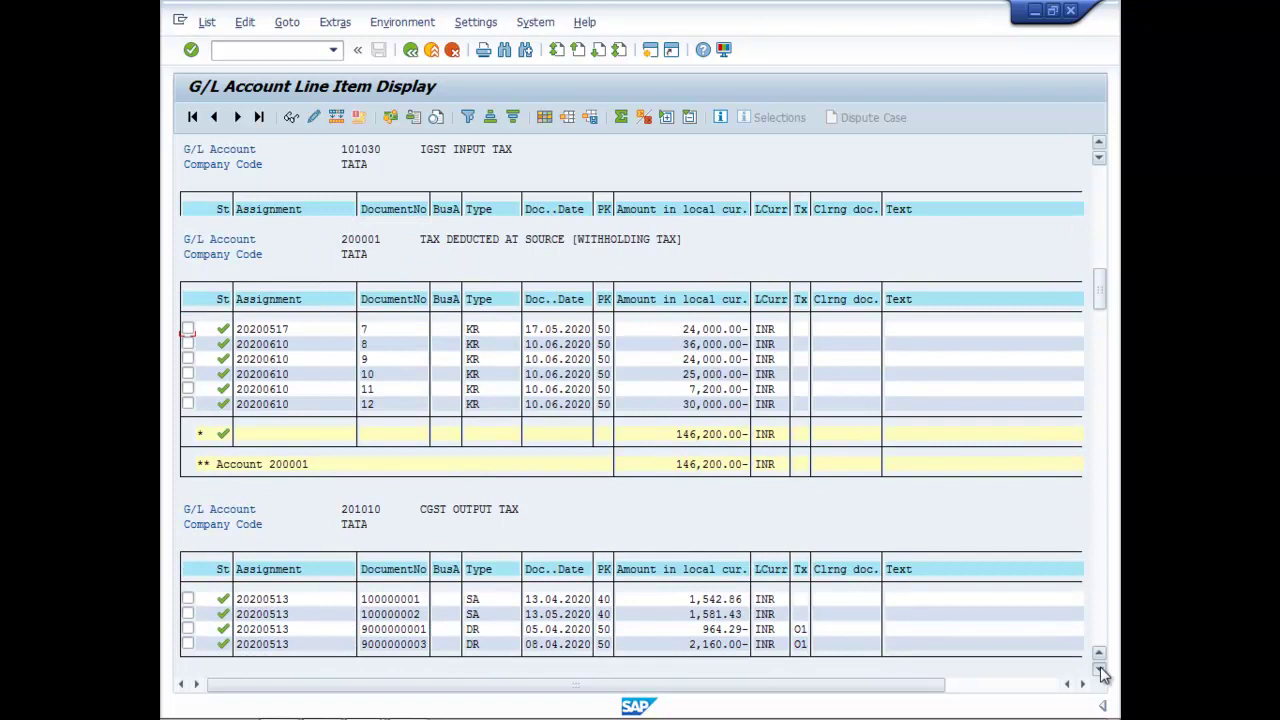
Go through the output tax and sales accounts to the RENTAL EXPENSE account 500005 and examine its line items.
{"action": "left_click", "coordinate": [1100, 673]}
{"action": "left_click", "coordinate": [1100, 673]}
{"action": "left_click", "coordinate": [1100, 673]}
{"action": "left_click", "coordinate": [1100, 673]}
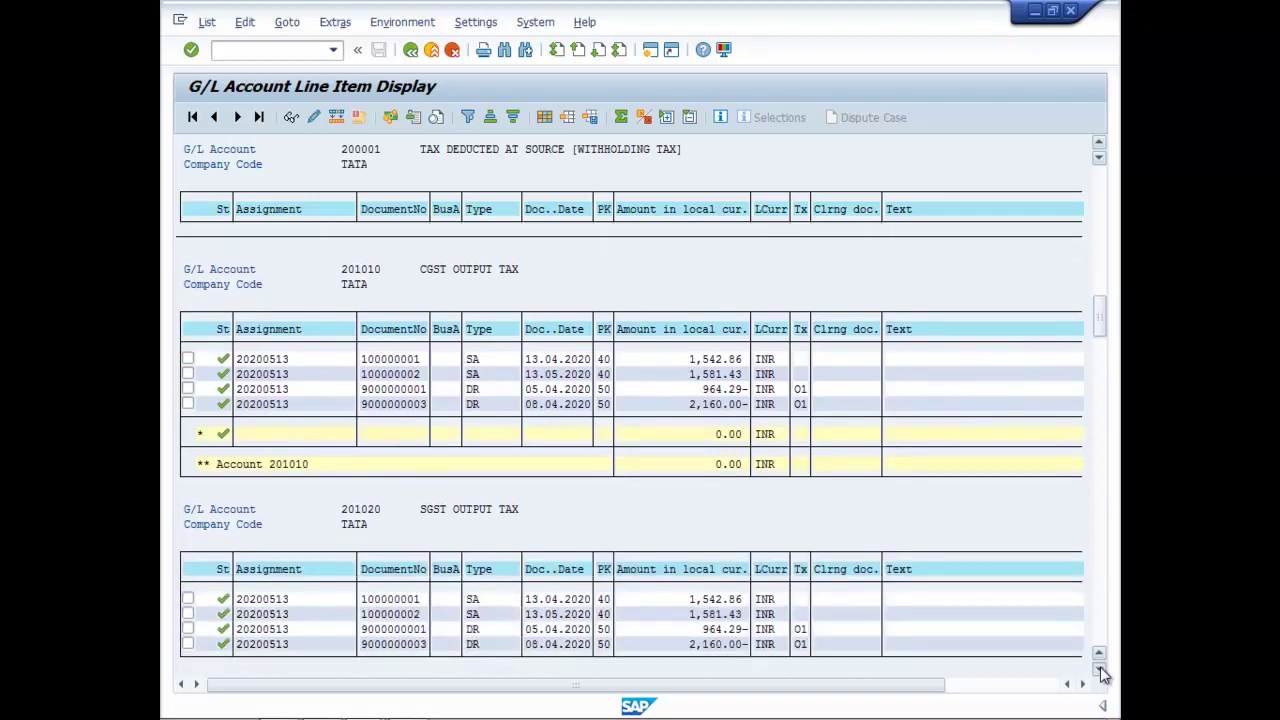
{"action": "left_click", "coordinate": [1099, 669]}
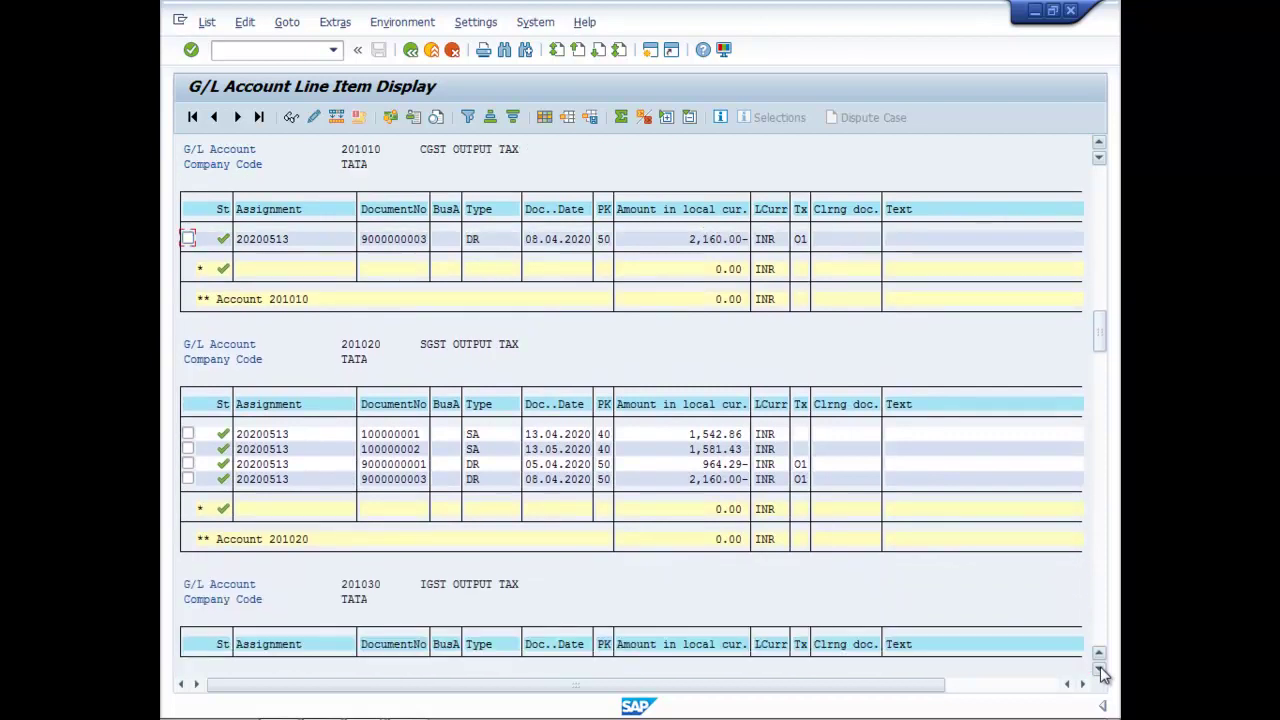
{"action": "left_click", "coordinate": [1101, 674]}
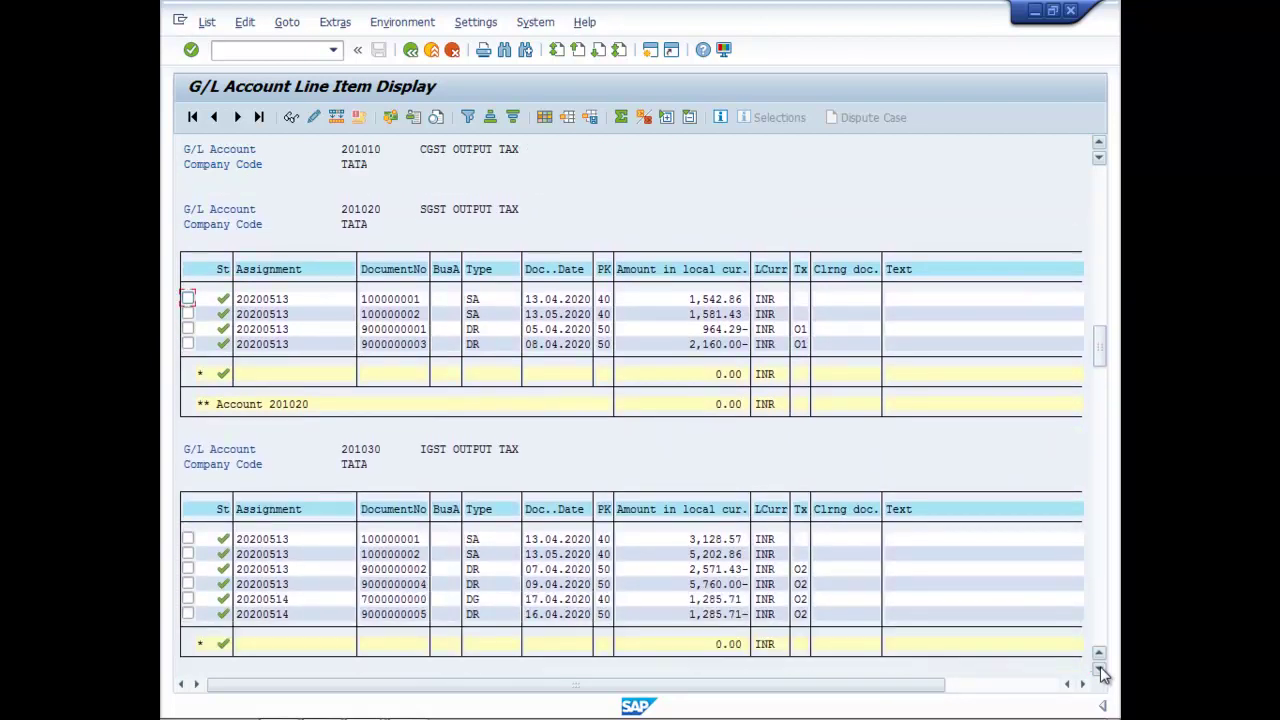
{"action": "left_click", "coordinate": [1101, 674]}
{"action": "left_click", "coordinate": [1101, 674]}
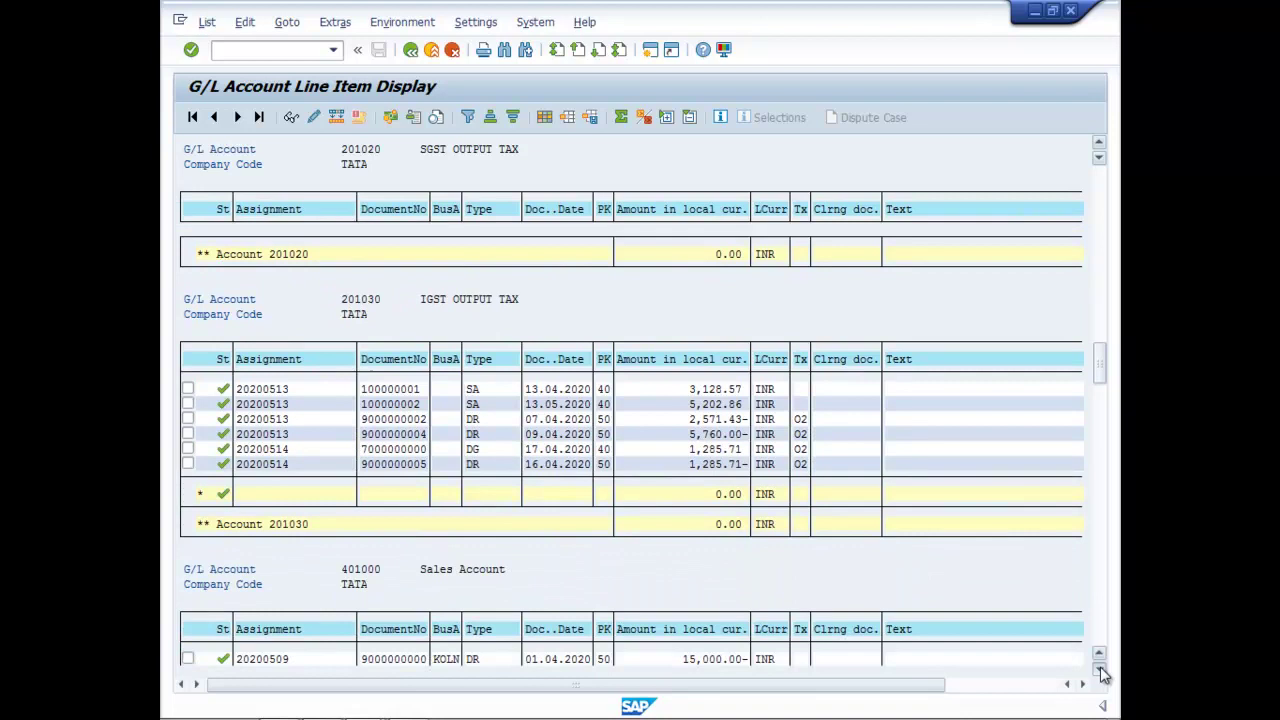
{"action": "left_click", "coordinate": [1101, 674]}
{"action": "left_click", "coordinate": [1101, 674]}
{"action": "left_click", "coordinate": [1101, 674]}
{"action": "left_click", "coordinate": [1101, 674]}
{"action": "left_click", "coordinate": [1101, 674]}
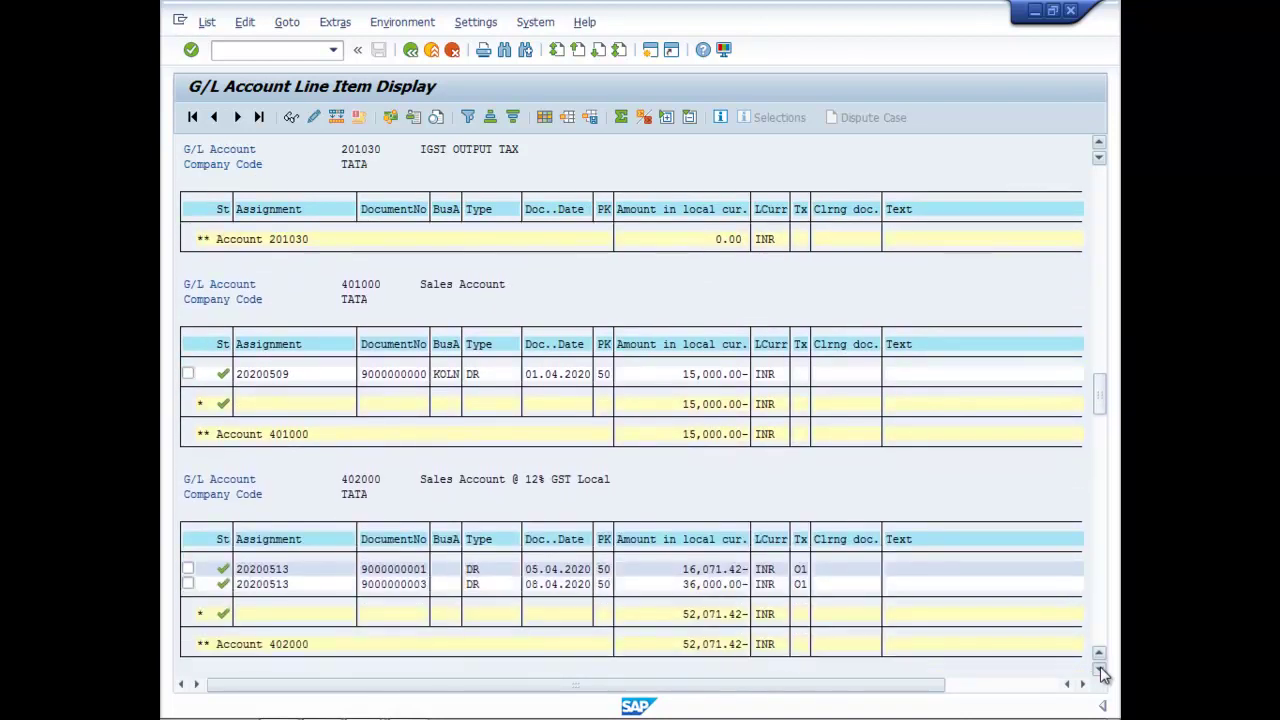
{"action": "left_click", "coordinate": [1101, 674]}
{"action": "left_click", "coordinate": [1101, 674]}
{"action": "left_click", "coordinate": [1101, 674]}
{"action": "left_click", "coordinate": [1101, 674]}
{"action": "left_click", "coordinate": [1101, 674]}
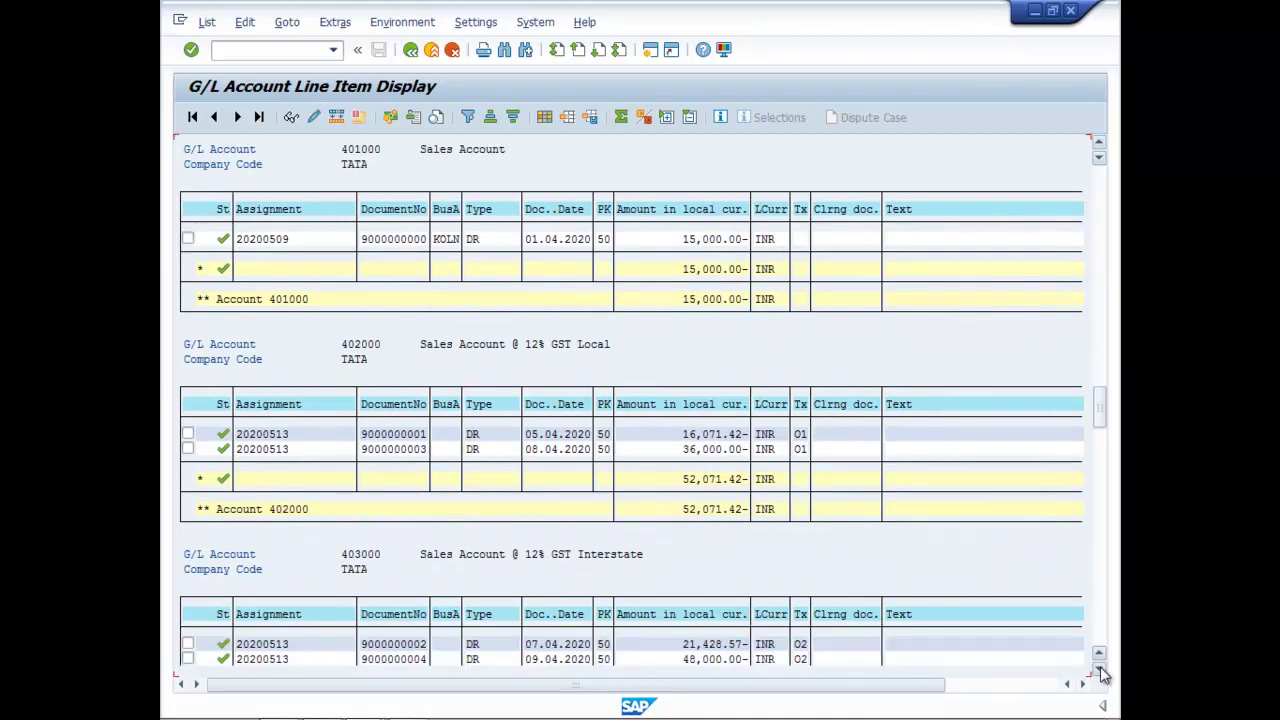
{"action": "left_click", "coordinate": [1101, 674]}
{"action": "left_click", "coordinate": [1101, 674]}
{"action": "left_click", "coordinate": [1101, 674]}
{"action": "left_click", "coordinate": [1101, 674]}
{"action": "left_click", "coordinate": [1101, 674]}
{"action": "left_click", "coordinate": [1101, 674]}
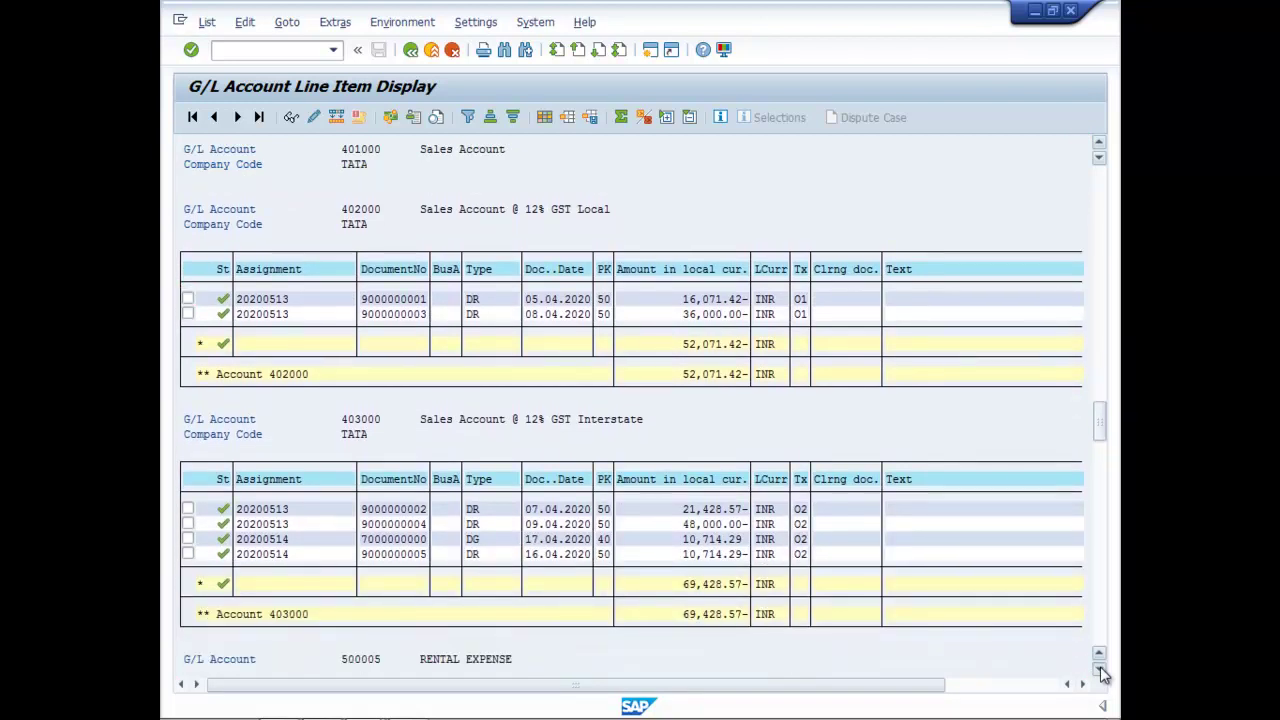
{"action": "left_click", "coordinate": [1101, 674]}
{"action": "left_click", "coordinate": [1101, 674]}
{"action": "left_click", "coordinate": [1101, 674]}
{"action": "left_click", "coordinate": [1101, 674]}
{"action": "left_click", "coordinate": [1101, 674]}
{"action": "left_click", "coordinate": [1101, 674]}
{"action": "left_click", "coordinate": [1101, 674]}
{"action": "left_click", "coordinate": [1101, 674]}
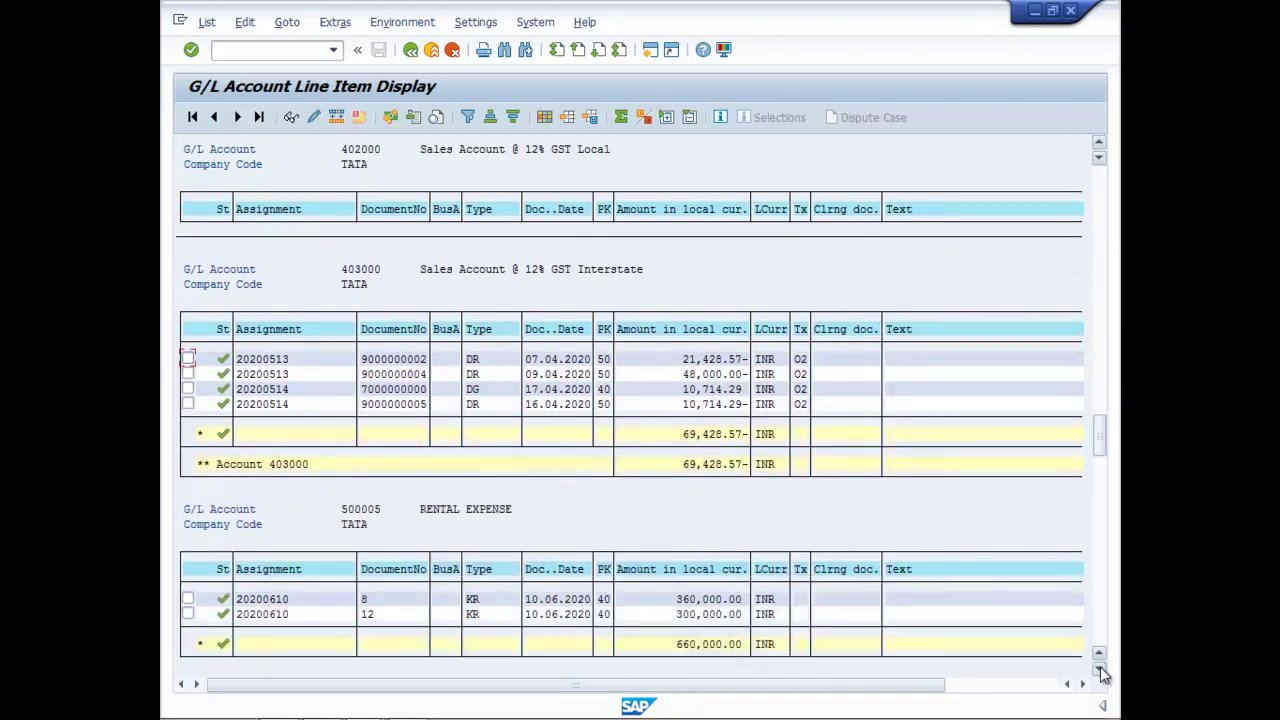
{"action": "left_click", "coordinate": [1101, 674]}
{"action": "left_click", "coordinate": [1101, 674]}
{"action": "left_click", "coordinate": [1101, 674]}
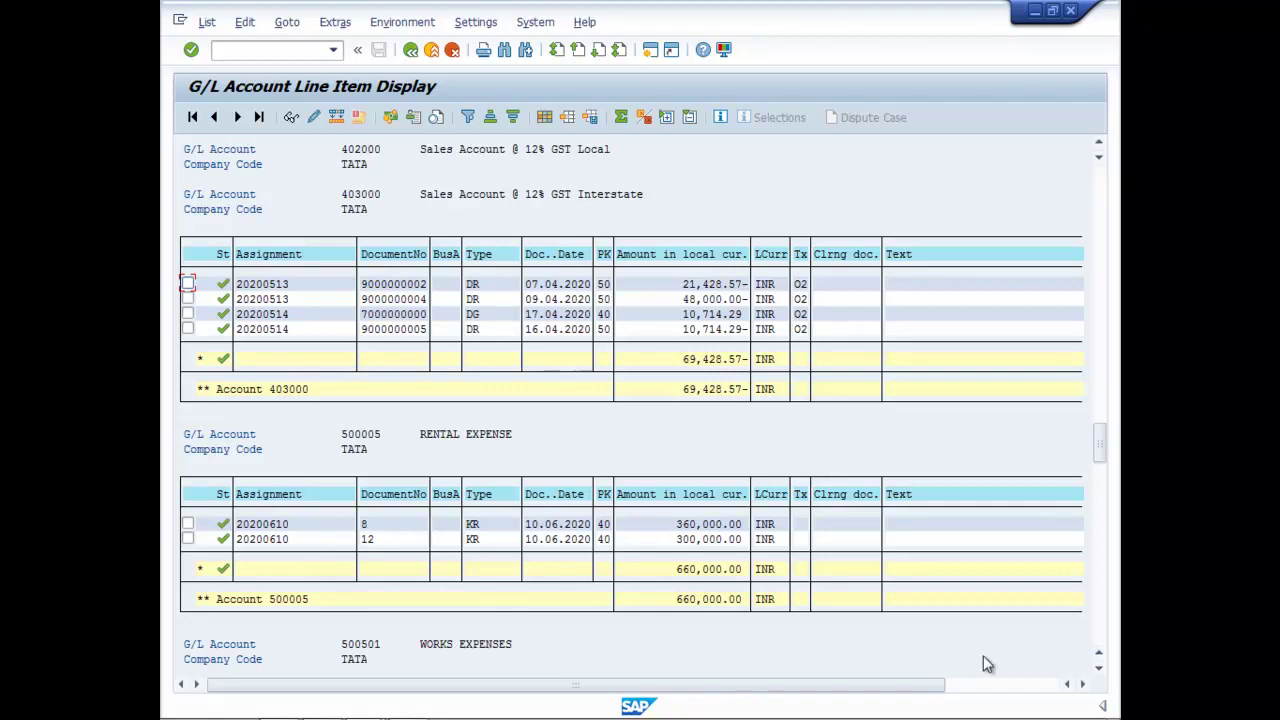
Examine the line items of the WORKS EXPENSES, CONSULTANCY FEES and ENGINEERING CONSULTANCY CHARGES accounts.
{"action": "left_click", "coordinate": [1098, 668]}
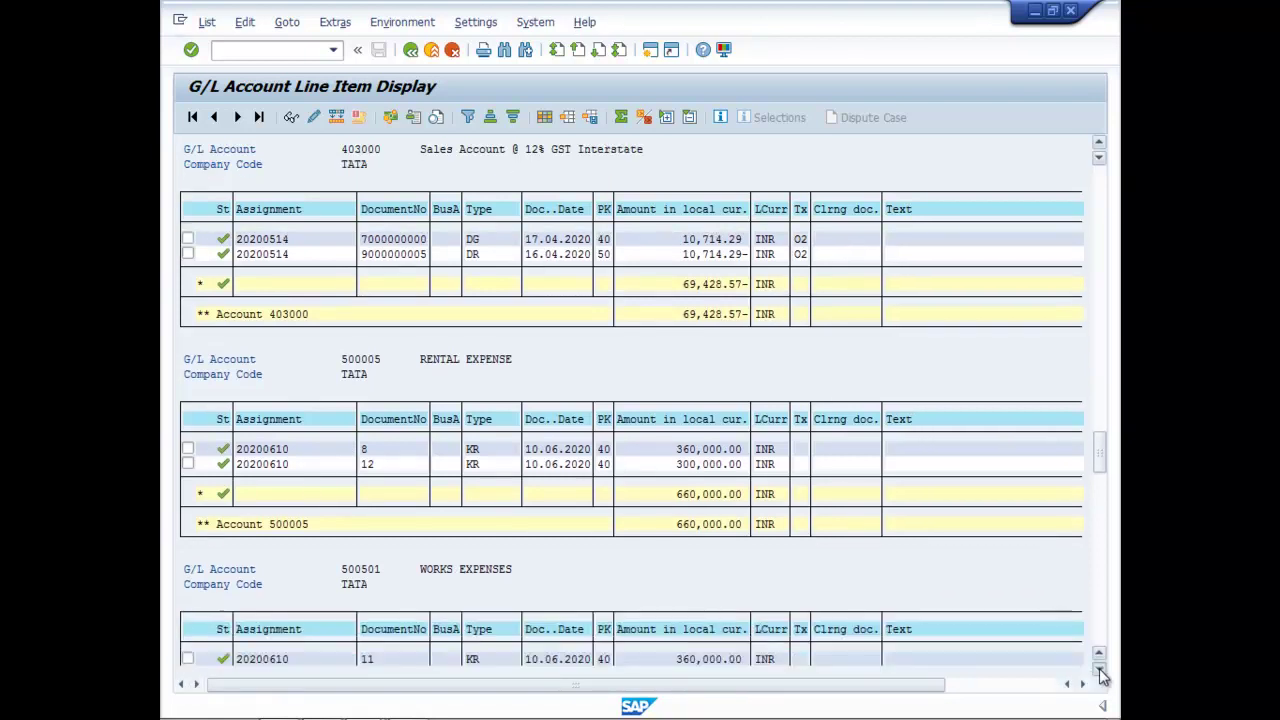
{"action": "scroll", "coordinate": [1100, 676], "scroll_direction": "down", "scroll_amount": 5}
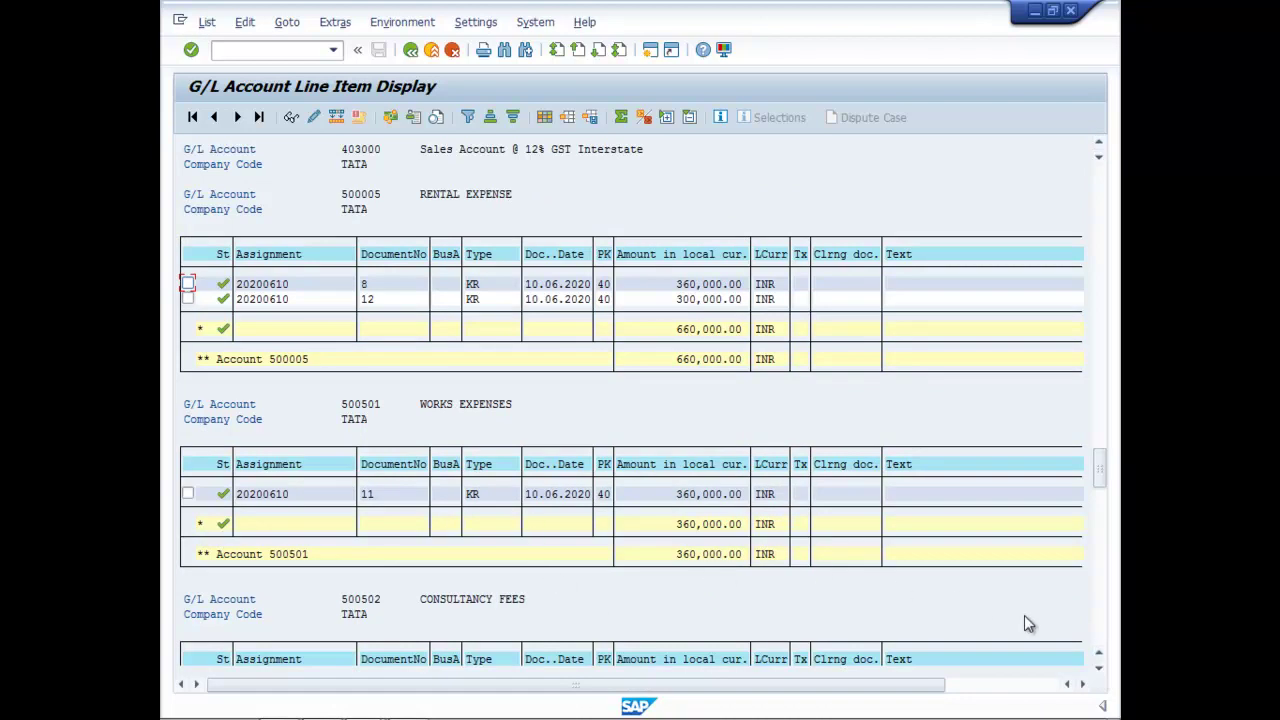
{"action": "scroll", "coordinate": [1103, 676], "scroll_direction": "down", "scroll_amount": 5}
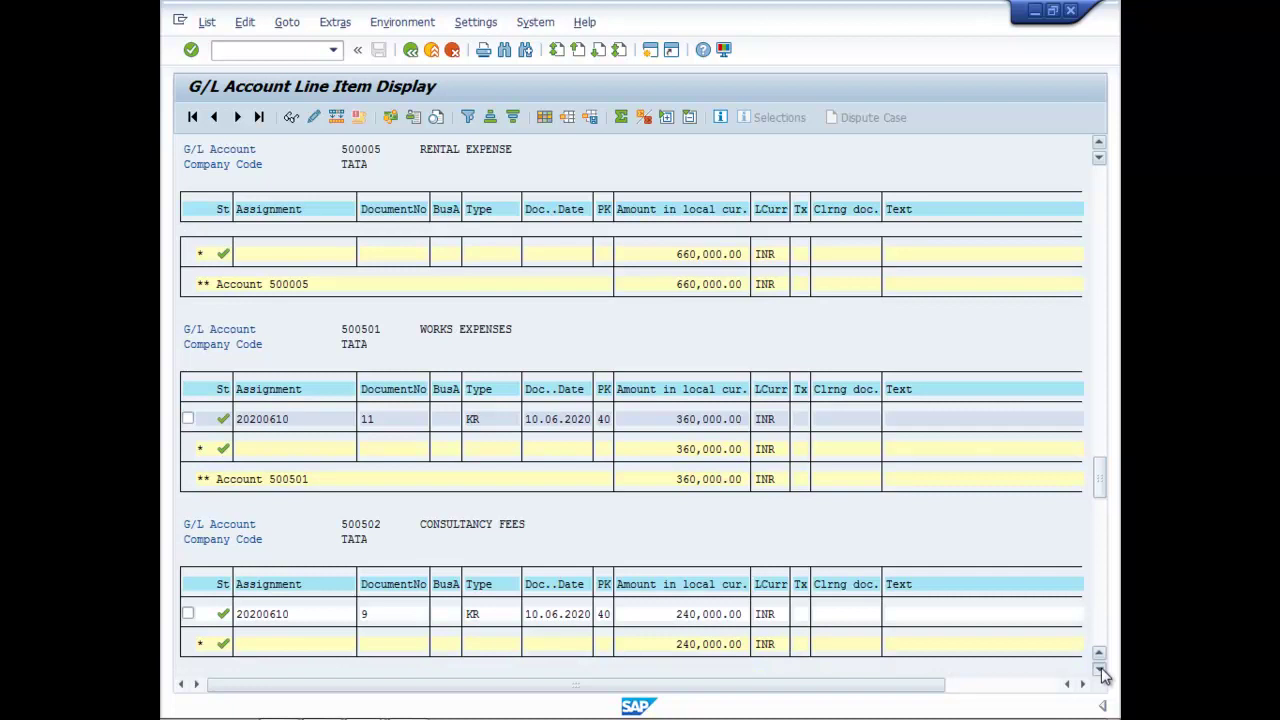
{"action": "scroll", "coordinate": [1103, 676], "scroll_direction": "down", "scroll_amount": 1}
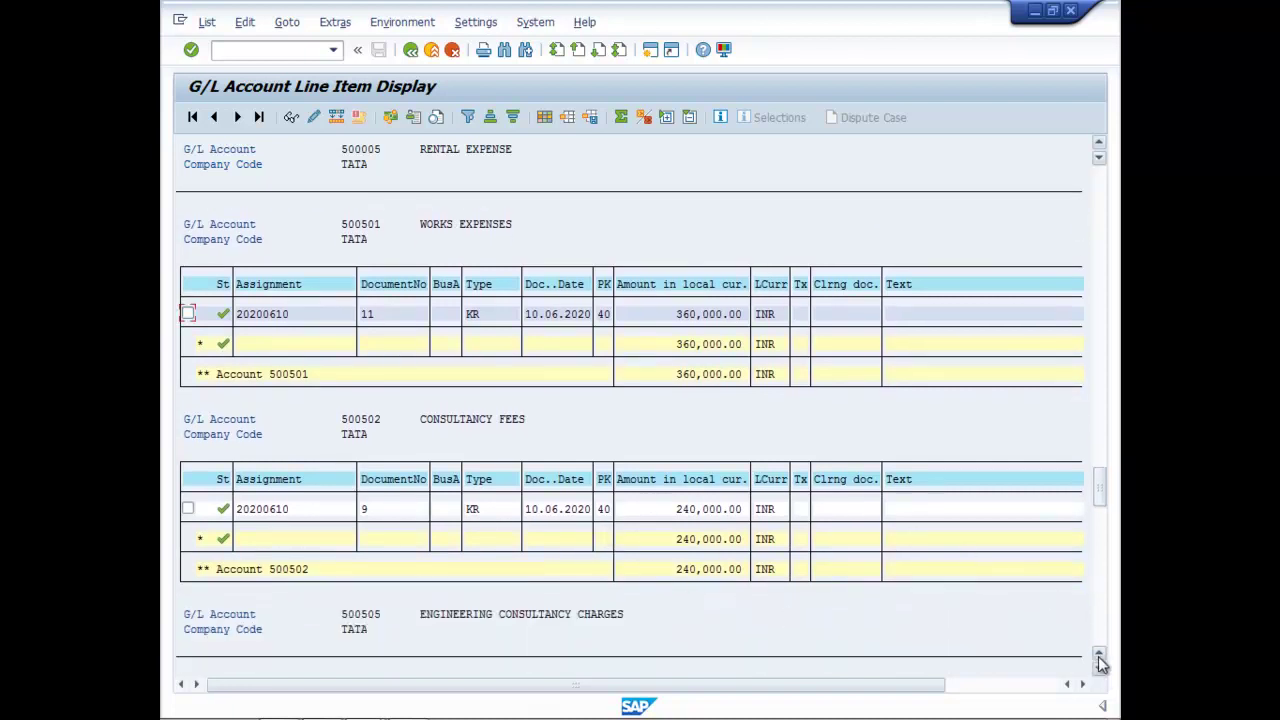
{"action": "scroll", "coordinate": [1103, 676], "scroll_direction": "down", "scroll_amount": 4}
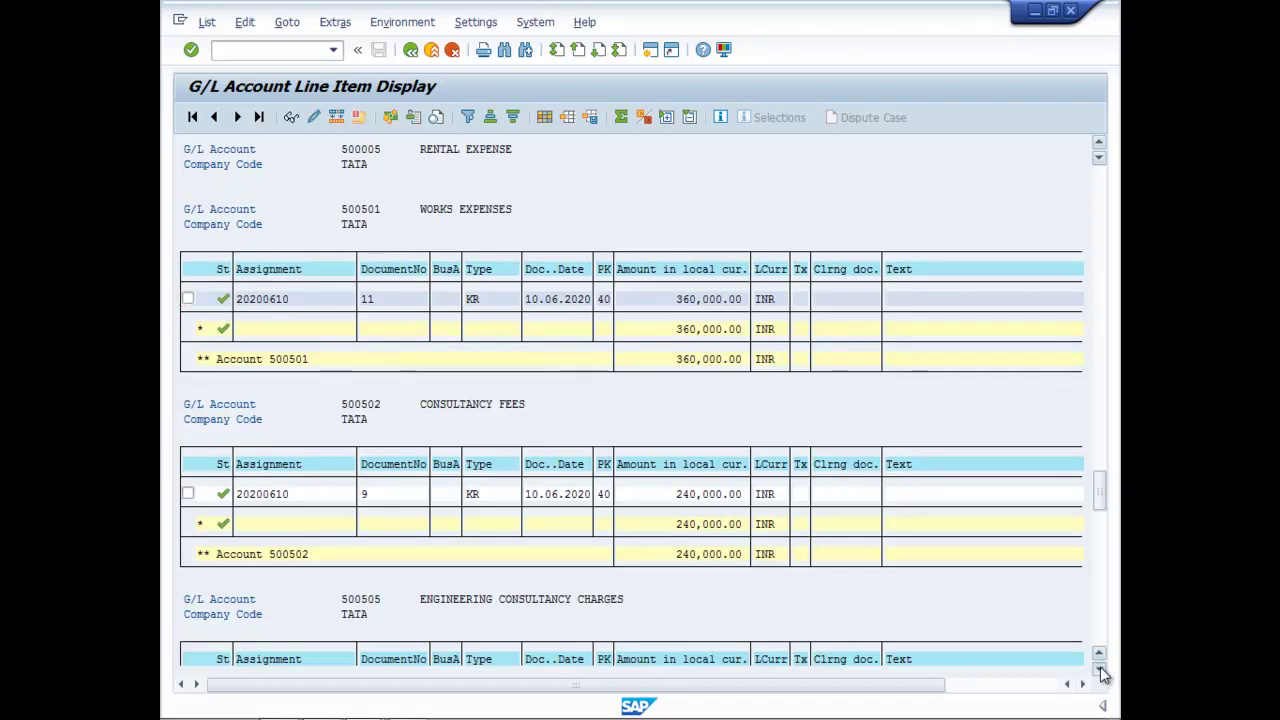
{"action": "scroll", "coordinate": [1103, 676], "scroll_direction": "down", "scroll_amount": 4}
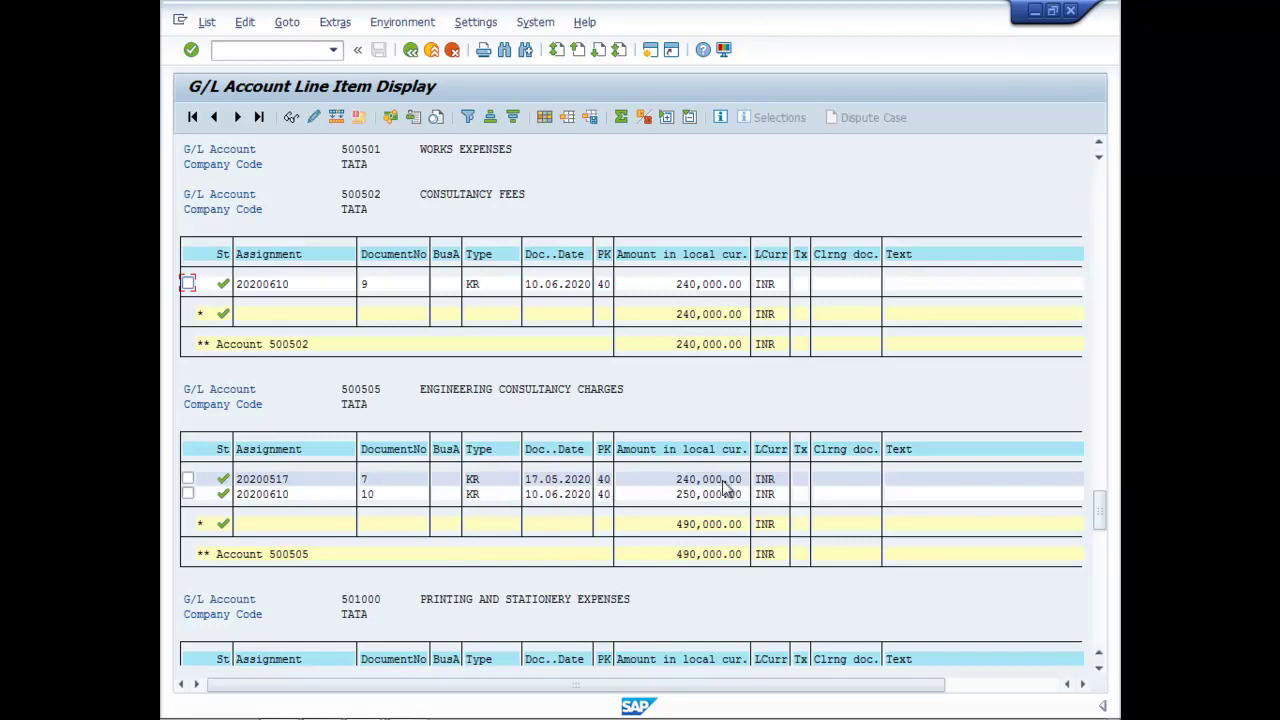
{"action": "left_click", "coordinate": [1100, 670]}
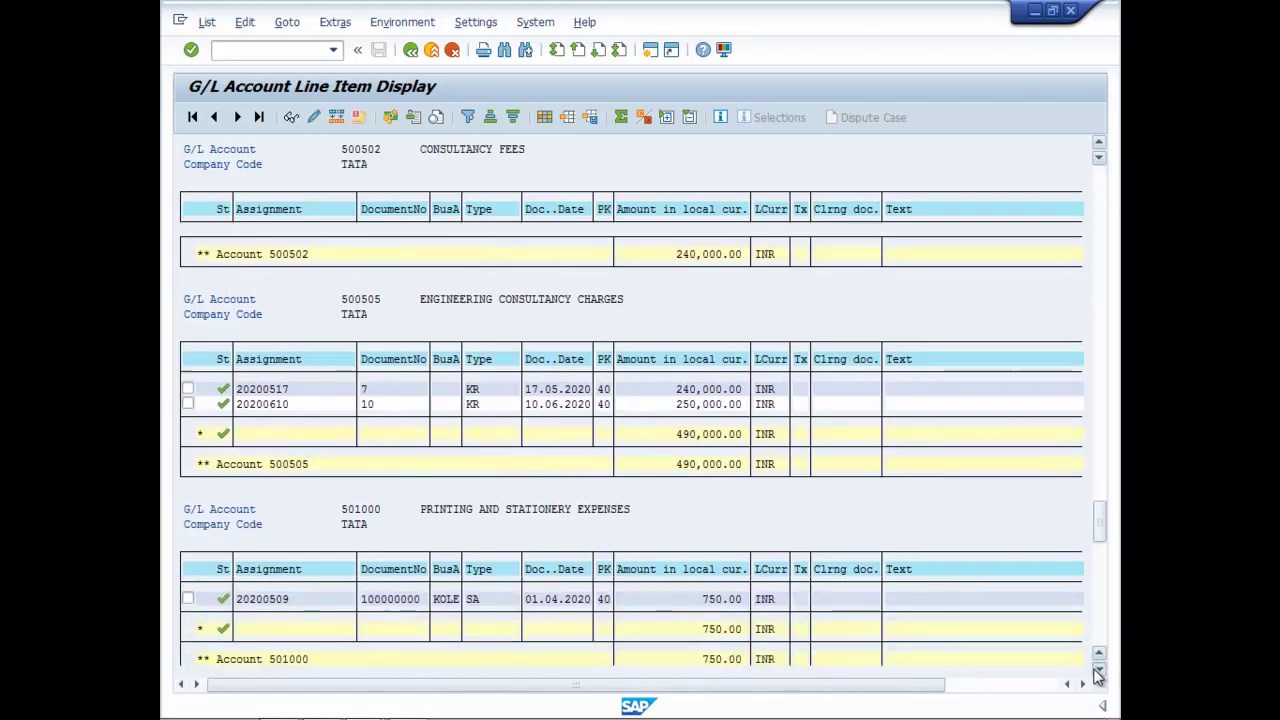
{"action": "left_click", "coordinate": [1098, 670]}
{"action": "left_click", "coordinate": [1098, 670]}
{"action": "left_click", "coordinate": [1098, 670]}
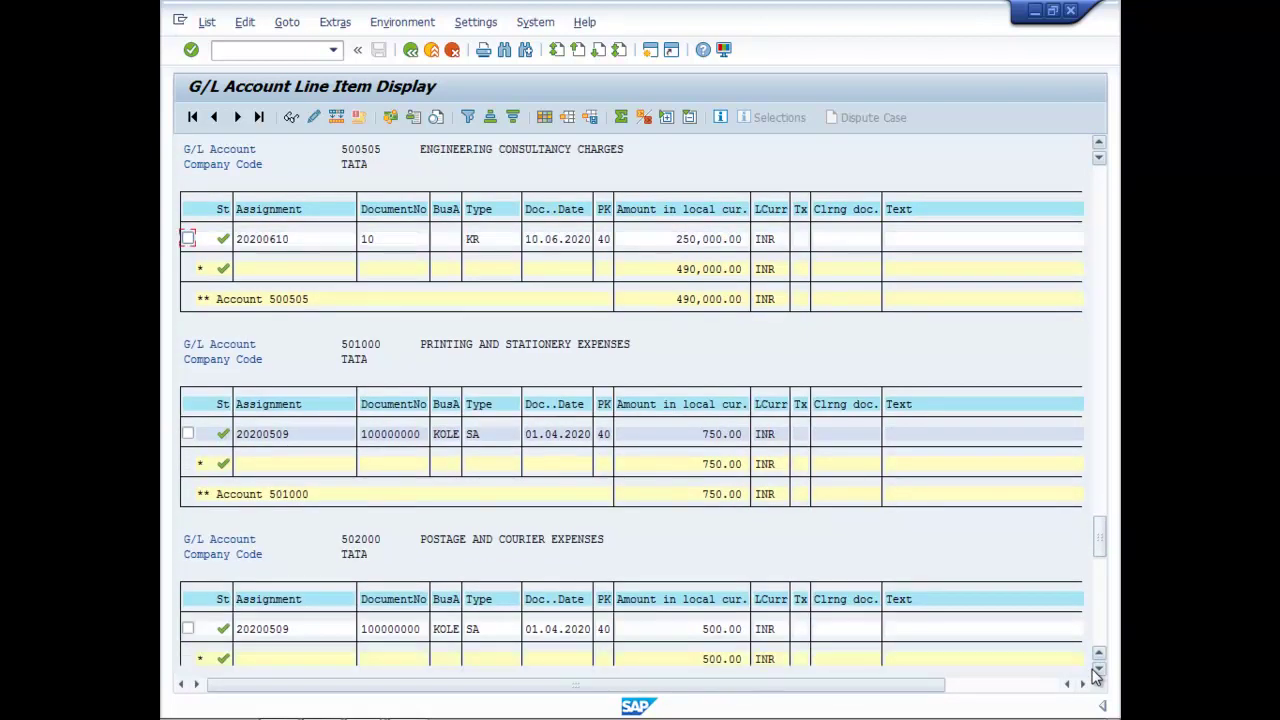
Examine the line items of the PRINTING AND STATIONERY EXPENSES, POSTAGE AND COURIER EXPENSES and Purchase Account accounts.
{"action": "left_click", "coordinate": [1098, 670]}
{"action": "left_click", "coordinate": [1098, 670]}
{"action": "left_click", "coordinate": [1098, 670]}
{"action": "left_click", "coordinate": [1098, 670]}
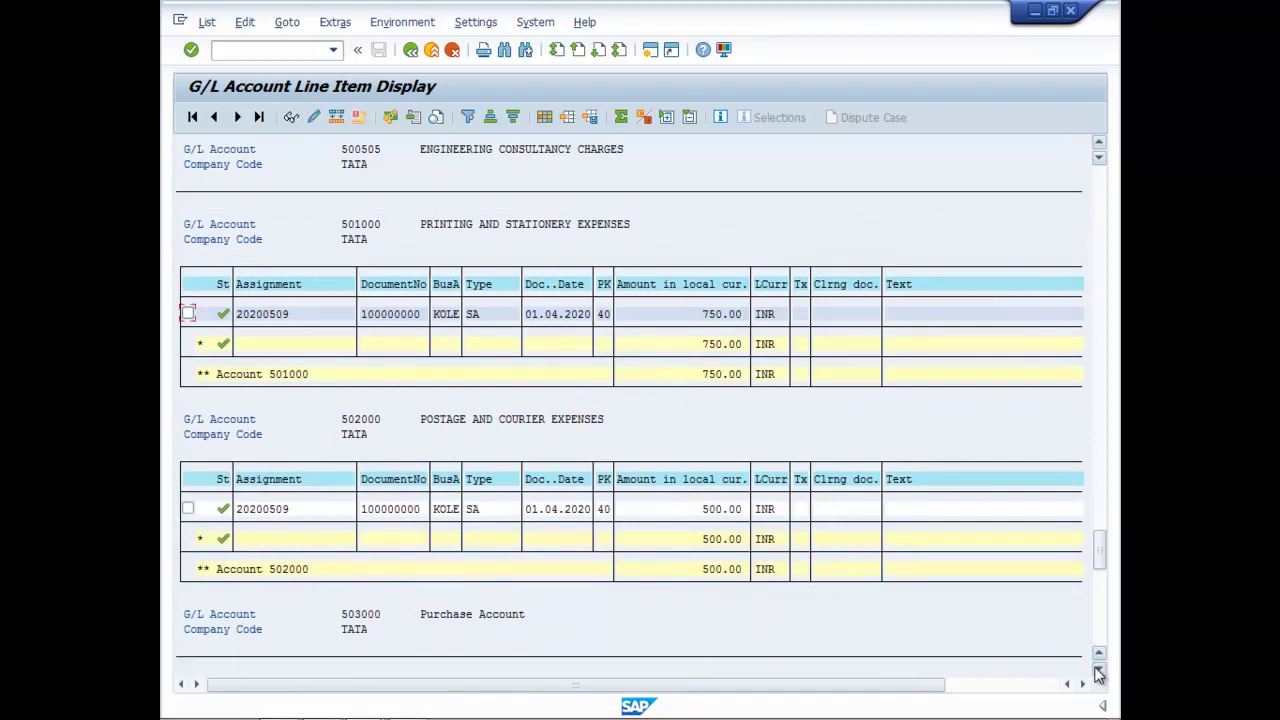
{"action": "left_click", "coordinate": [1098, 672]}
{"action": "left_click", "coordinate": [1098, 672]}
{"action": "left_click", "coordinate": [1098, 672]}
{"action": "left_click", "coordinate": [1098, 672]}
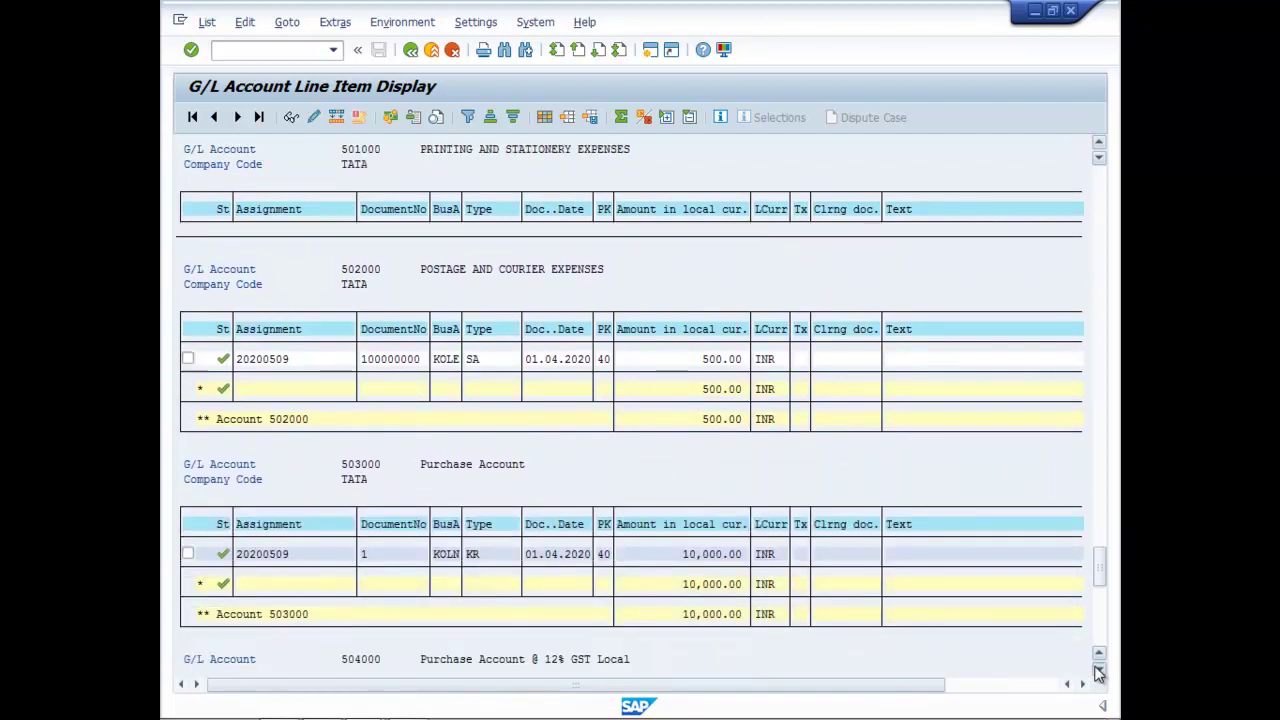
{"action": "left_click", "coordinate": [1098, 672]}
{"action": "left_click", "coordinate": [1098, 672]}
{"action": "left_click", "coordinate": [1098, 672]}
{"action": "left_click", "coordinate": [1098, 672]}
{"action": "left_click", "coordinate": [1098, 672]}
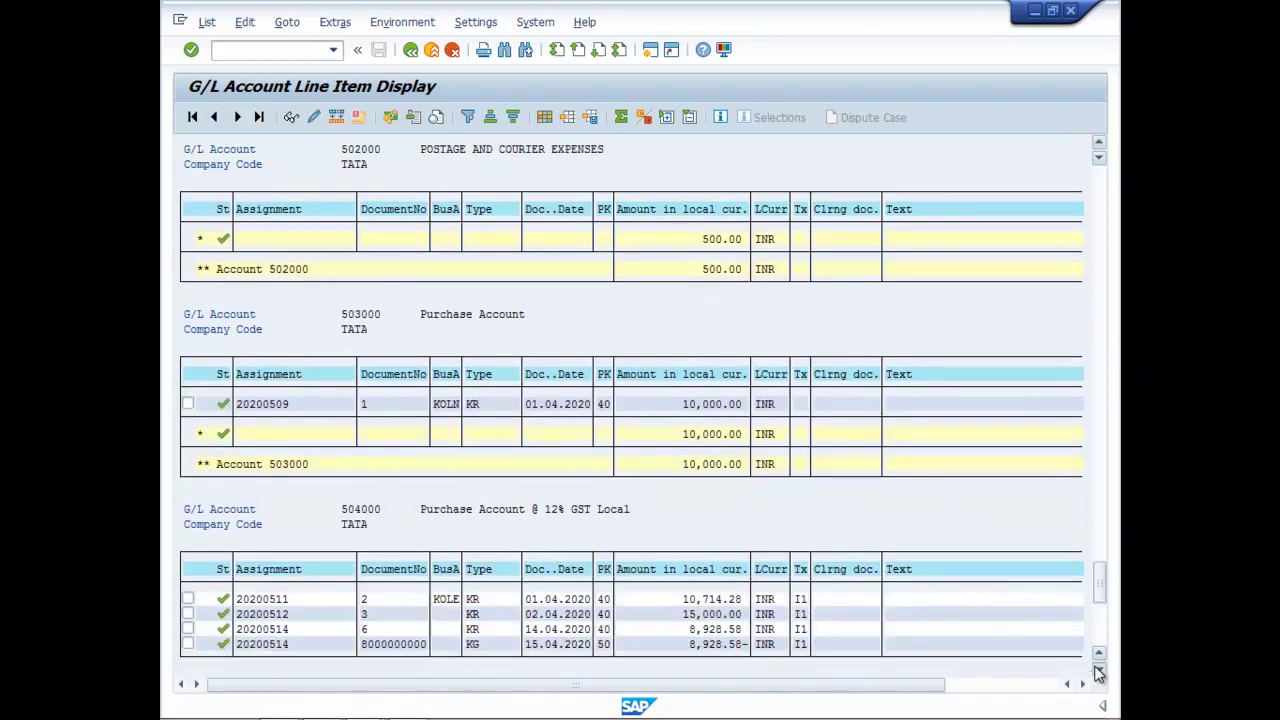
Examine the line items of the 12% GST Local and Interstate purchase accounts and the grand total ending the list.
{"action": "left_click", "coordinate": [1098, 672]}
{"action": "left_click", "coordinate": [1098, 672]}
{"action": "left_click", "coordinate": [1098, 672]}
{"action": "left_click", "coordinate": [1098, 672]}
{"action": "left_click", "coordinate": [1098, 672]}
{"action": "left_click", "coordinate": [1098, 672]}
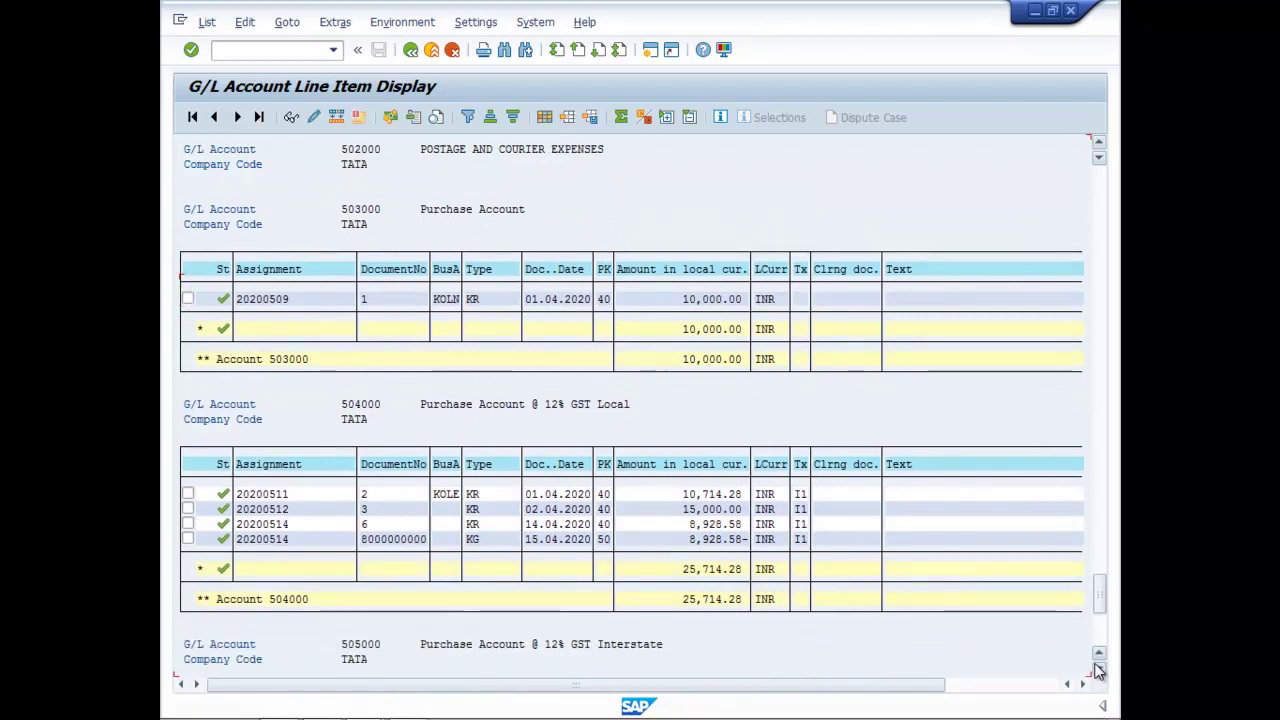
{"action": "left_click", "coordinate": [1098, 670]}
{"action": "left_click", "coordinate": [1098, 670]}
{"action": "left_click", "coordinate": [1098, 670]}
{"action": "left_click", "coordinate": [1098, 670]}
{"action": "left_click", "coordinate": [1098, 670]}
{"action": "left_click", "coordinate": [1098, 670]}
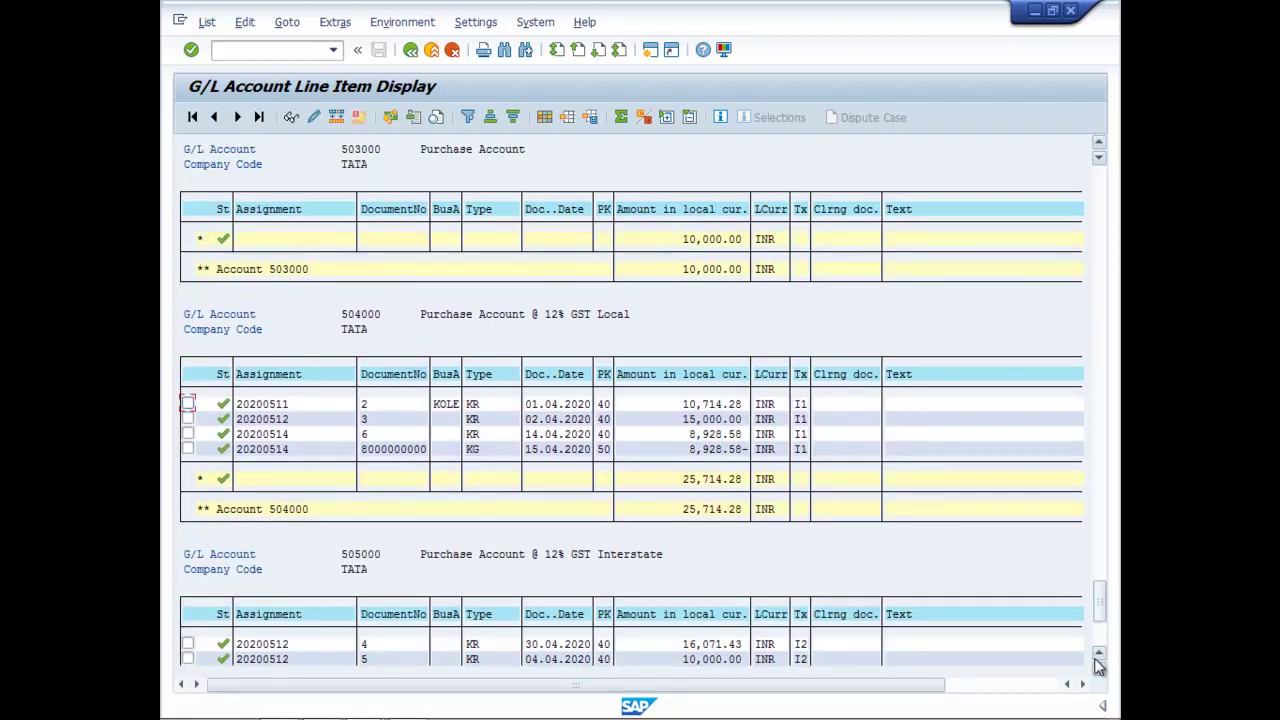
{"action": "left_click", "coordinate": [1099, 669]}
{"action": "left_click", "coordinate": [1099, 669]}
{"action": "left_click", "coordinate": [1099, 669]}
{"action": "left_click", "coordinate": [1099, 669]}
{"action": "left_click", "coordinate": [1099, 669]}
{"action": "left_click", "coordinate": [1099, 669]}
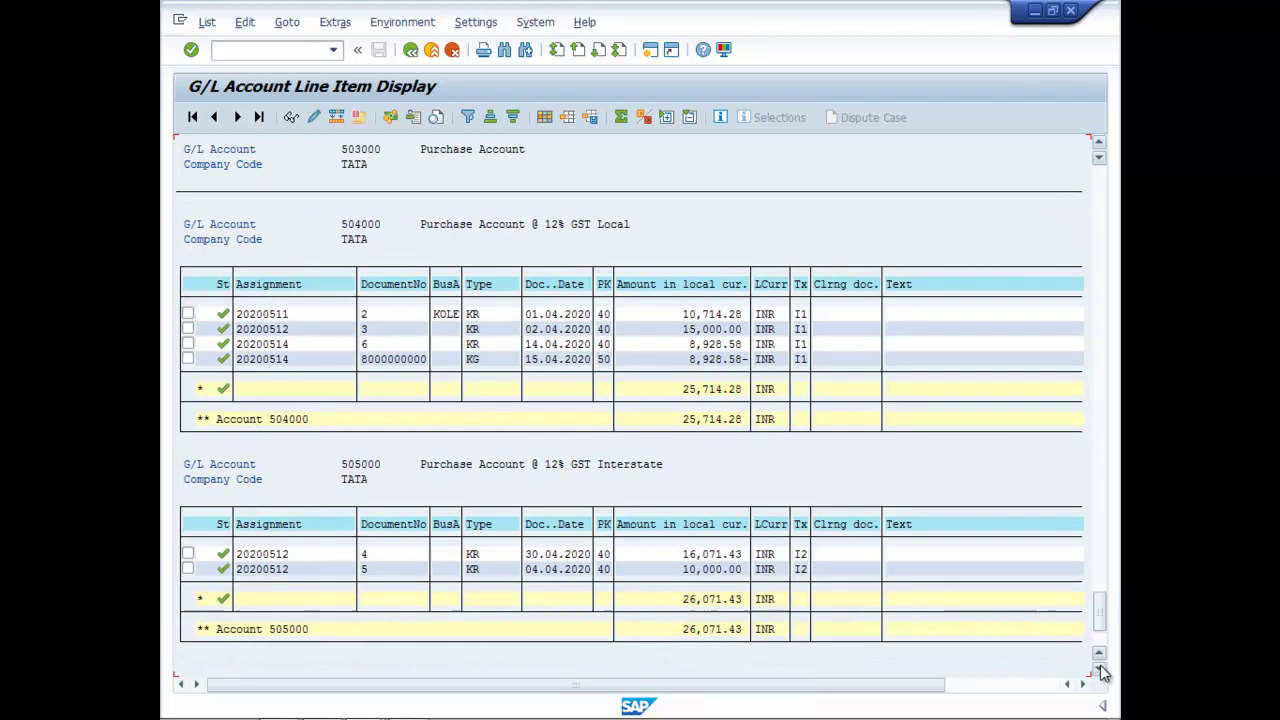
{"action": "left_click", "coordinate": [1099, 669]}
{"action": "left_click", "coordinate": [1099, 669]}
{"action": "left_click", "coordinate": [1099, 669]}
{"action": "left_click", "coordinate": [1099, 669]}
{"action": "left_click", "coordinate": [1099, 669]}
{"action": "left_click", "coordinate": [1099, 669]}
{"action": "left_click", "coordinate": [1099, 669]}
{"action": "left_click", "coordinate": [1099, 669]}
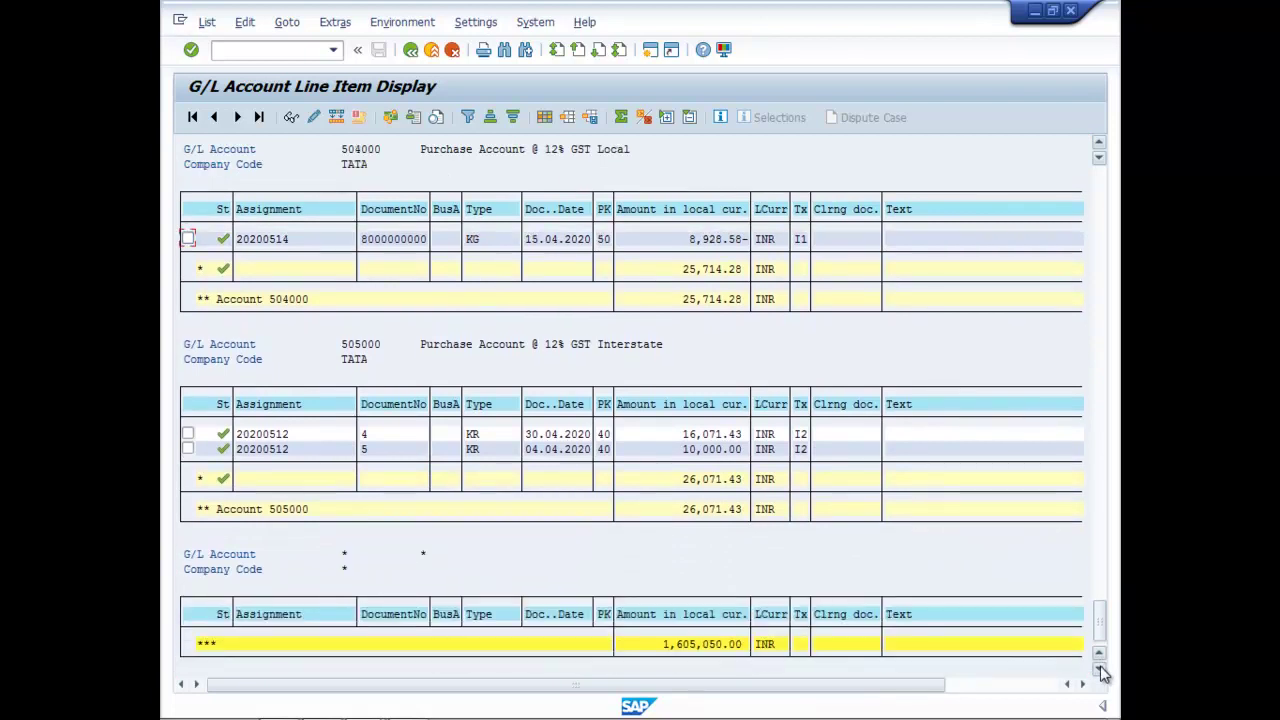
Open the Vendor Line Item Display (FBL2N) and list the open items of all vendors in company code TATA at key date 10.06.2020.
{"action": "left_click", "coordinate": [264, 50]}
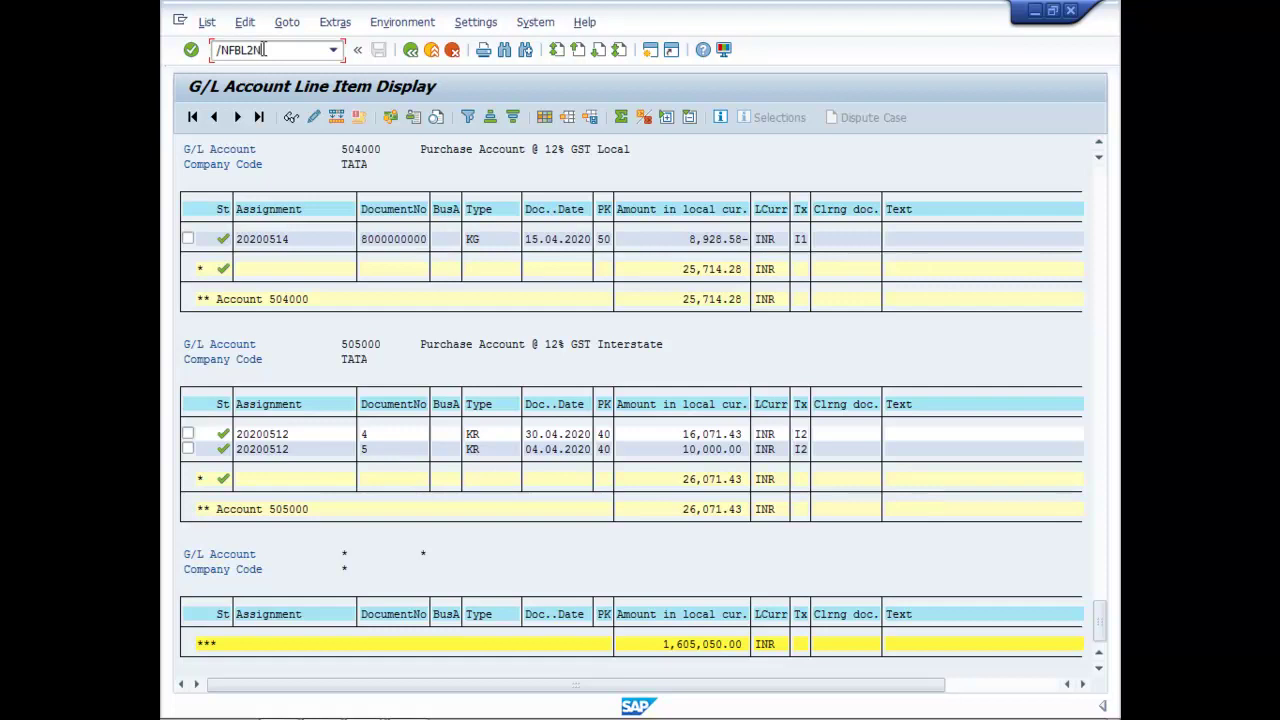
{"action": "key", "text": "Return"}
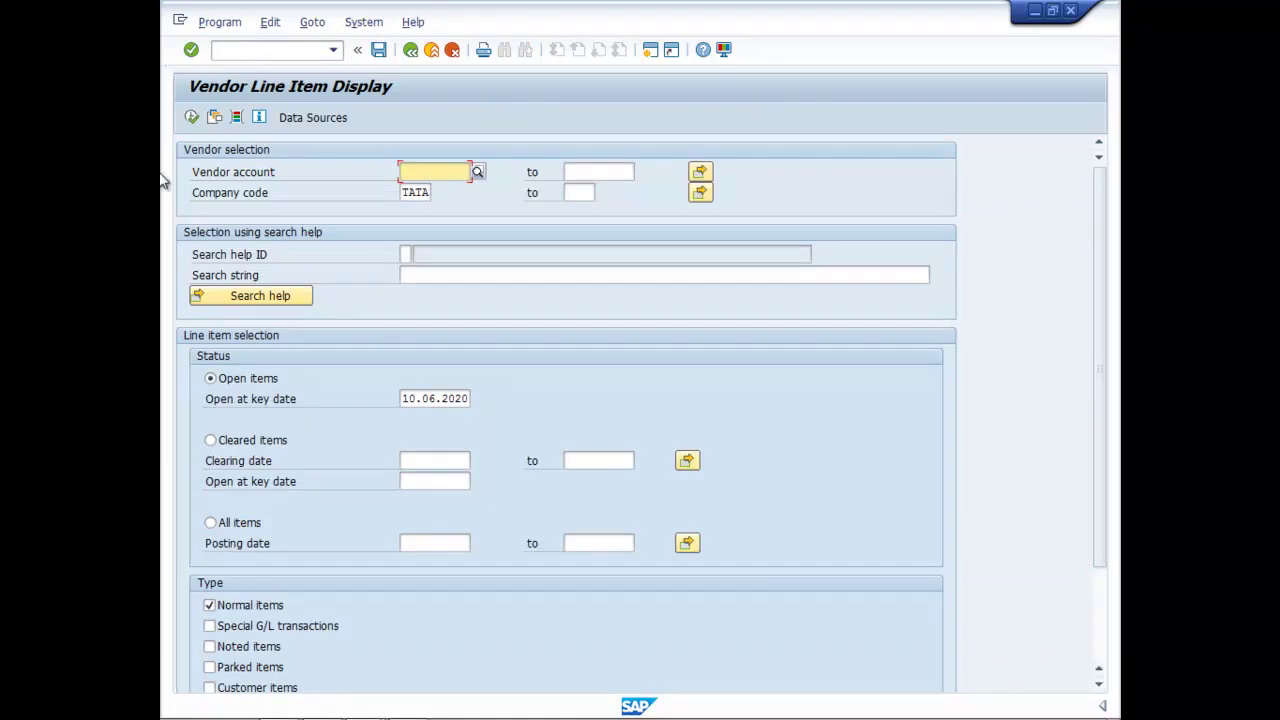
{"action": "left_click", "coordinate": [191, 117]}
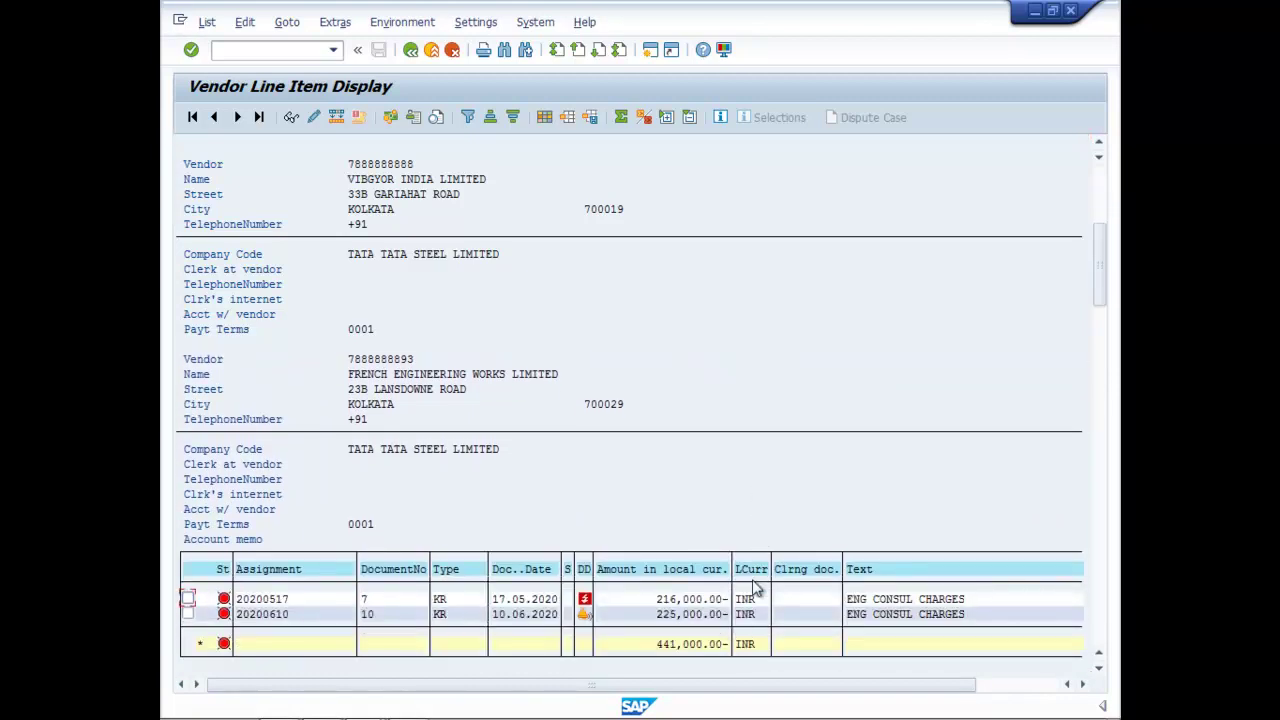
Examine the open items of FRENCH ENGINEERING WORKS LIMITED, COVID INDIA PRIVATE LIMITED and LANDLORD, and the grand total across all vendors.
{"action": "scroll", "coordinate": [752, 590], "scroll_direction": "down", "scroll_amount": 5}
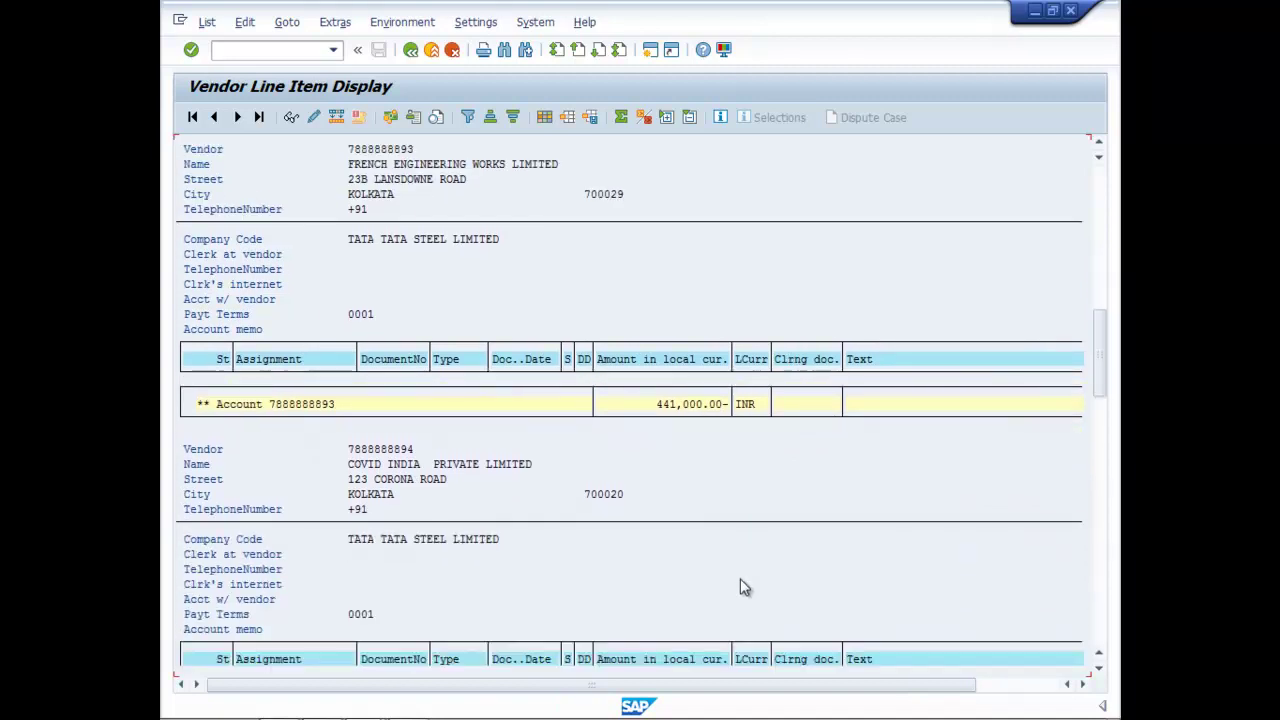
{"action": "scroll", "coordinate": [740, 587], "scroll_direction": "down", "scroll_amount": 5}
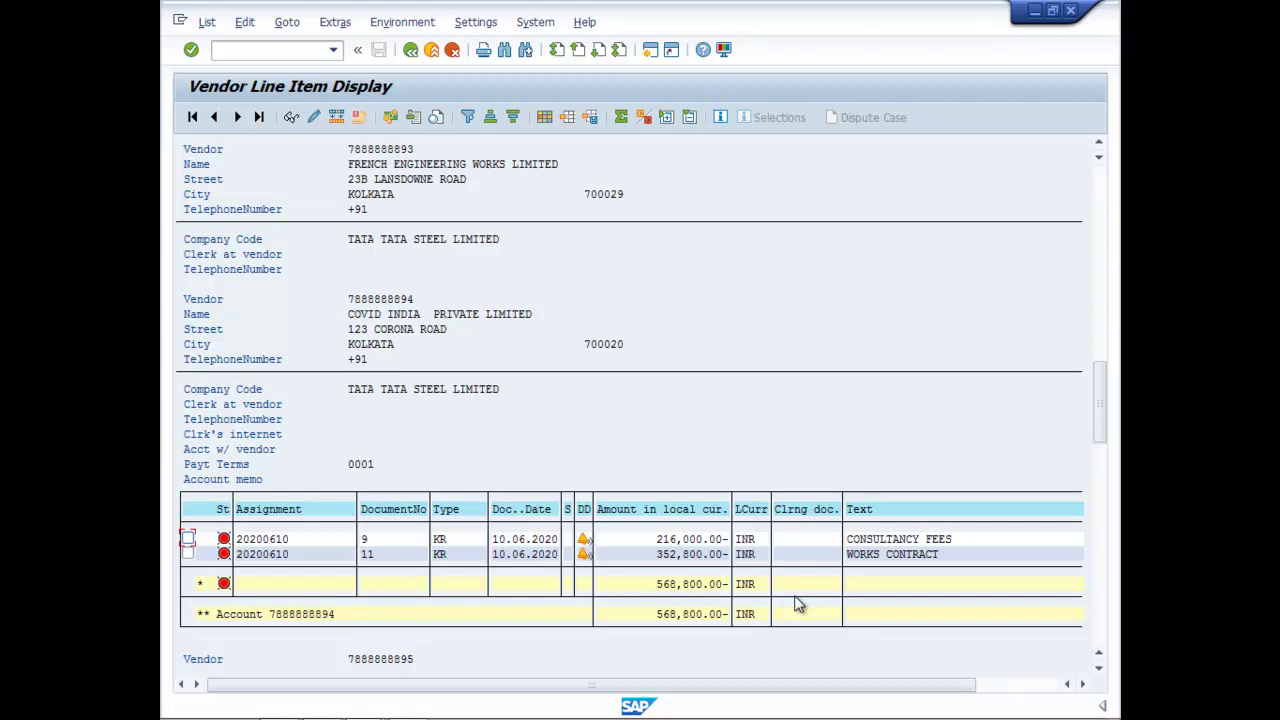
{"action": "scroll", "coordinate": [797, 604], "scroll_direction": "down", "scroll_amount": 2}
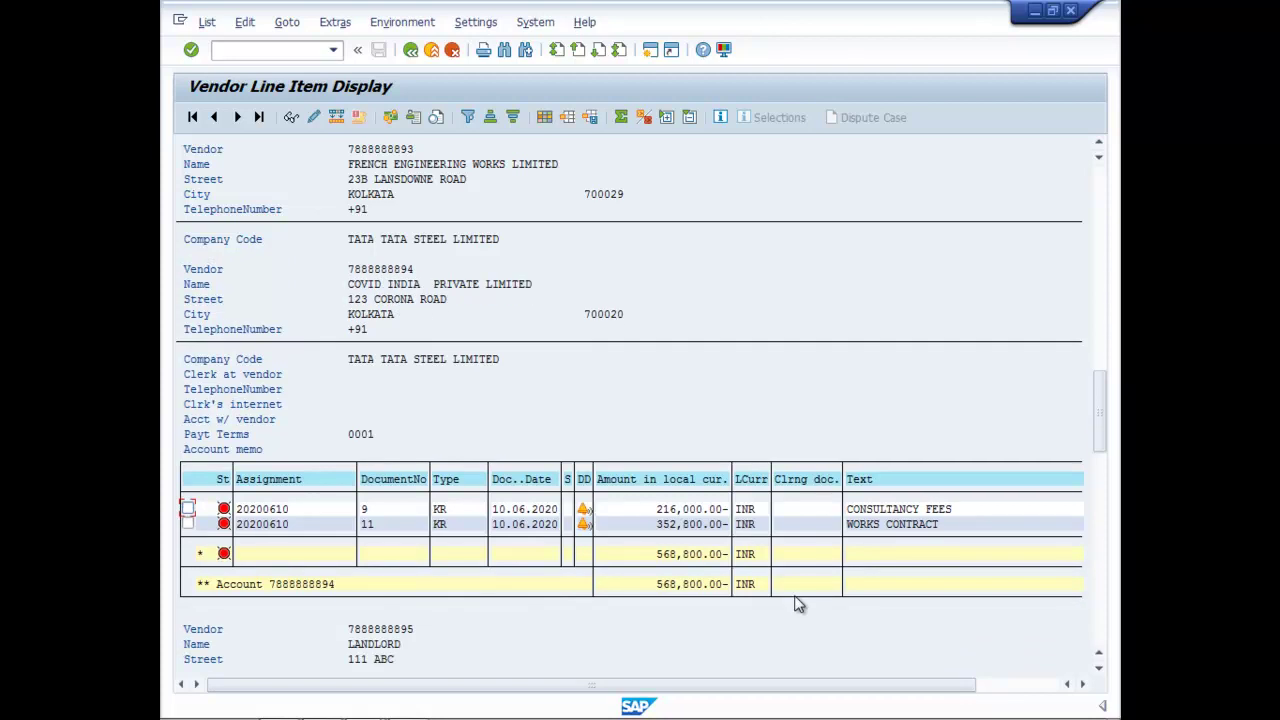
{"action": "scroll", "coordinate": [797, 604], "scroll_direction": "down", "scroll_amount": 3}
{"action": "scroll", "coordinate": [797, 604], "scroll_direction": "down", "scroll_amount": 3}
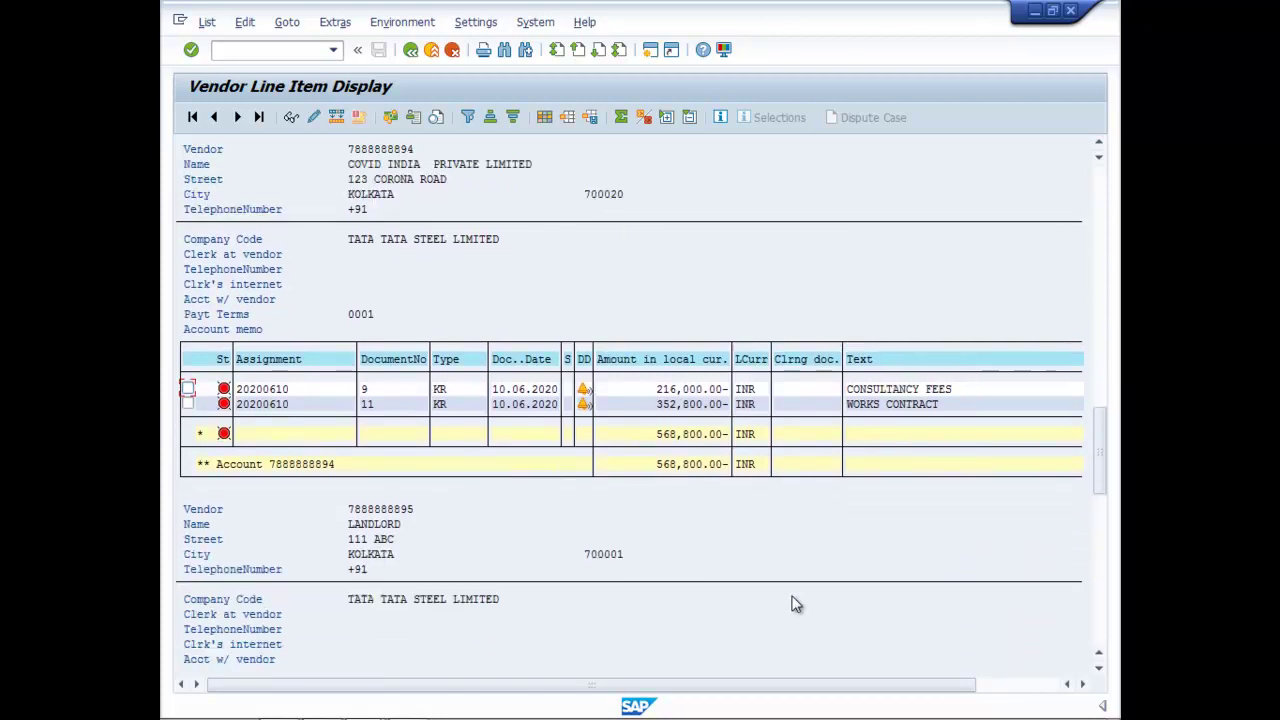
{"action": "scroll", "coordinate": [791, 598], "scroll_direction": "down", "scroll_amount": 3}
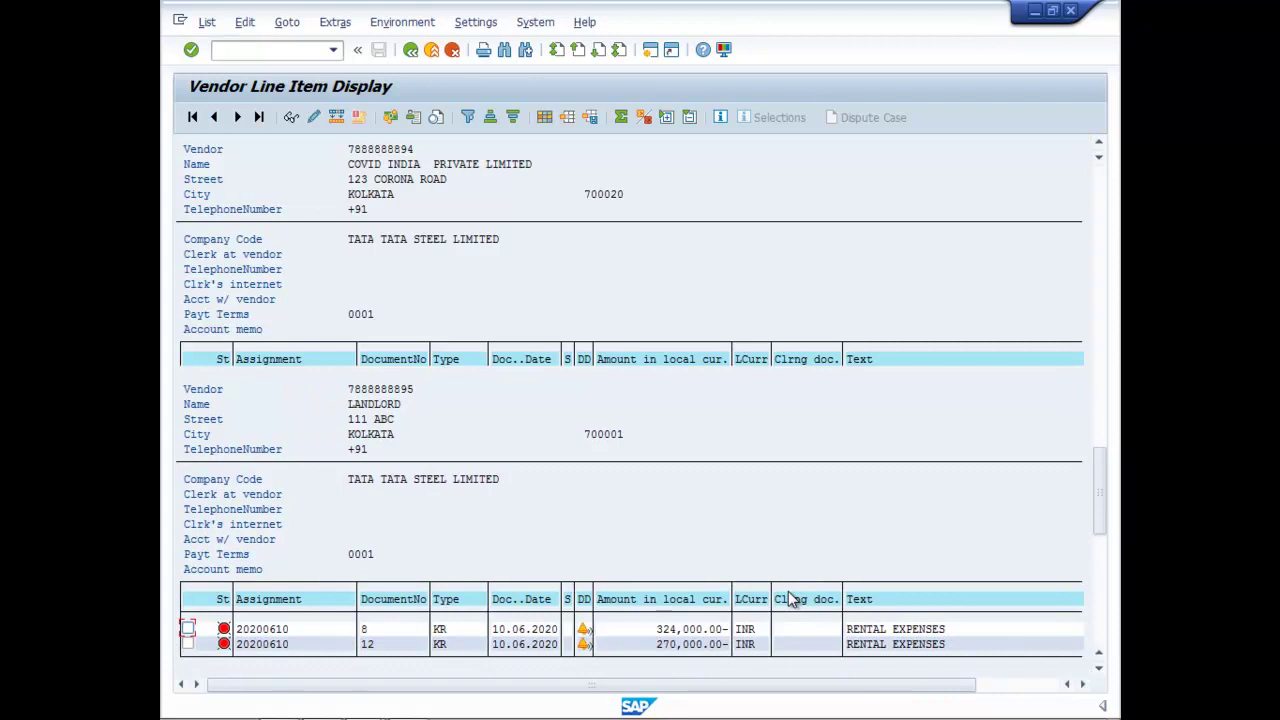
{"action": "scroll", "coordinate": [790, 597], "scroll_direction": "down", "scroll_amount": 5}
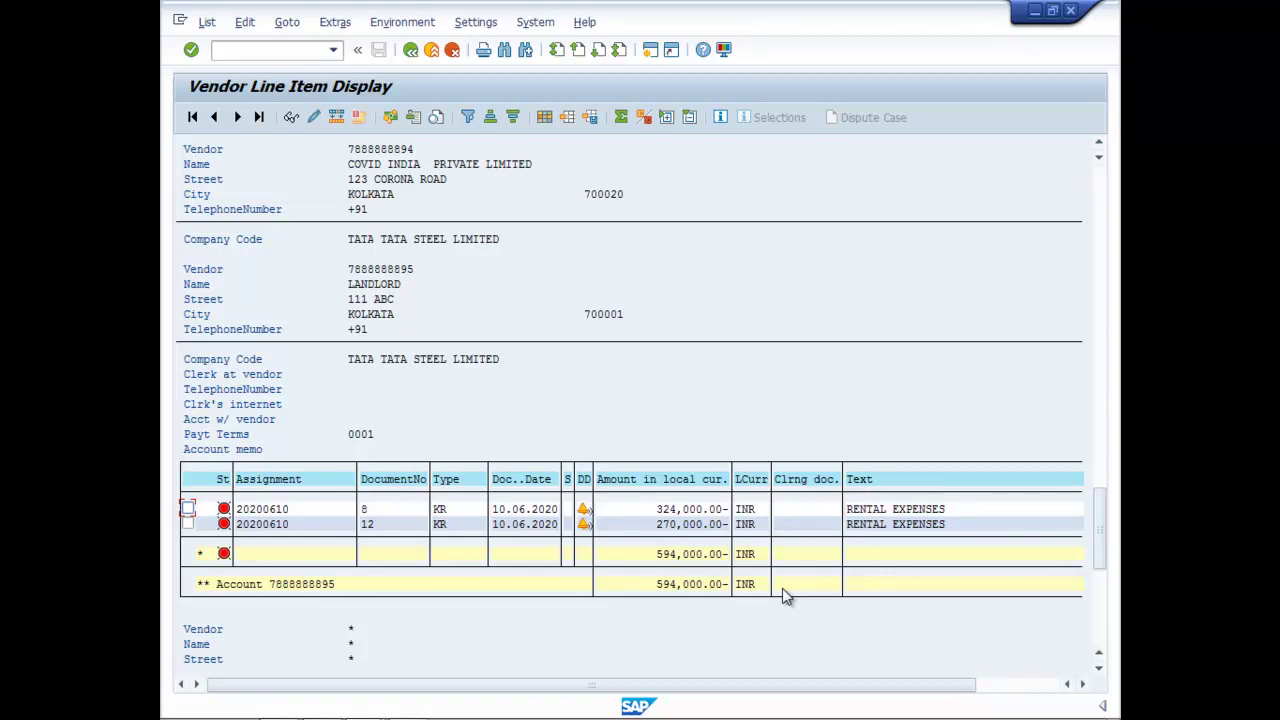
{"action": "scroll", "coordinate": [783, 595], "scroll_direction": "down", "scroll_amount": 4}
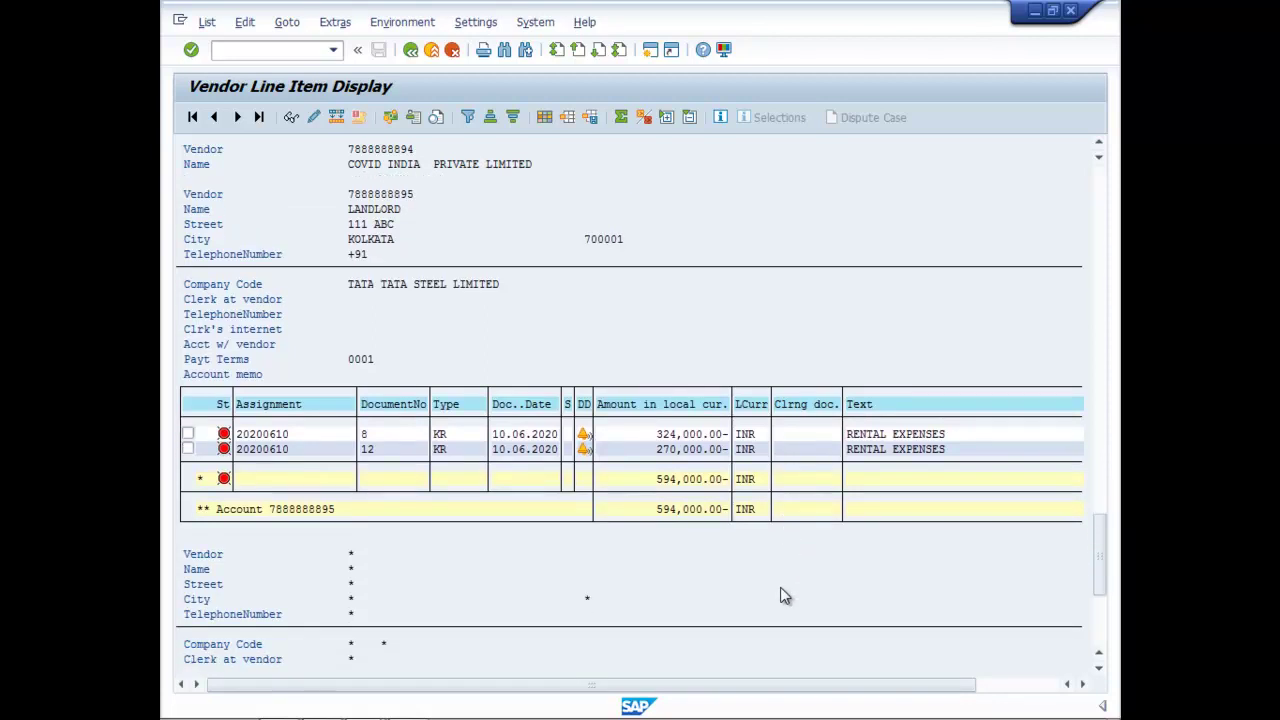
{"action": "scroll", "coordinate": [783, 595], "scroll_direction": "down", "scroll_amount": 3}
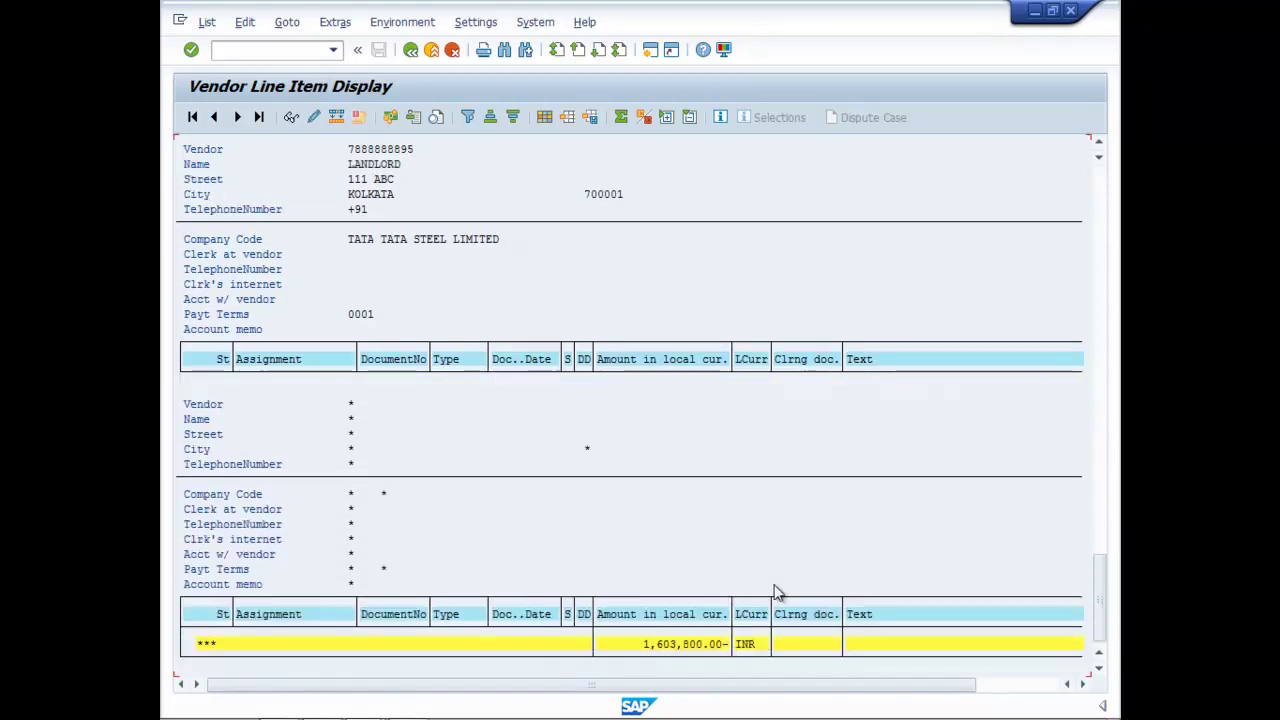
{"action": "scroll", "coordinate": [774, 584], "scroll_direction": "up", "scroll_amount": 3}
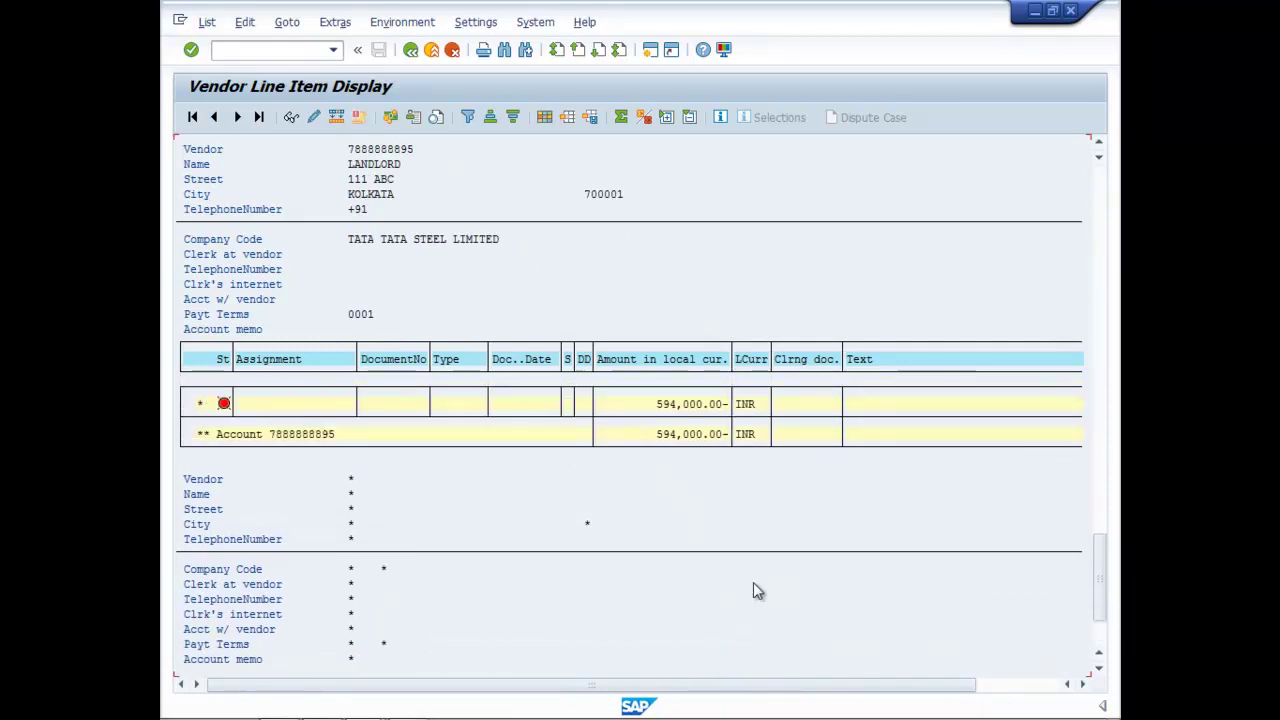
Open the Customer Line Item Display and list the open items of all customers in company code TATA at key date 10.06.2020.
{"action": "left_click", "coordinate": [242, 49]}
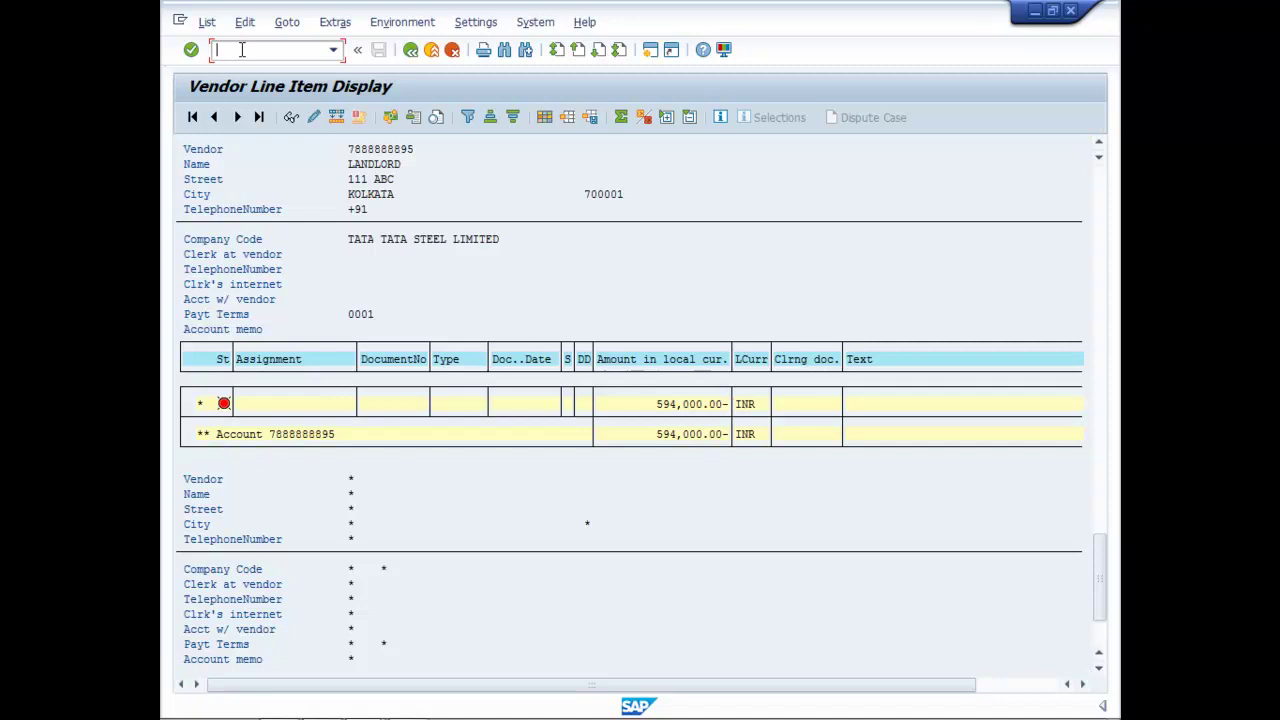
{"action": "type", "text": "/NFBL6N"}
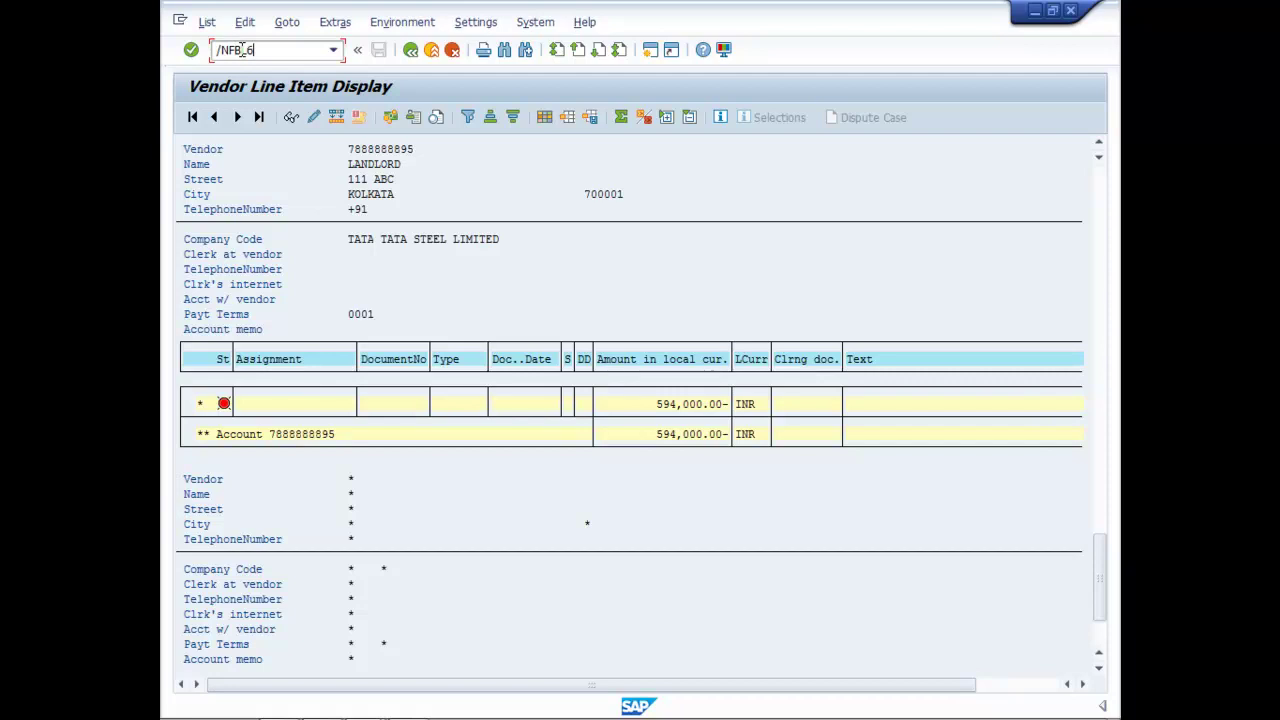
{"action": "key", "text": "Return"}
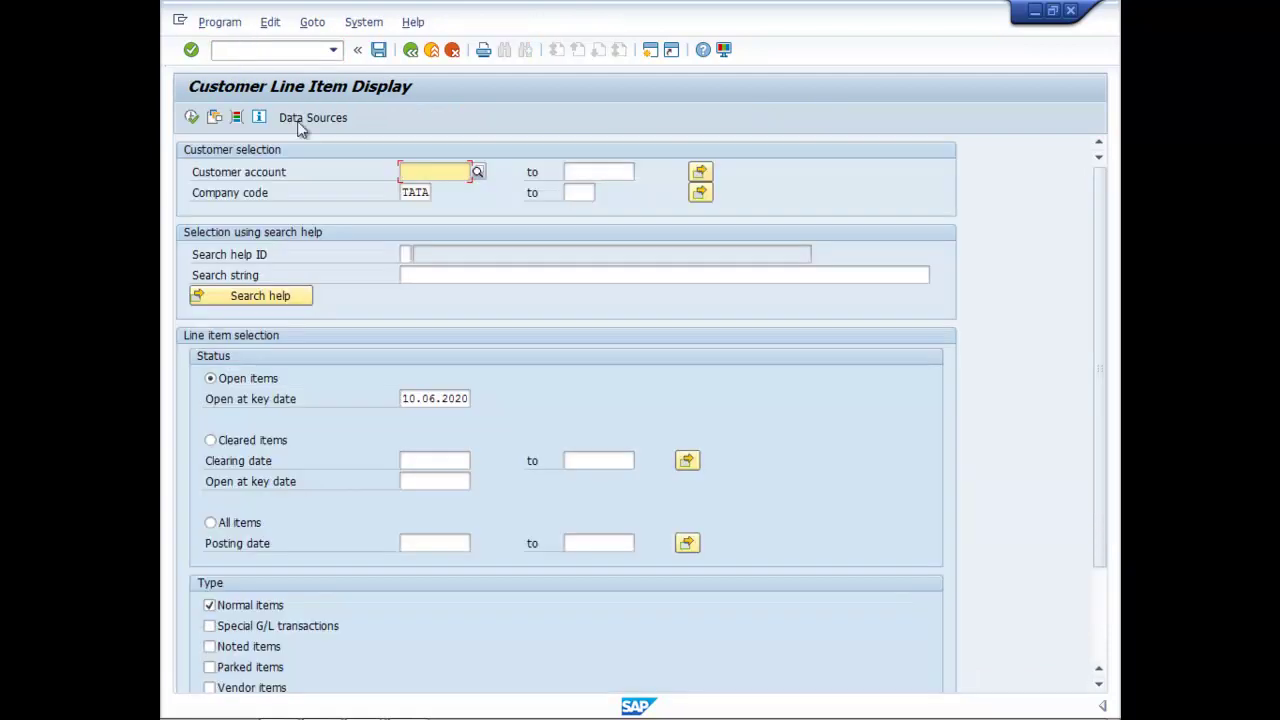
{"action": "left_click", "coordinate": [191, 117]}
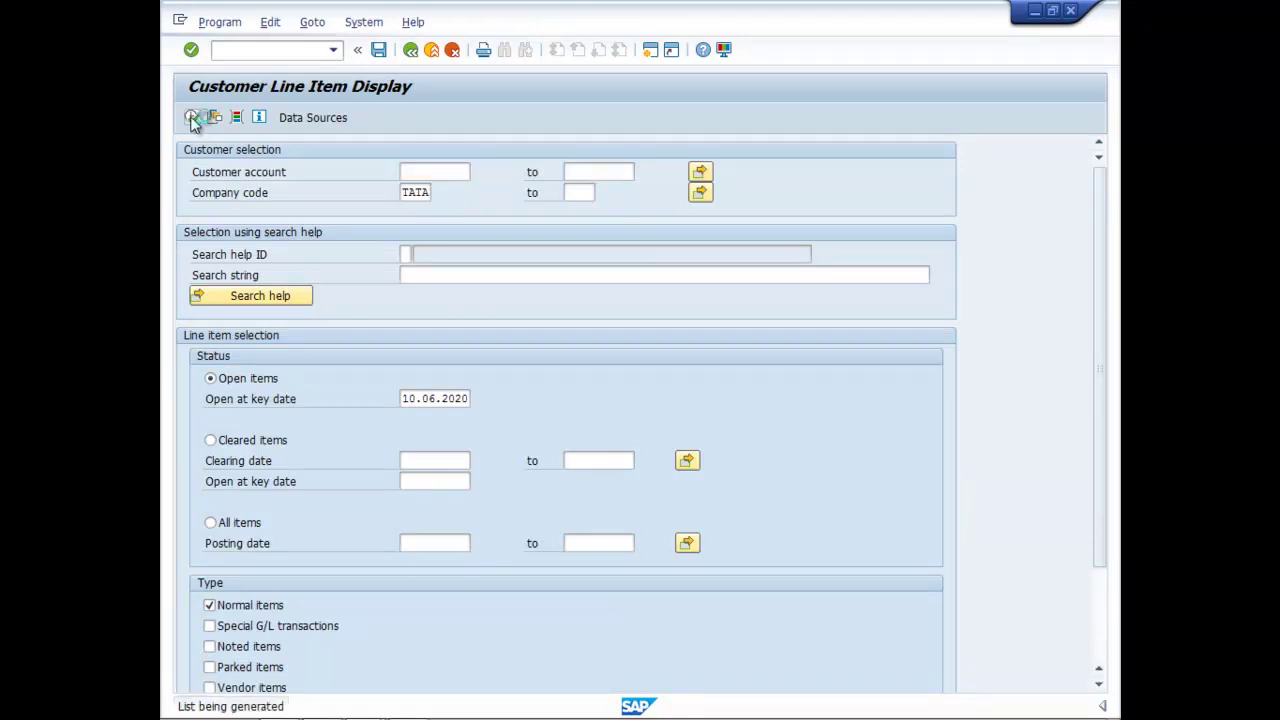